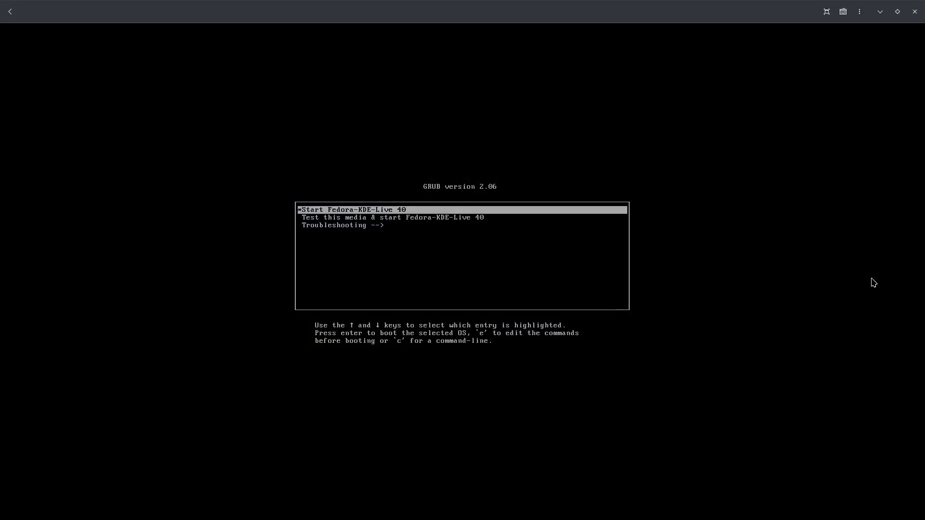
Select the 'Start Fedora-KDE-Live 40' boot entry to load the live Plasma desktop
key("Down")
key("Up")
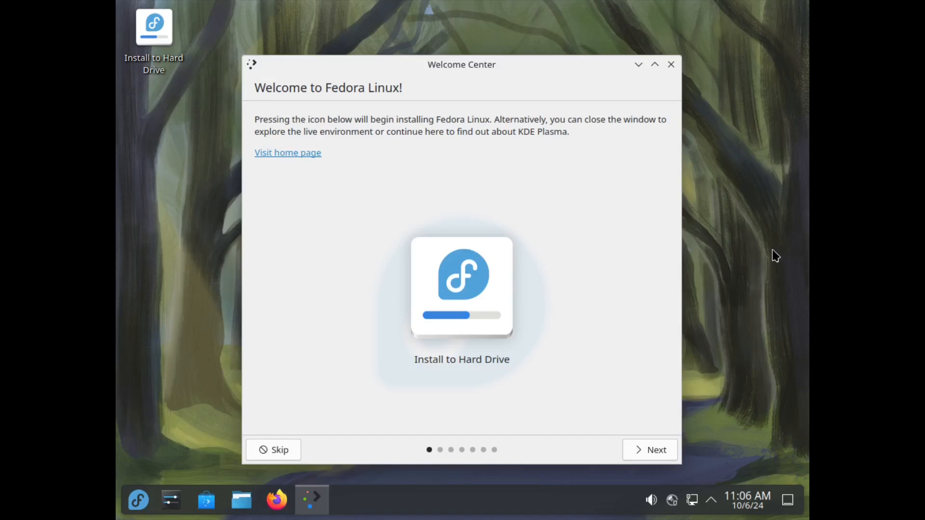
Apply and keep a 1920x1080 (16:9) resolution, close settings, then centre the Welcome Center
right_click(775, 256)
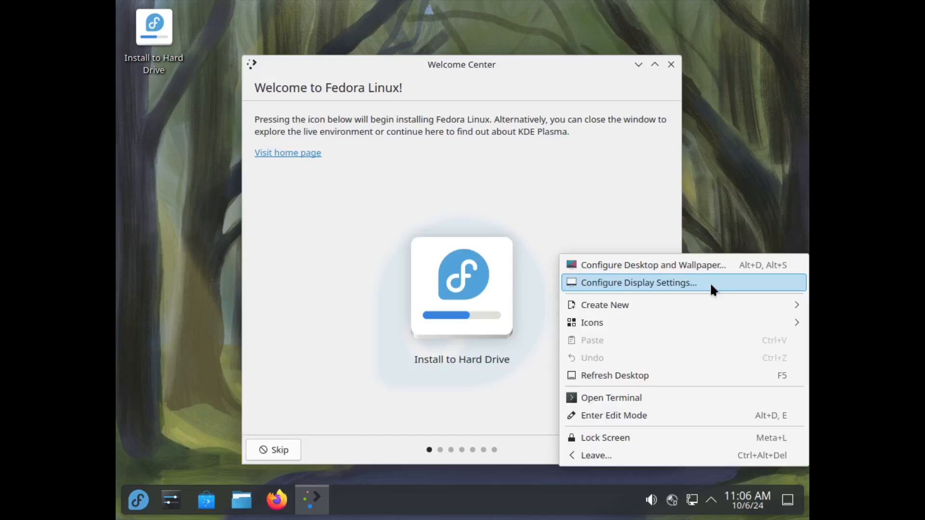
left_click(710, 282)
left_click(649, 232)
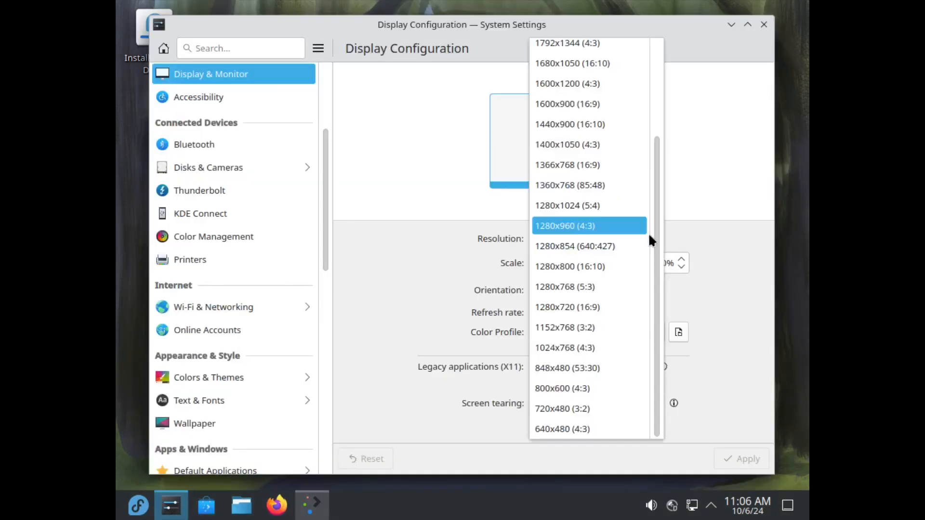
scroll(598, 193, "up", 2)
left_click(614, 130)
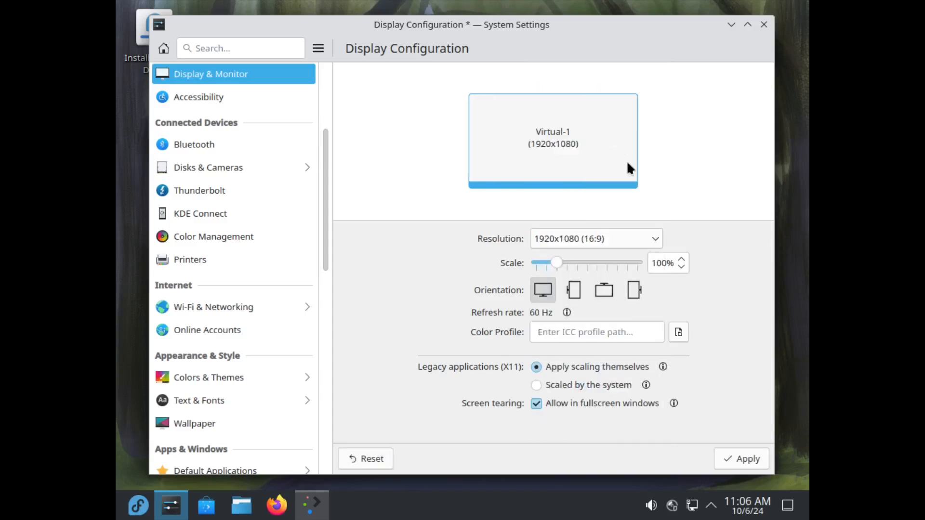
left_click(754, 458)
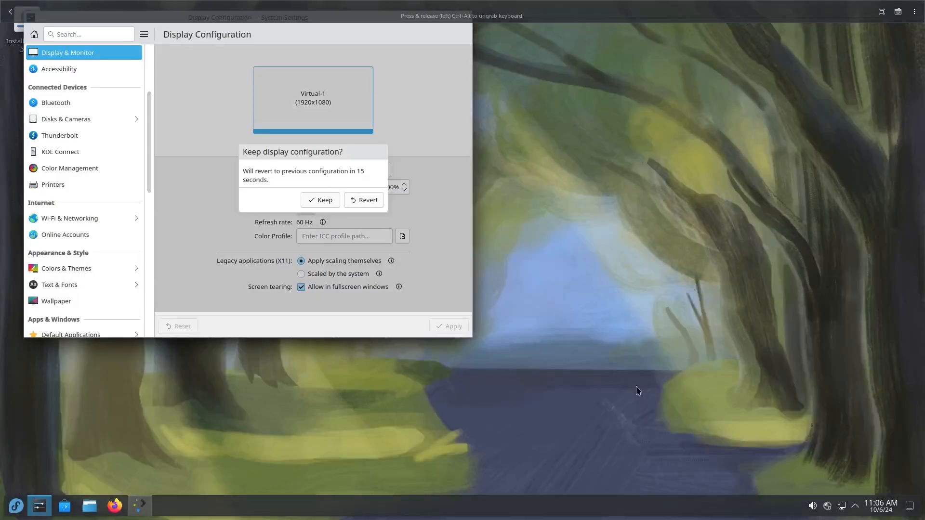
left_click(322, 200)
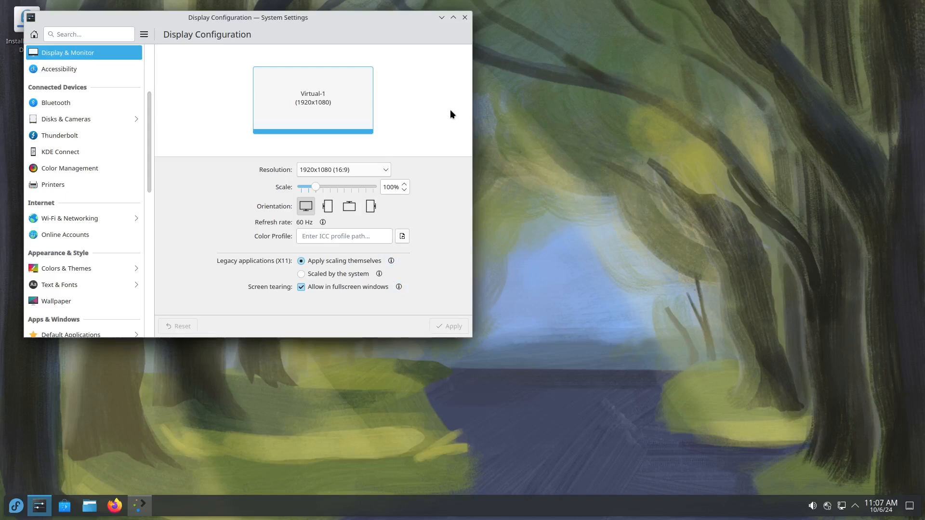
left_click(464, 18)
left_click_drag(286, 48, 509, 102)
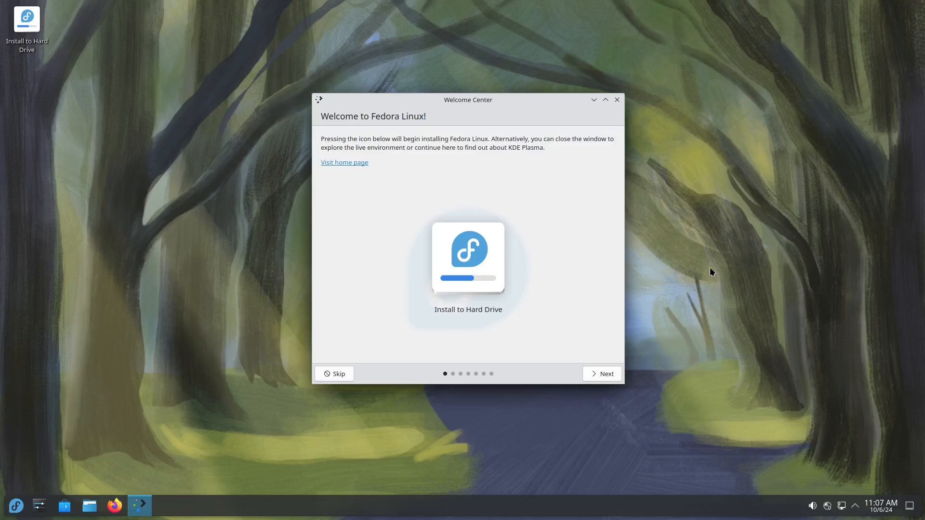
Launch Install to Hard Drive and continue with English (United States) as the language
left_click(466, 278)
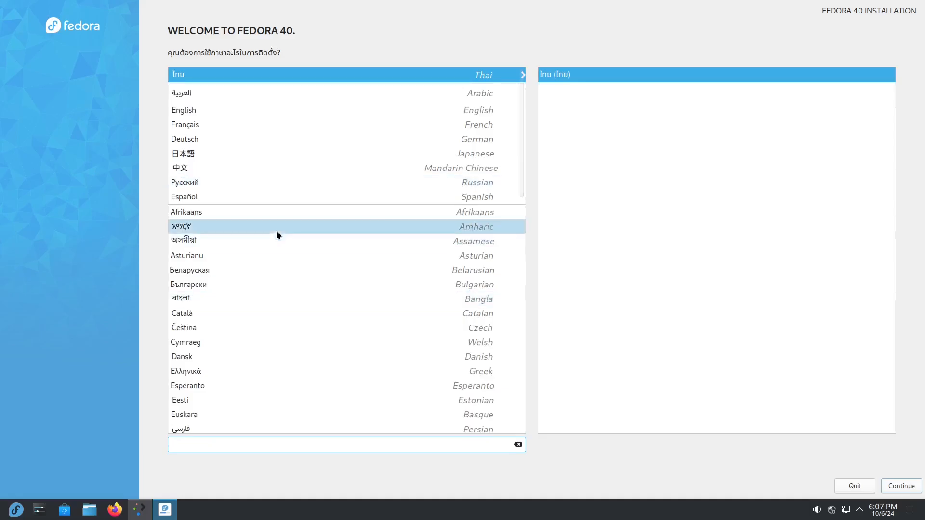
left_click(335, 111)
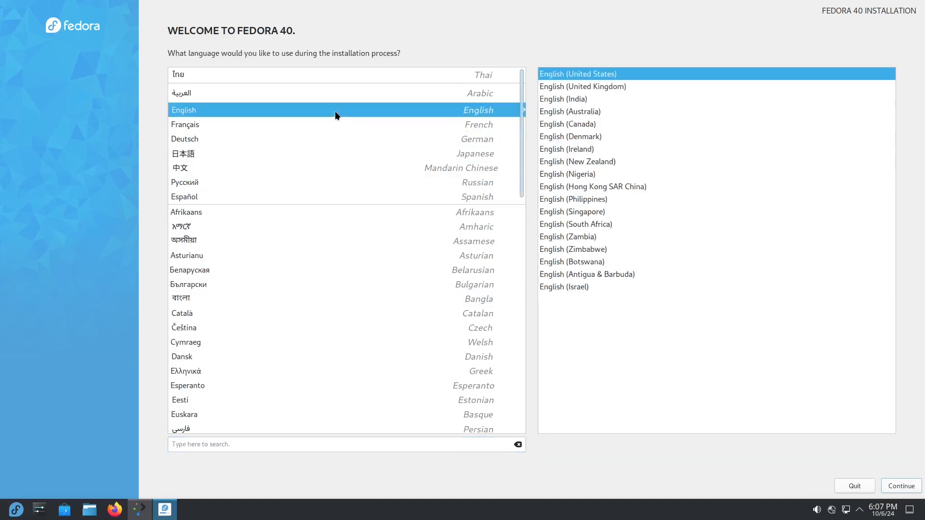
left_click(900, 487)
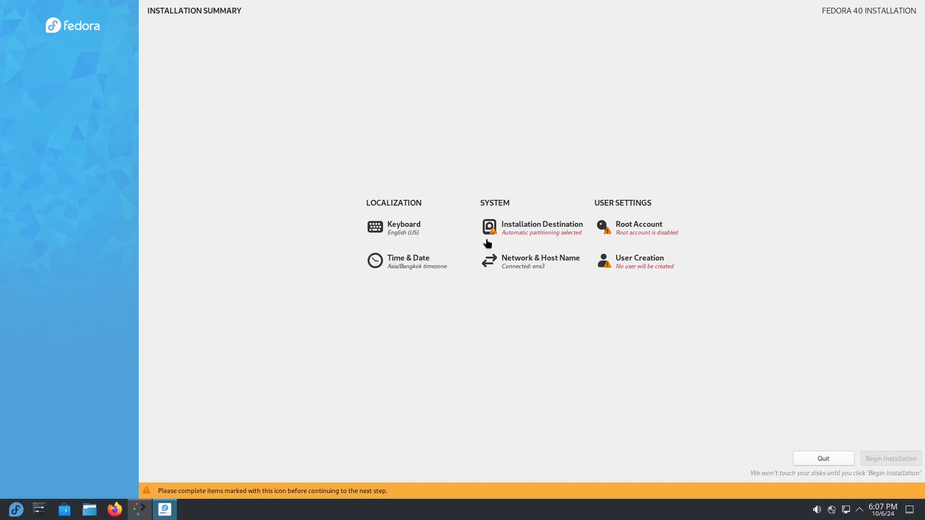
Select the ATA QEMU HARDDISK as the installation destination
left_click(513, 227)
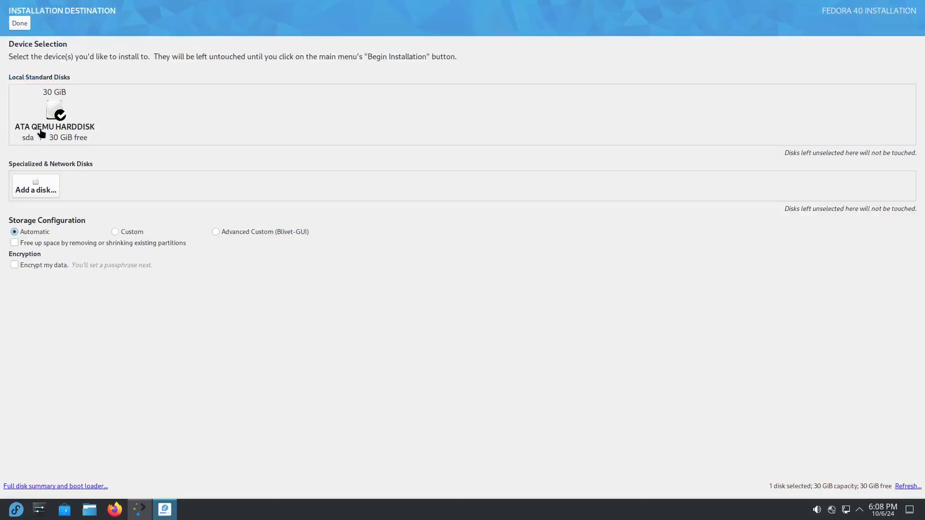
left_click(45, 114)
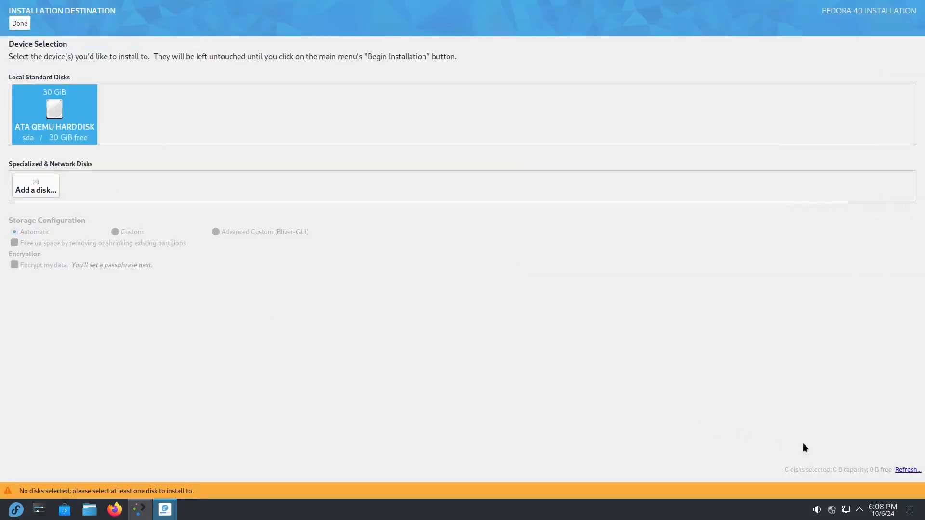
left_click(74, 110)
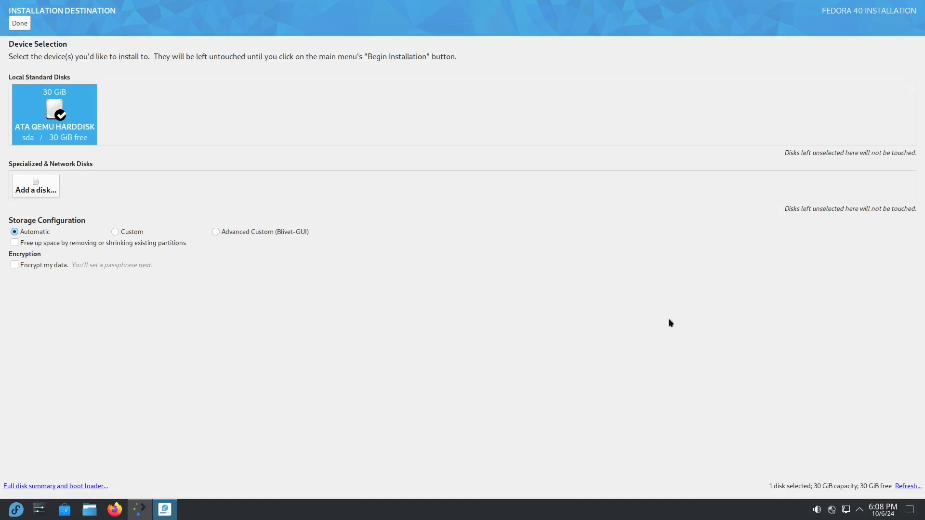
left_click(24, 24)
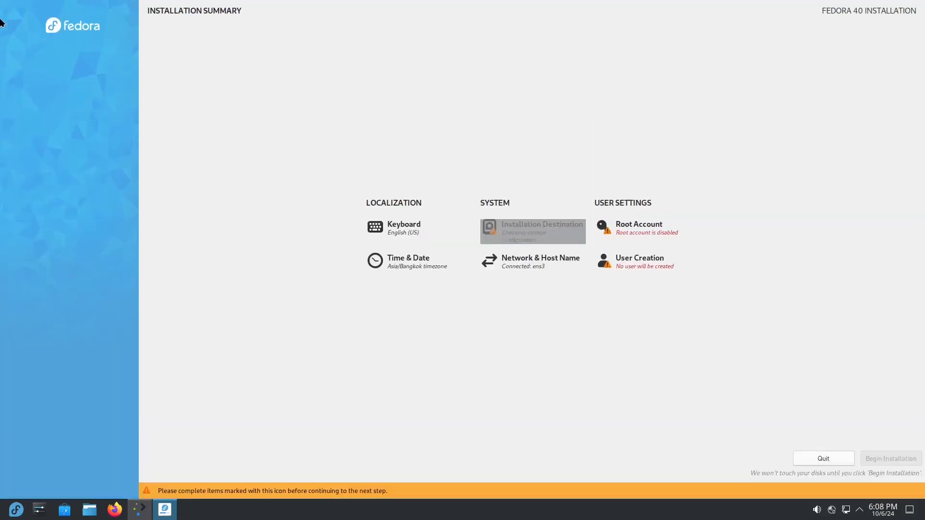
Enable the root account with a confirmed password, accepting the short-password warning
left_click(648, 231)
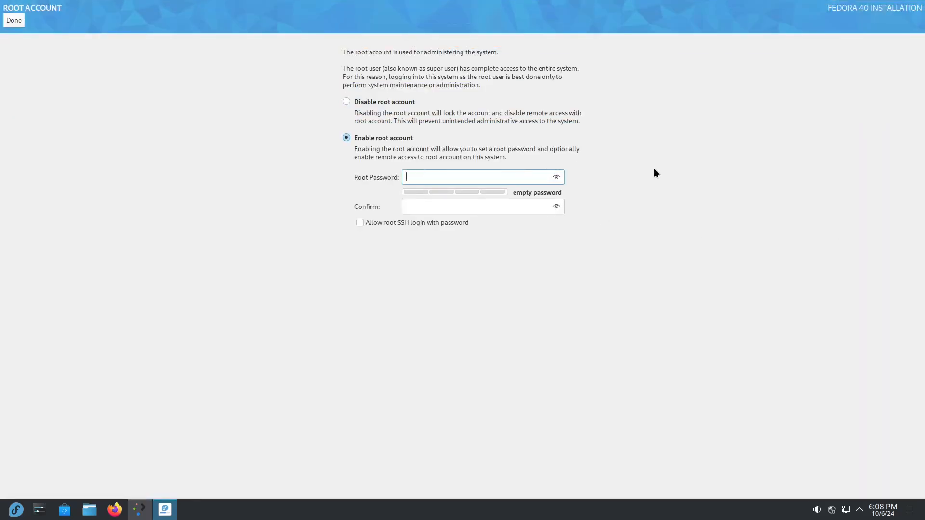
type("root")
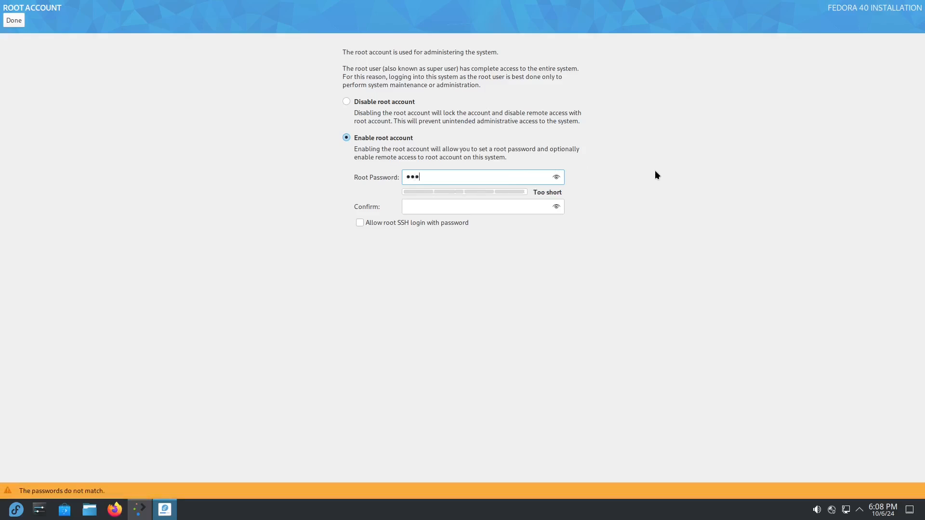
left_click(411, 207)
type("root")
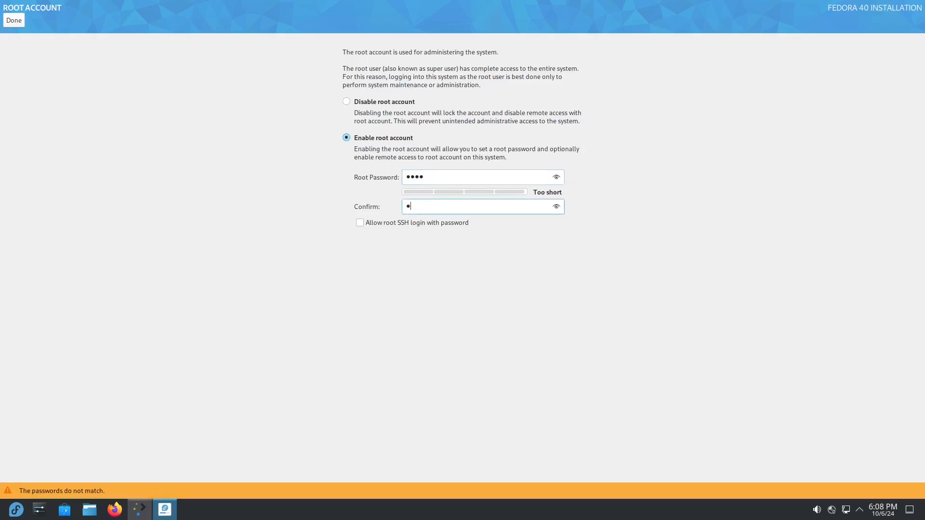
left_click(19, 21)
left_click(19, 18)
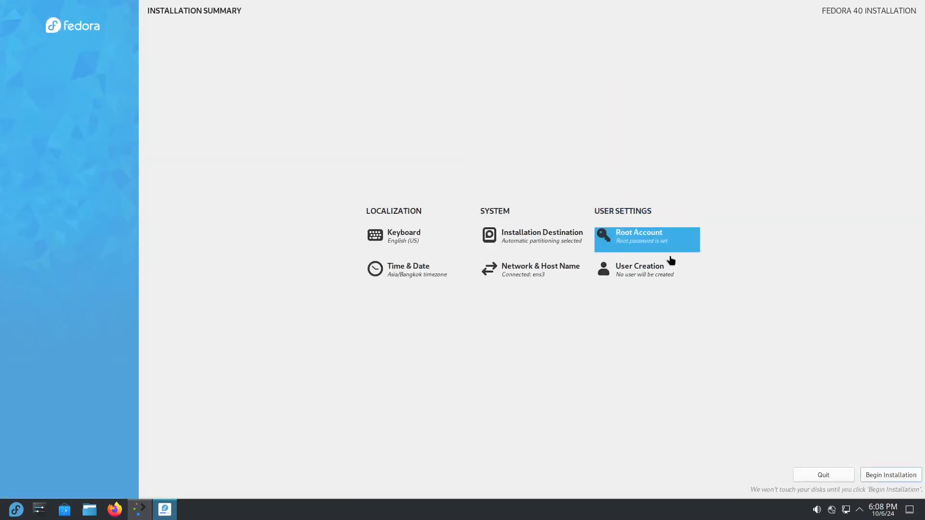
Confirm the Asia/Bangkok time zone and begin installing Fedora 40 to the disk
left_click(394, 275)
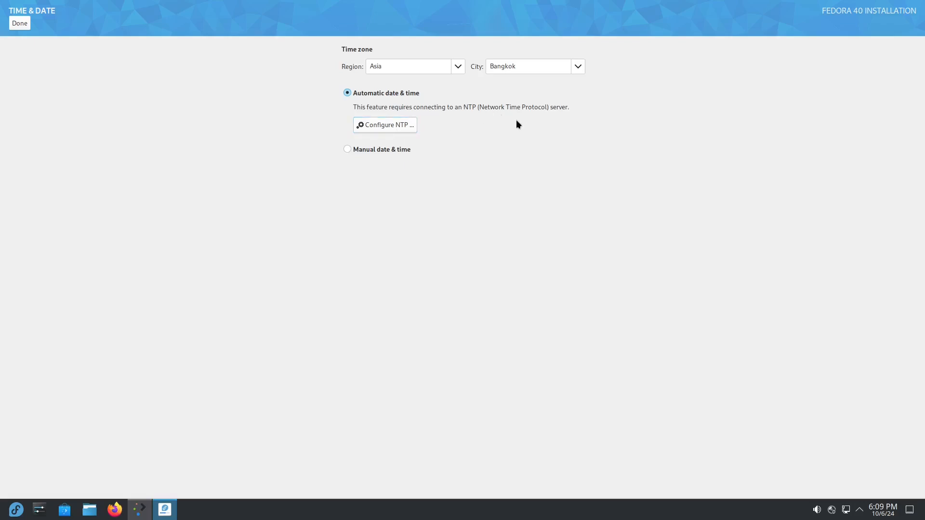
left_click(16, 24)
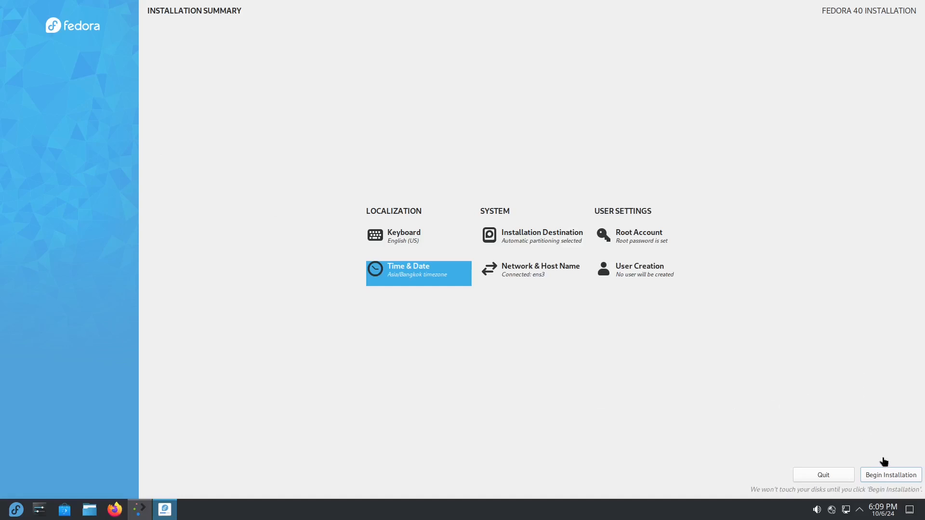
left_click(895, 477)
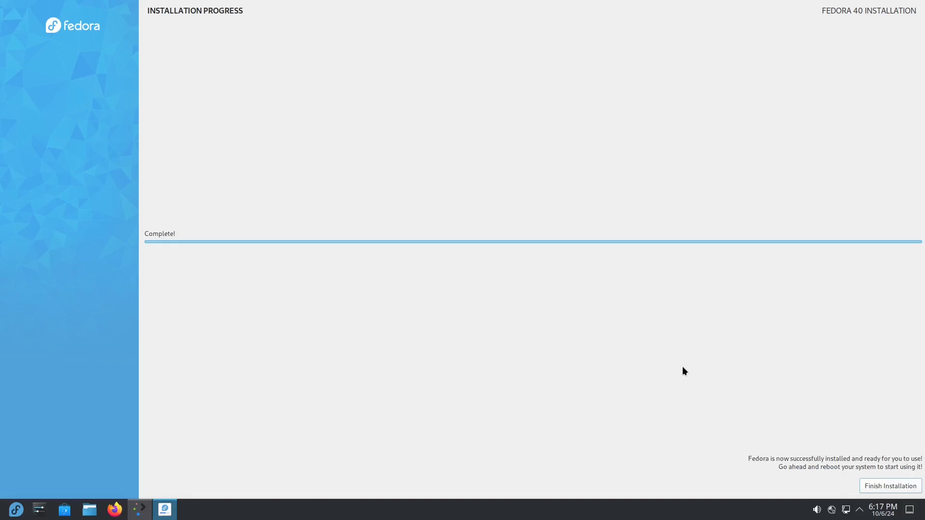
Finish the installer and restart the computer from the application launcher
left_click(891, 487)
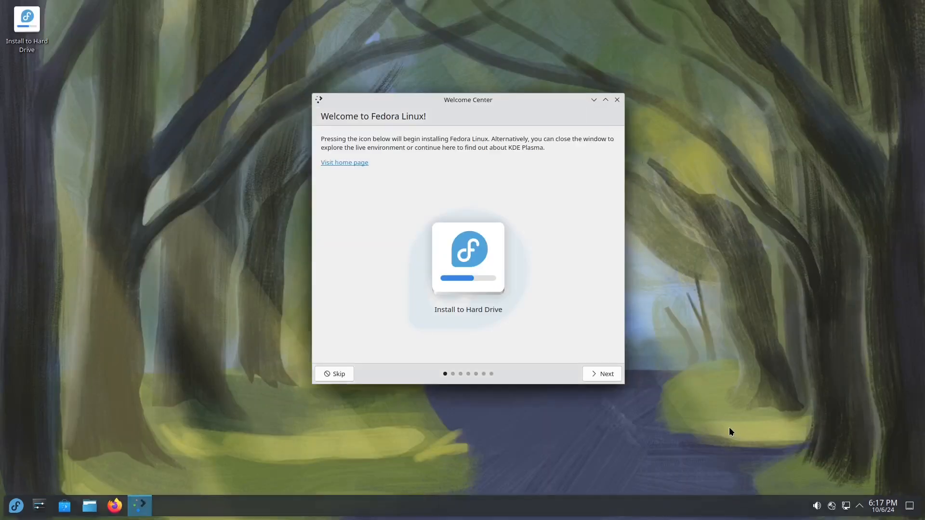
left_click(17, 506)
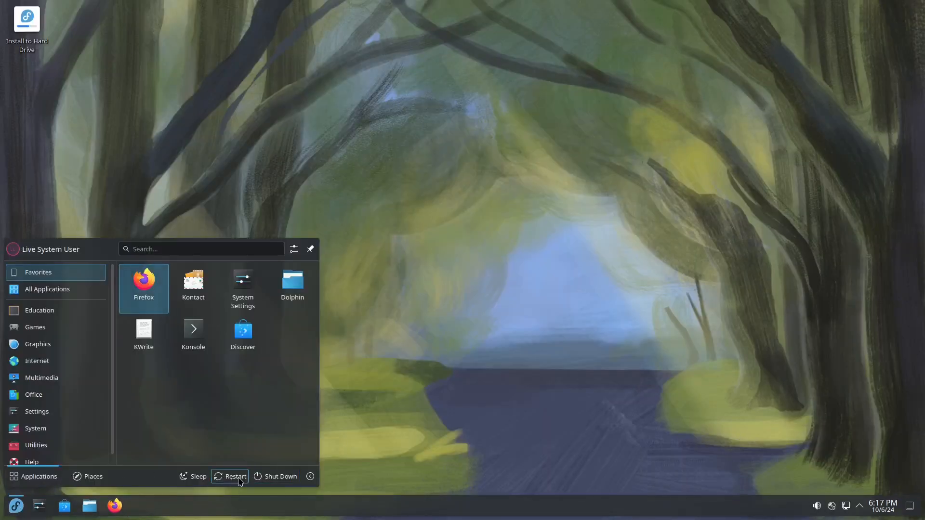
key("Return")
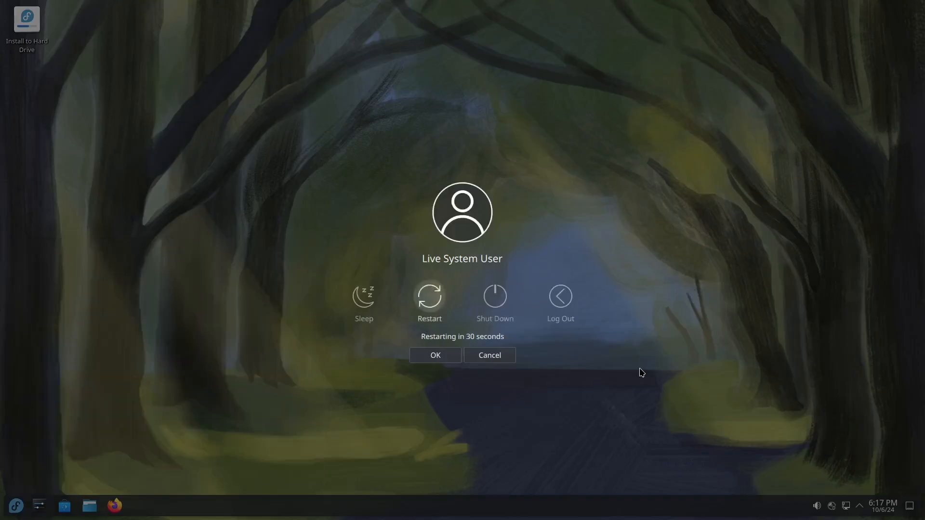
left_click(472, 359)
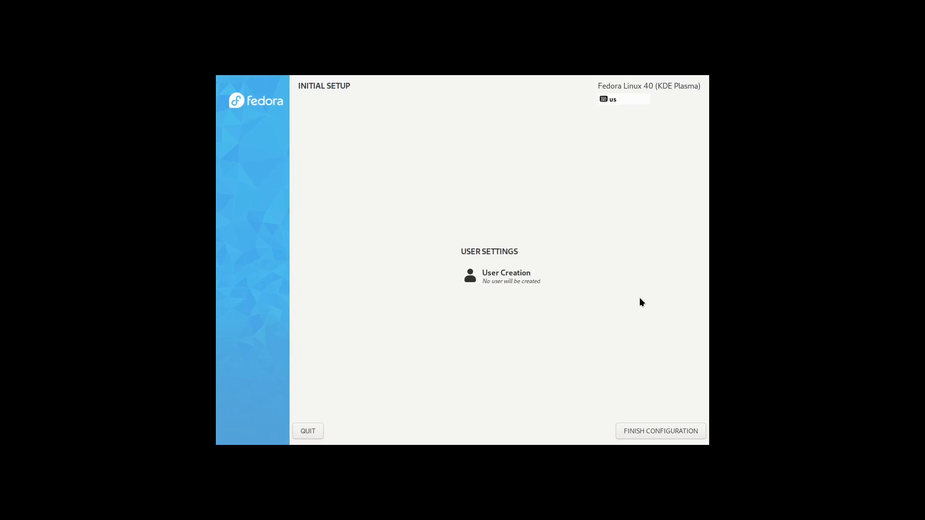
Enter the new user's name, then type and confirm the account password
left_click(507, 274)
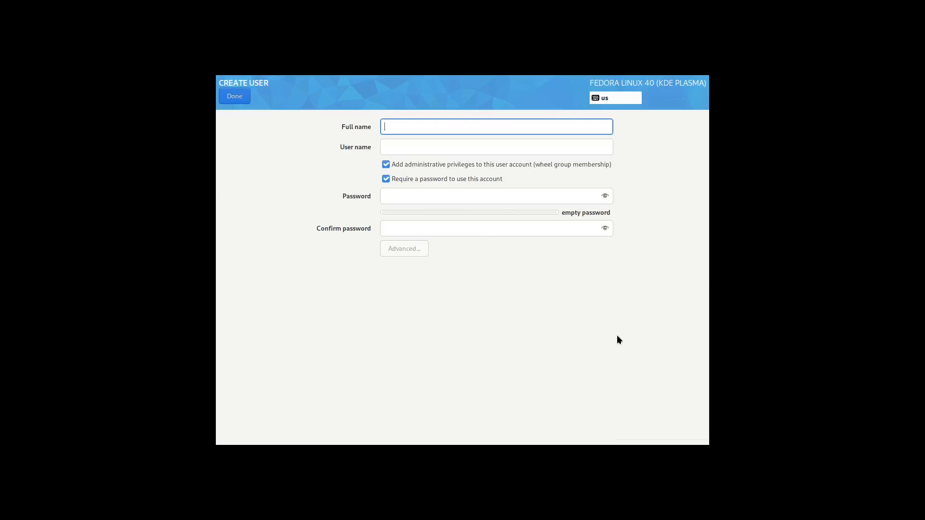
type("rialbbe")
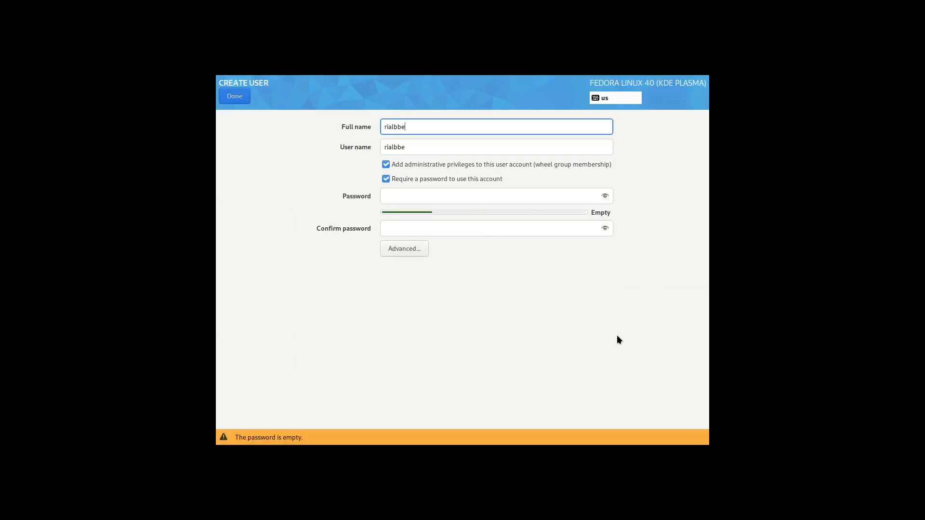
left_click(421, 196)
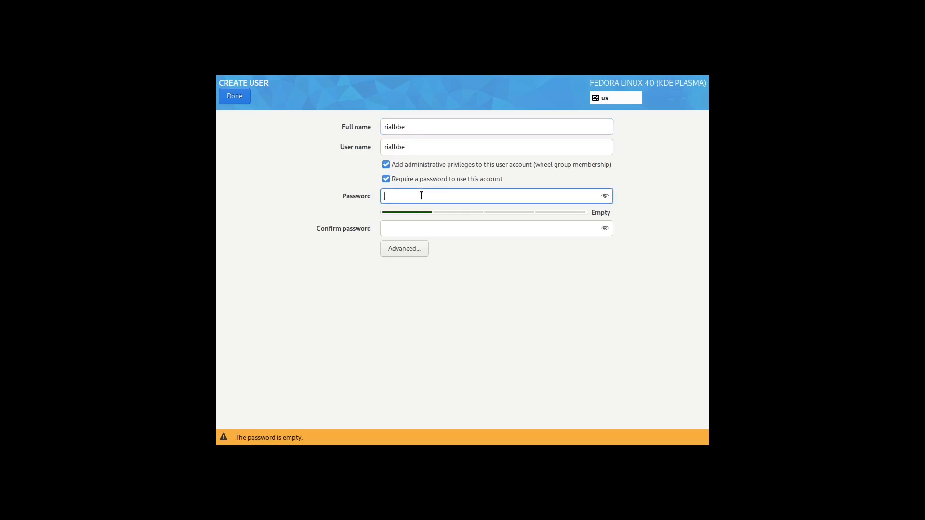
type("1234")
left_click(428, 231)
type("1234")
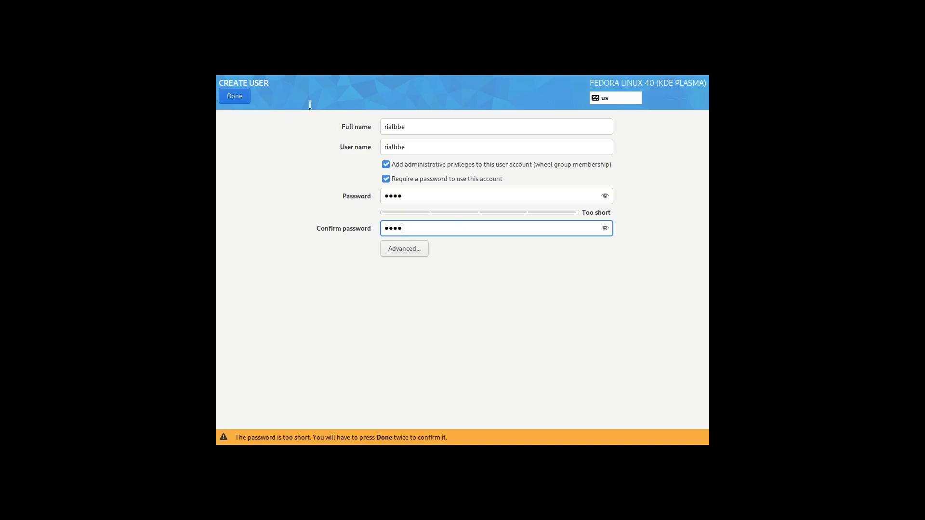
Save the user account despite the short password and finish the configuration
left_click(233, 95)
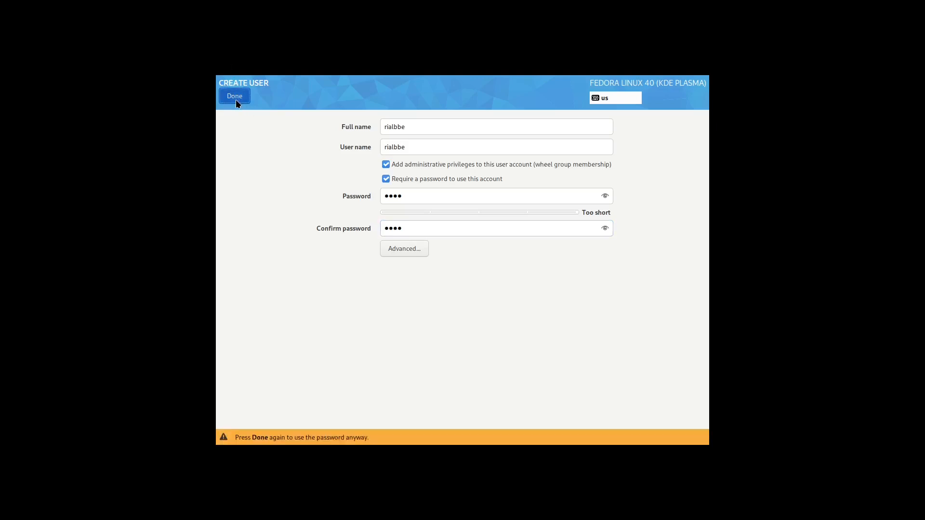
left_click(235, 96)
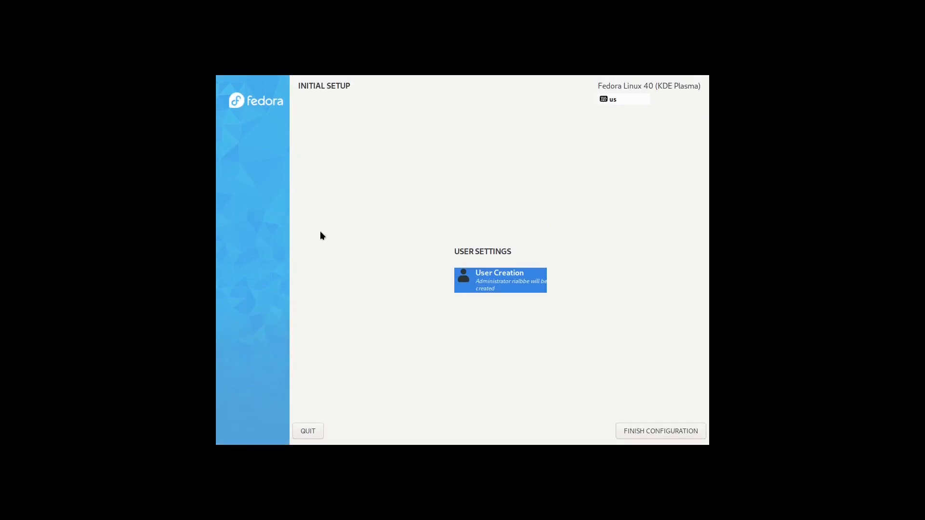
left_click(669, 433)
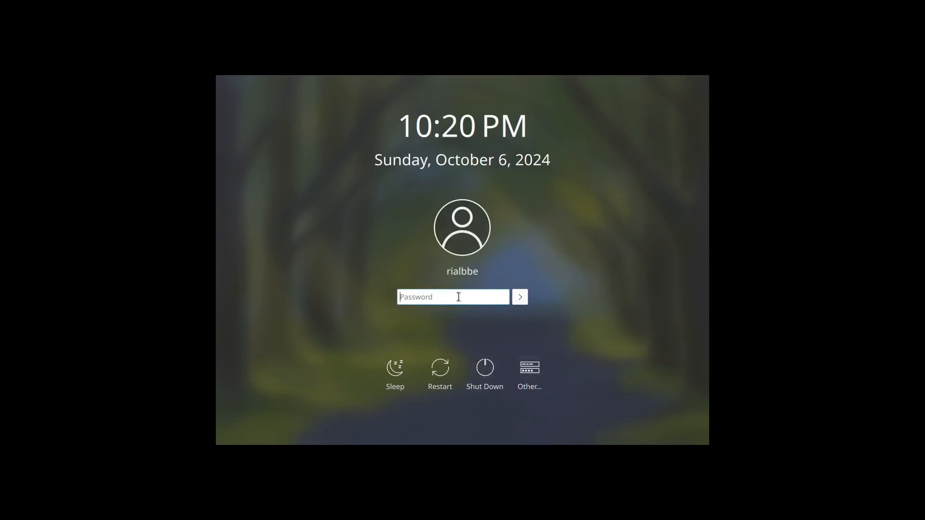
Enter the account password and log in to the Plasma desktop
type("****")
left_click(521, 298)
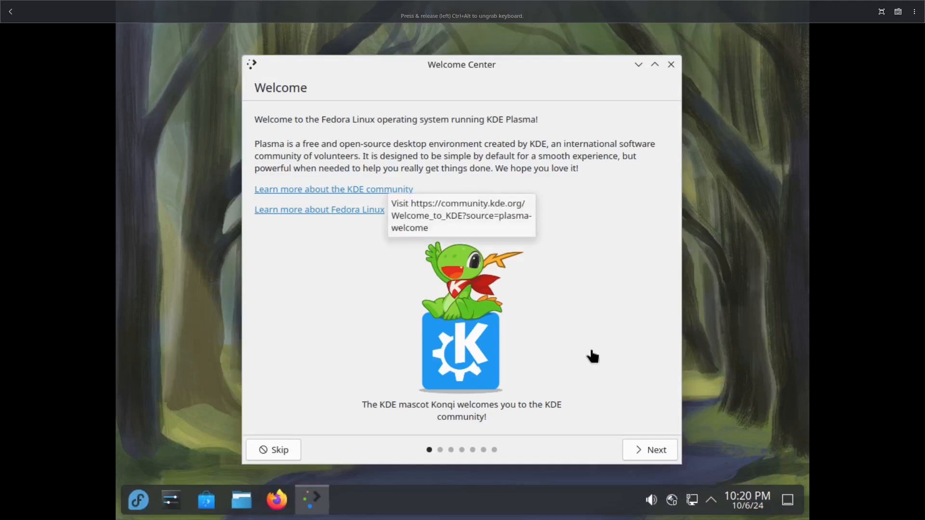
Choose 1920x1080 (16:9) in the desktop's Display Configuration and apply it
right_click(729, 343)
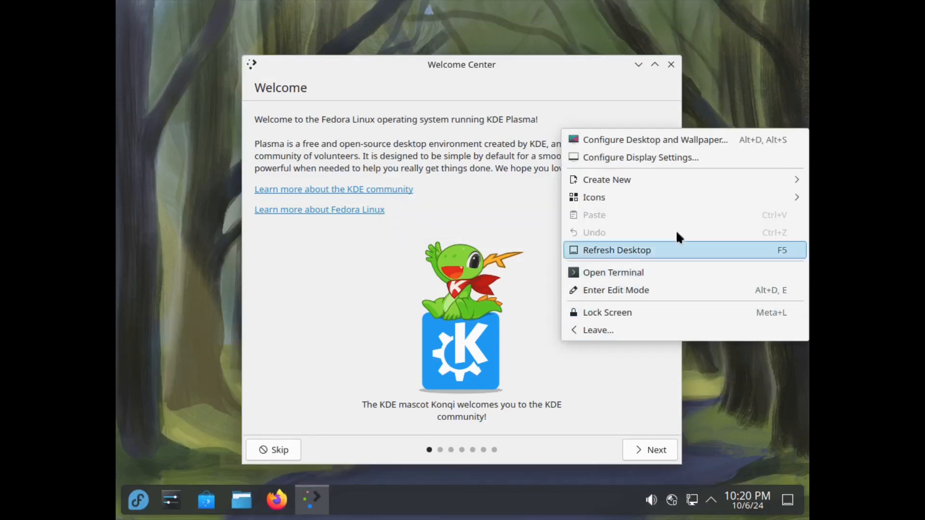
left_click(641, 157)
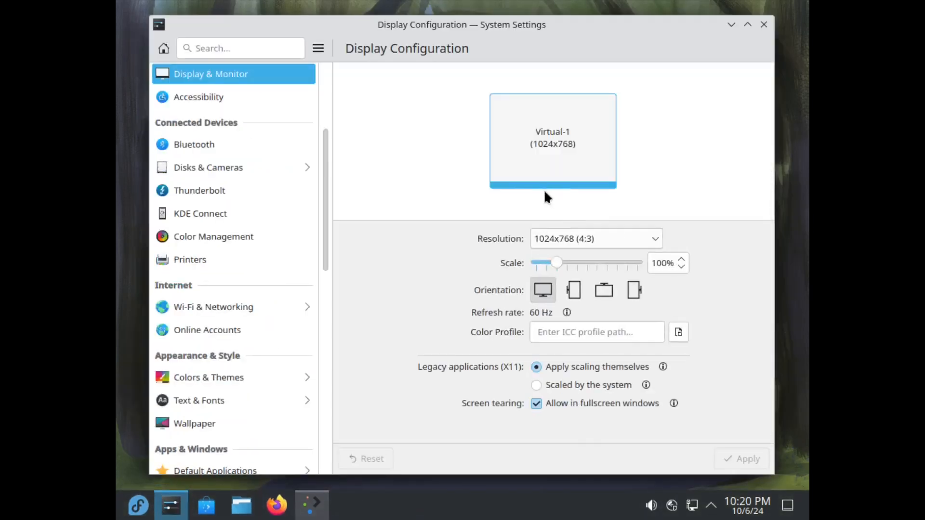
left_click(583, 238)
scroll(601, 203, "up", 2)
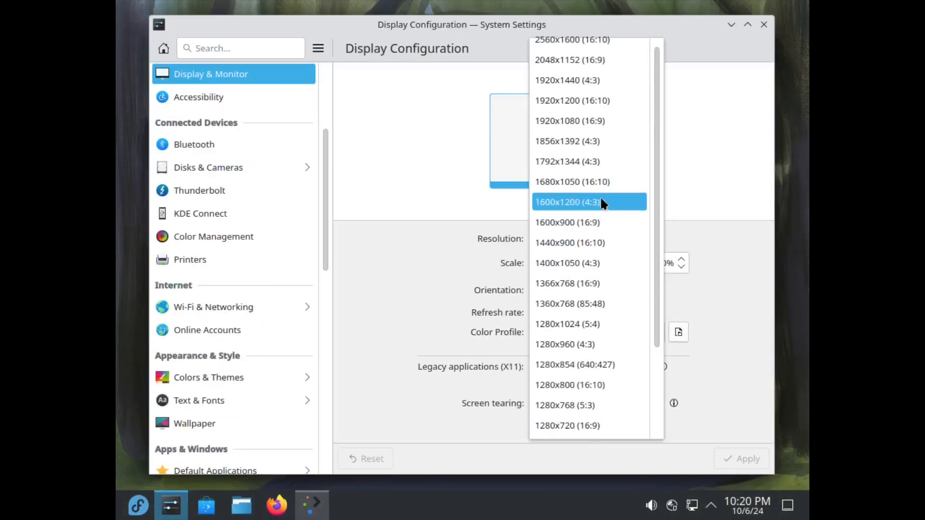
scroll(610, 205, "up", 1)
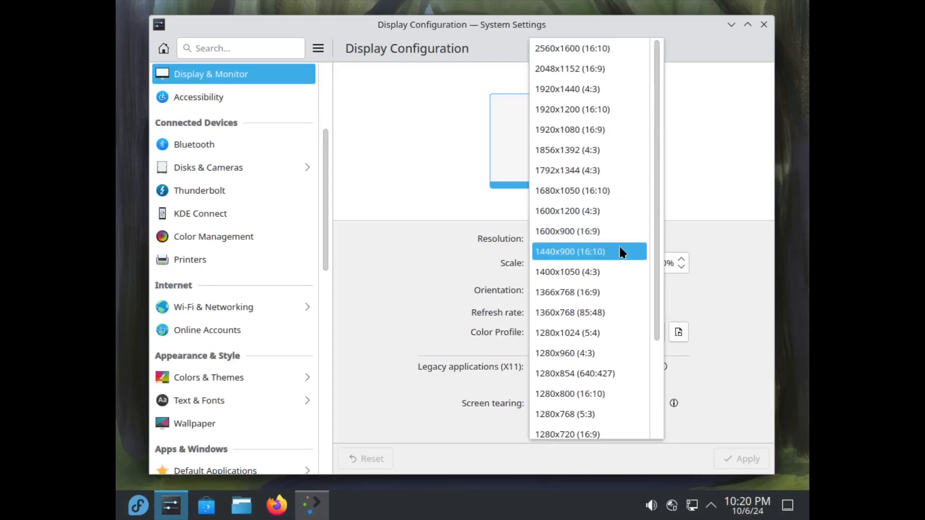
left_click(599, 131)
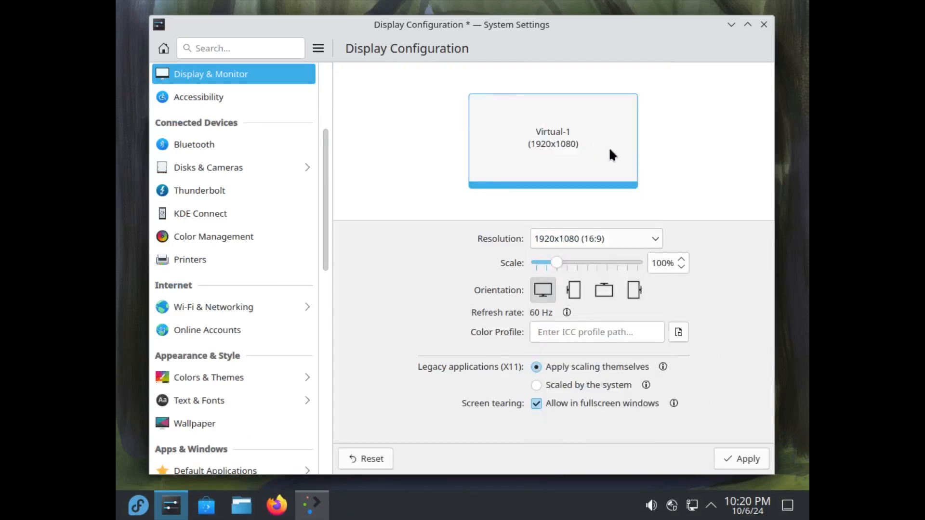
left_click(745, 461)
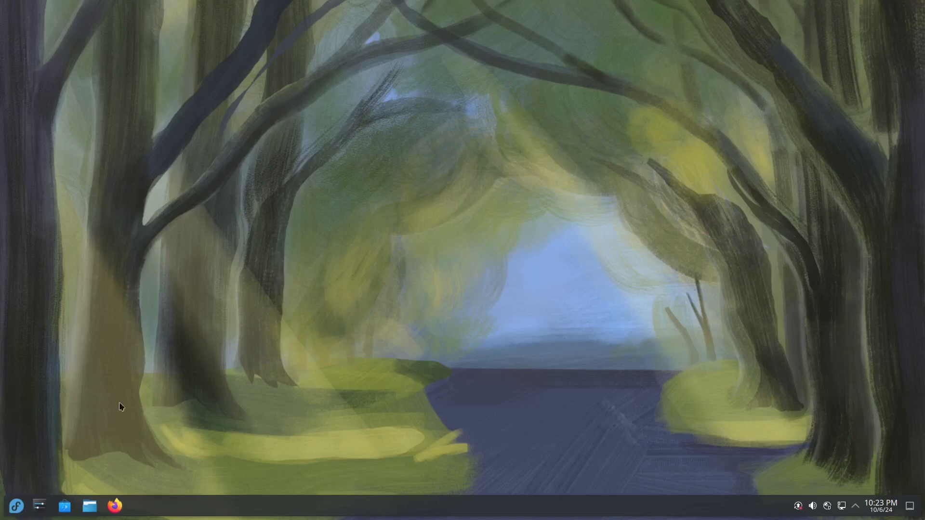
Launch Welcome Center from the launcher's All Applications list, scrolled down to W
left_click(15, 506)
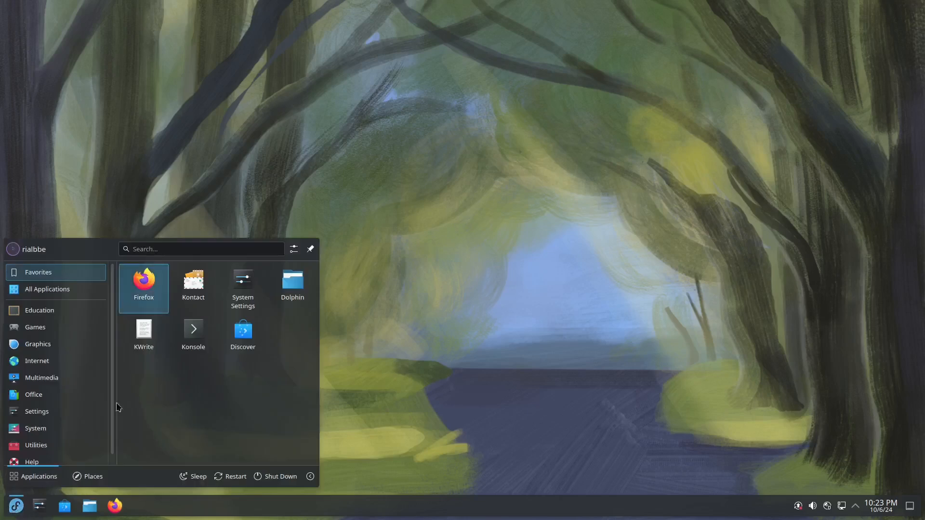
left_click(60, 292)
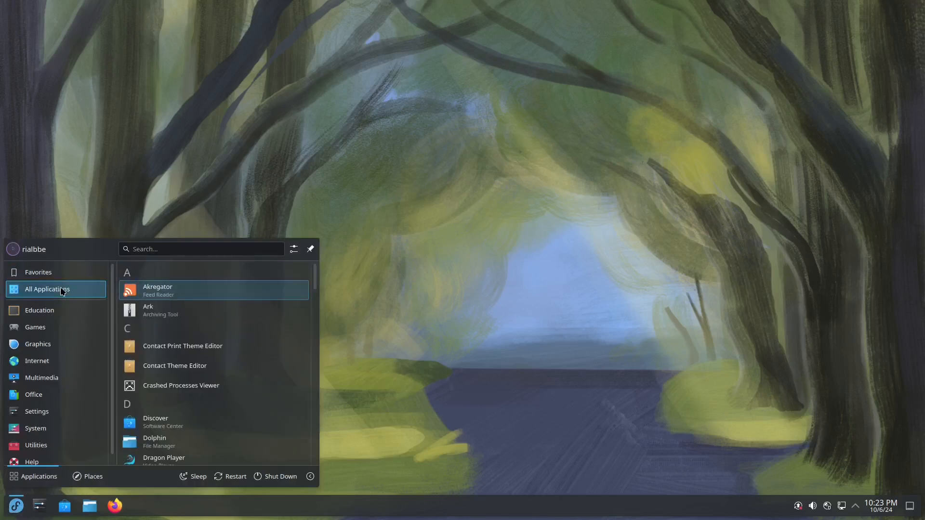
scroll(227, 347, "down", 10)
scroll(217, 370, "down", 3)
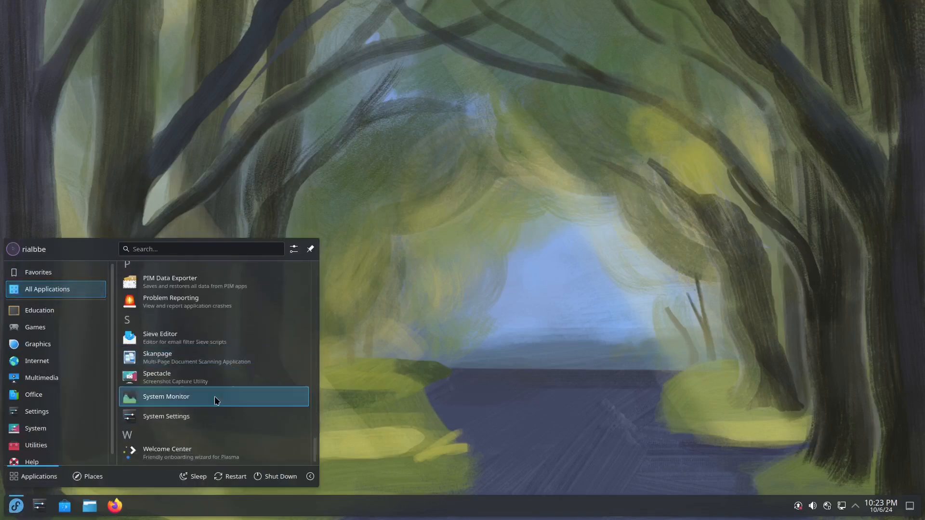
left_click(240, 459)
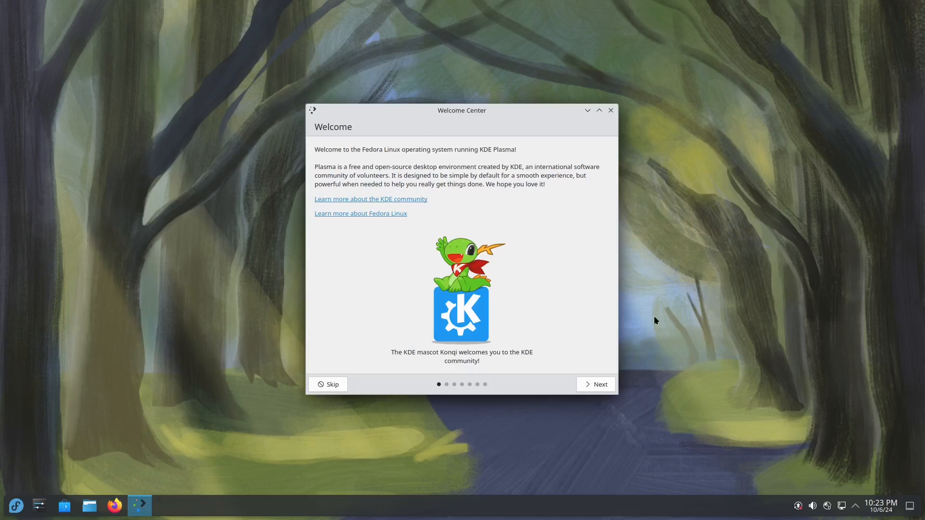
Advance the Welcome Center twice to reach the Powerful When Needed page
left_click(596, 385)
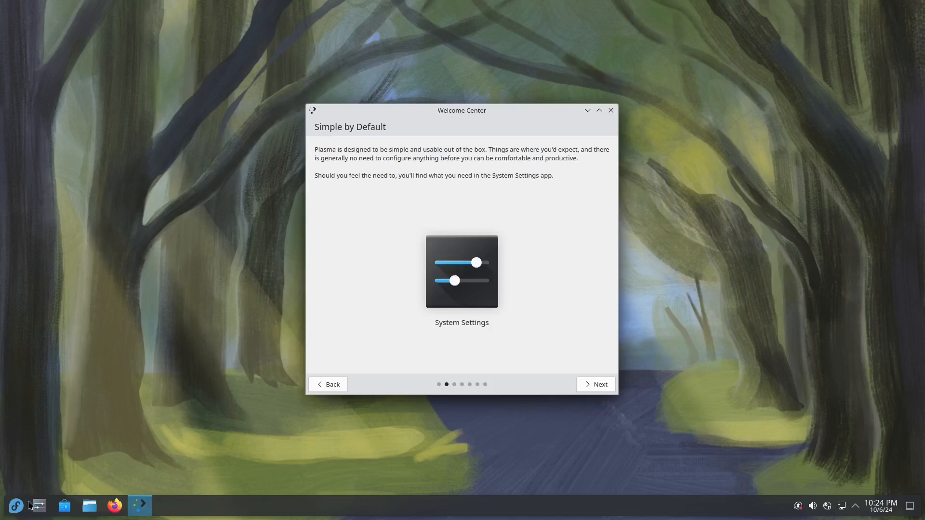
left_click(597, 384)
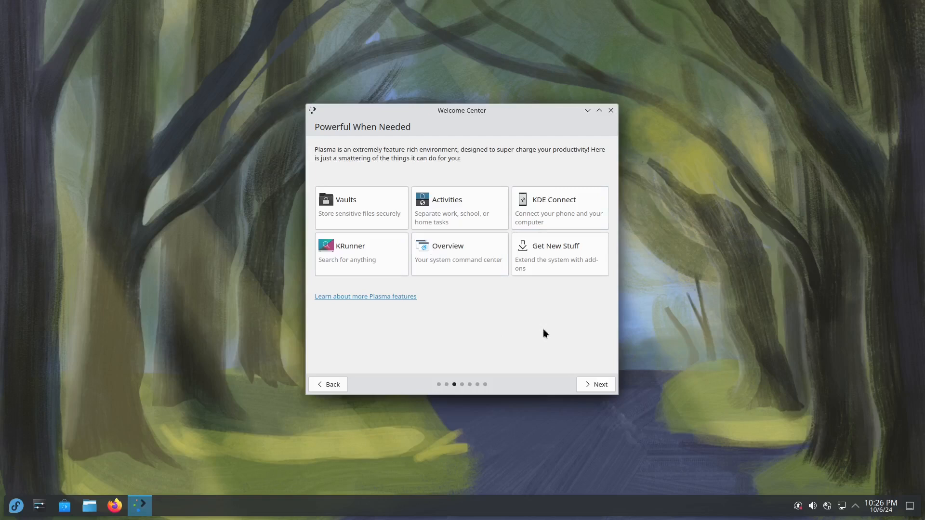
Advance past Manage Software to the Share Anonymous Usage Information page
left_click(595, 384)
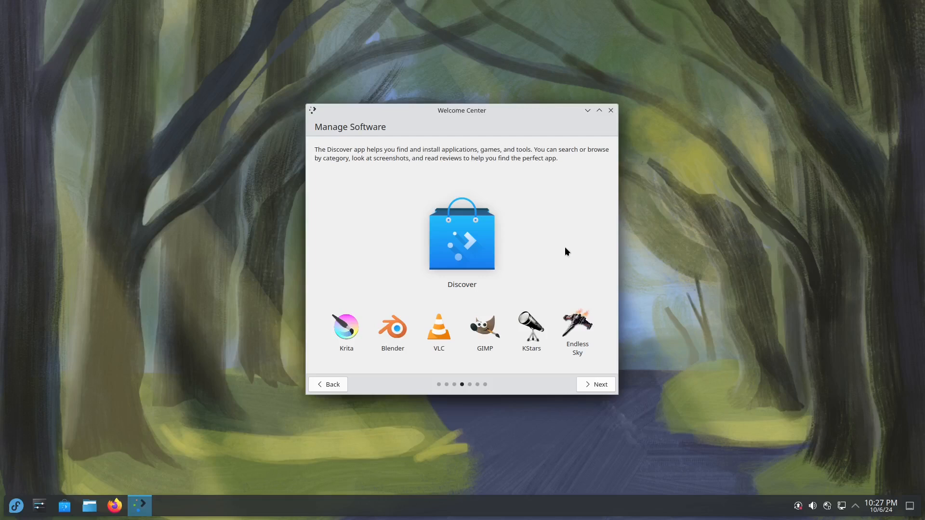
left_click(606, 384)
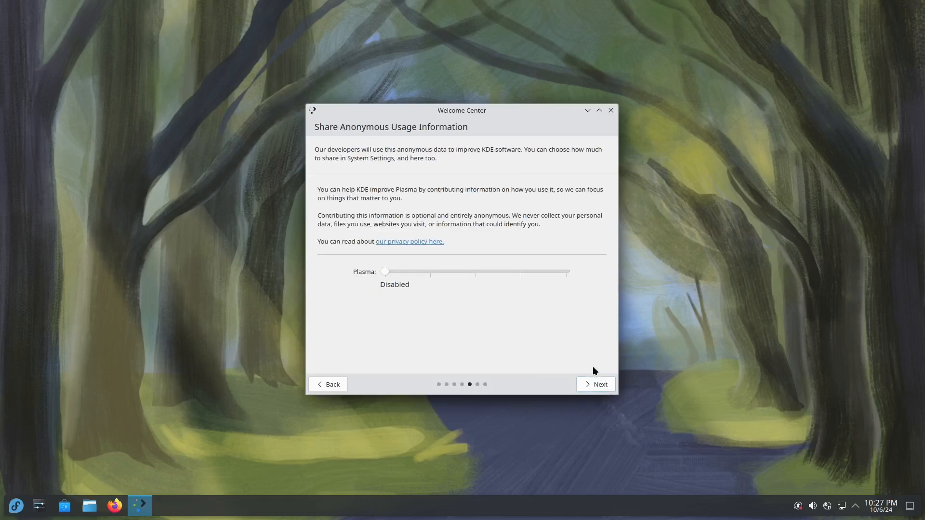
Step the Plasma sharing slider through basic, statistics, detailed and maximum levels
left_click(430, 272)
left_click(477, 270)
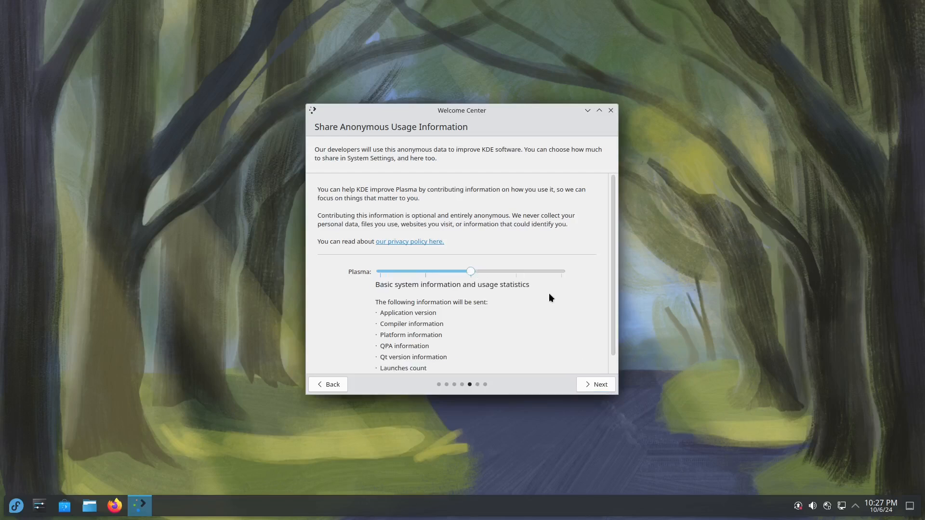
left_click(516, 270)
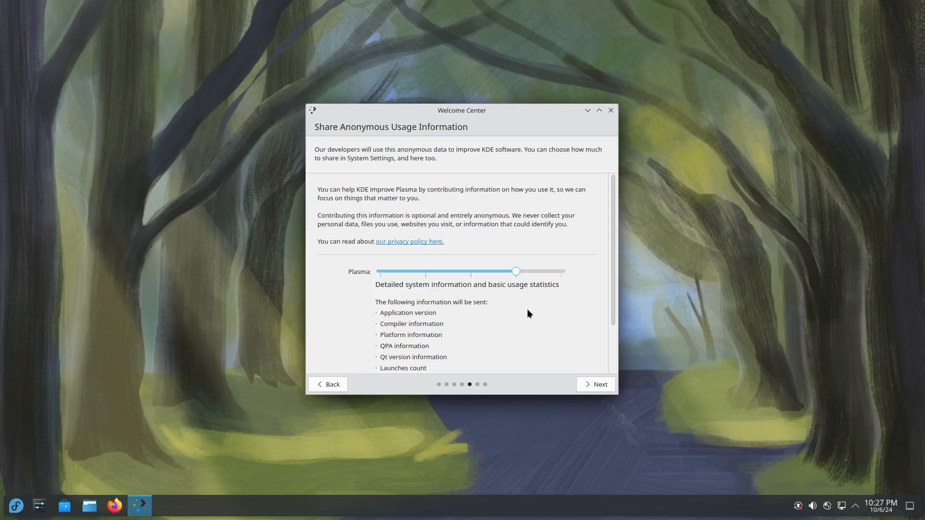
left_click(560, 270)
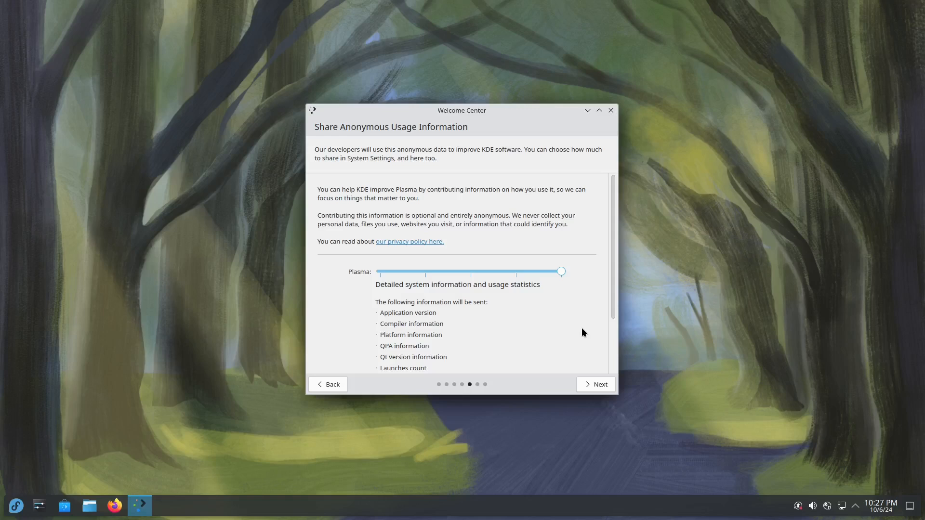
Return Plasma sharing to Disabled and continue to the Get Involved page
scroll(582, 329, "down", 3)
left_click(378, 195)
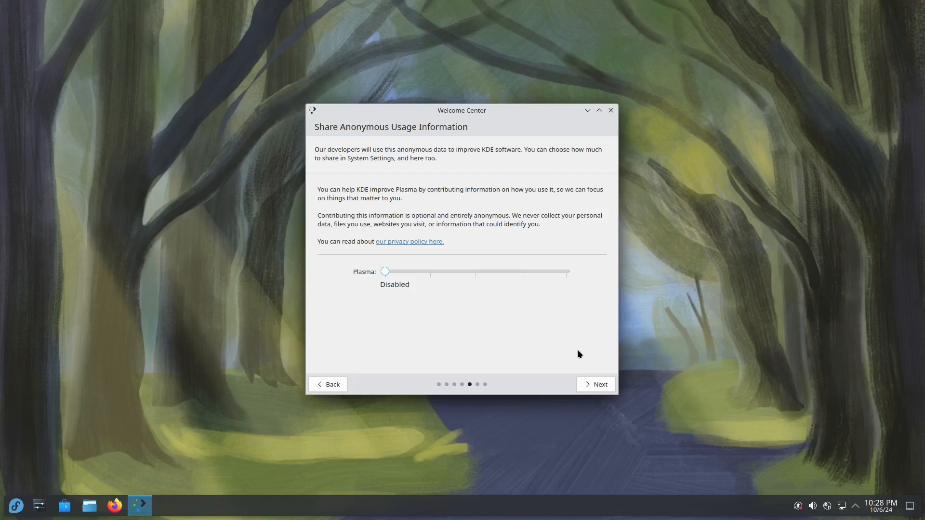
left_click(590, 385)
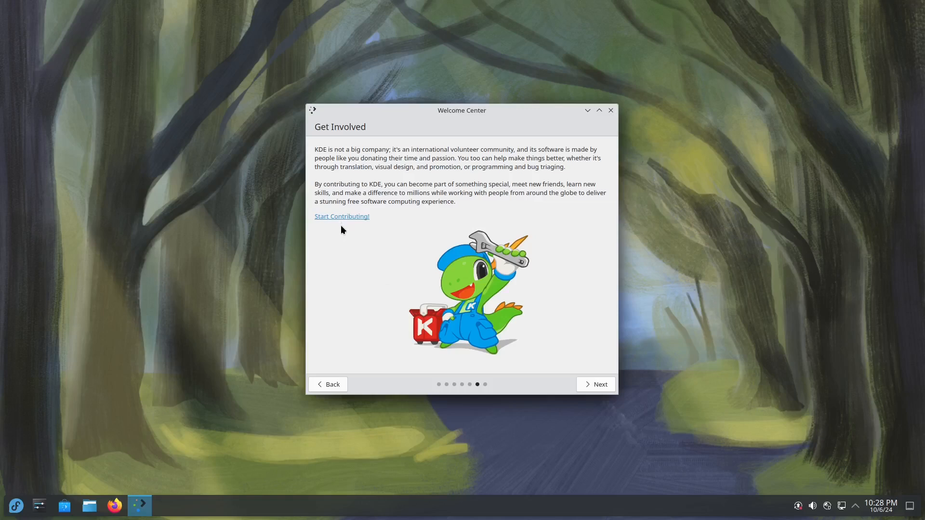
Finish the tour via Support Your Freedom and launch Firefox from the taskbar
left_click(593, 384)
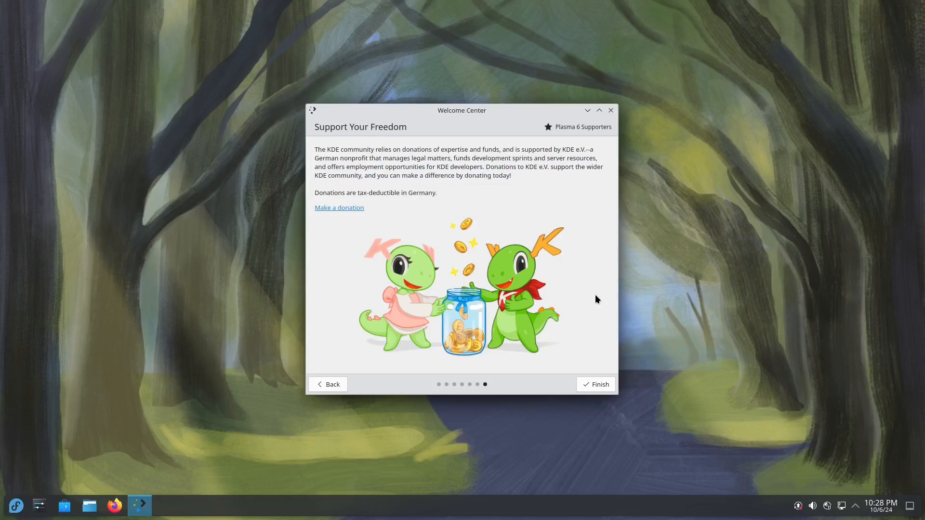
left_click(596, 384)
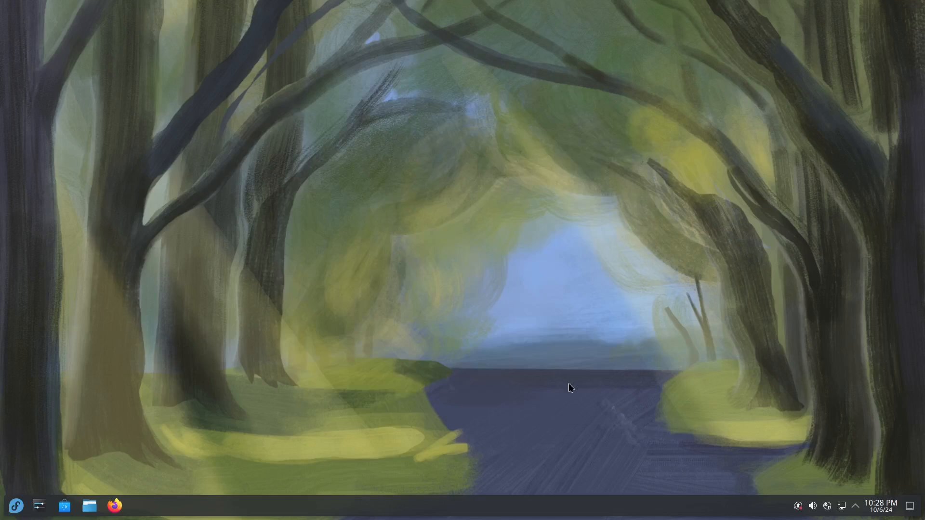
left_click(114, 505)
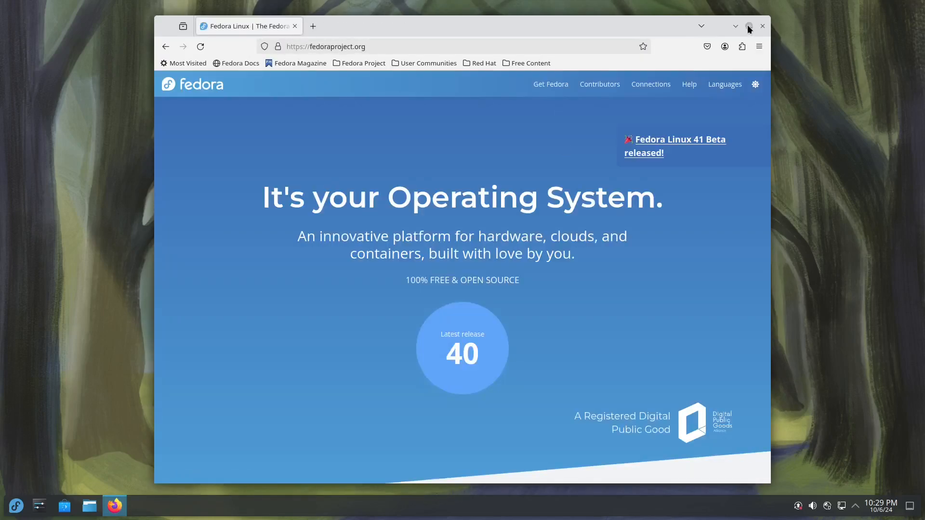
Untile the Firefox window on fedoraproject.org and maximize it to full screen
left_click(748, 26)
left_click_drag(785, 8, 0, 143)
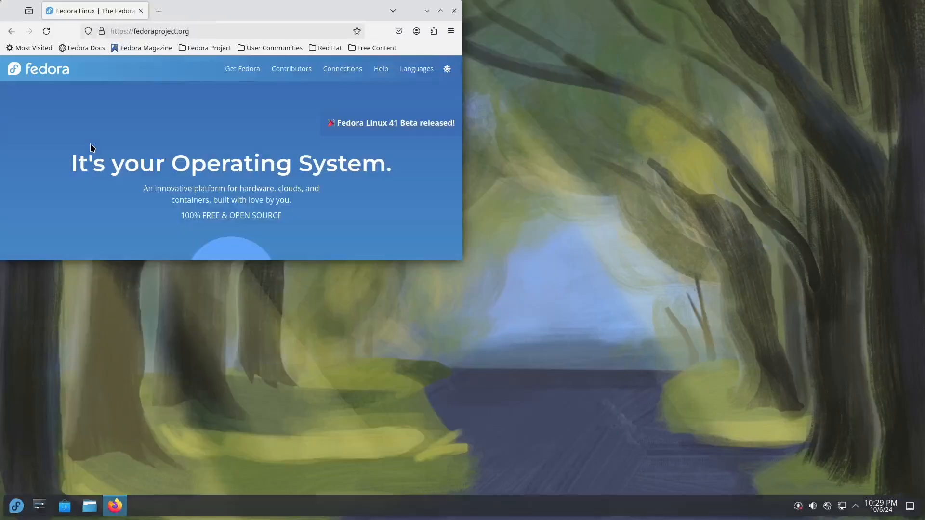
left_click_drag(217, 31, 665, 213)
left_click(665, 212)
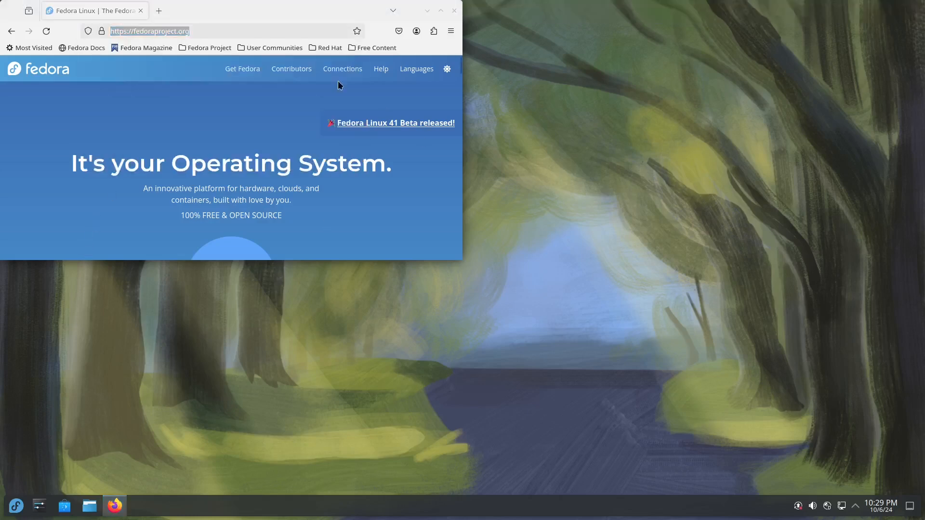
left_click_drag(277, 16, 0, 271)
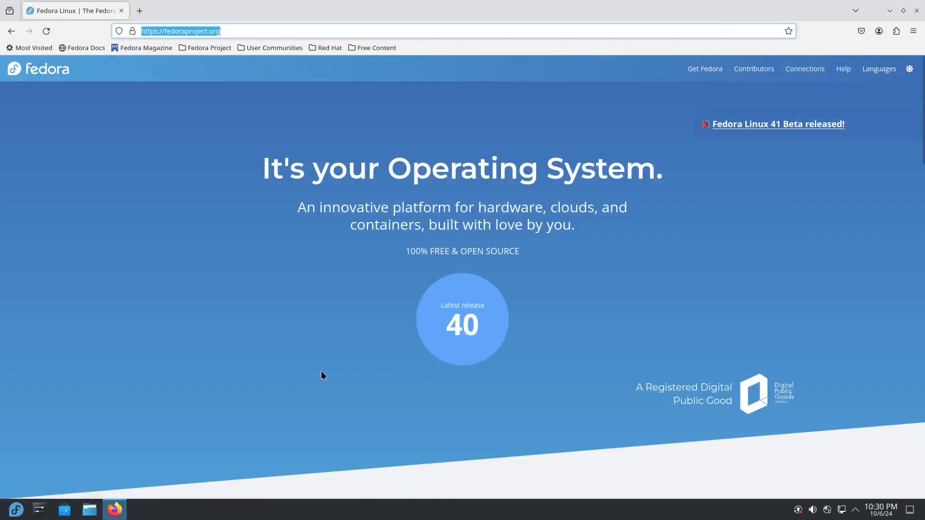
Browse the Get Fedora overview's Editions, Labs and Spins on the Fedora site
left_click(319, 371)
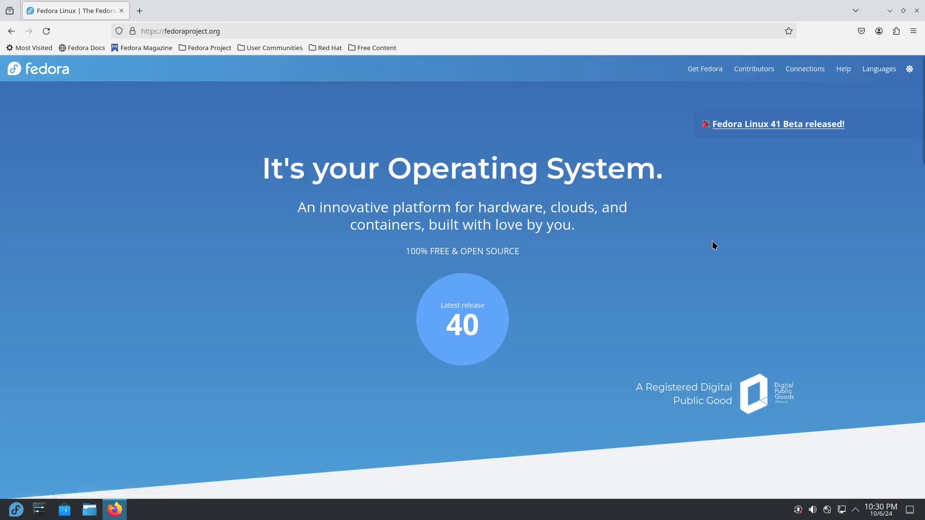
left_click(713, 68)
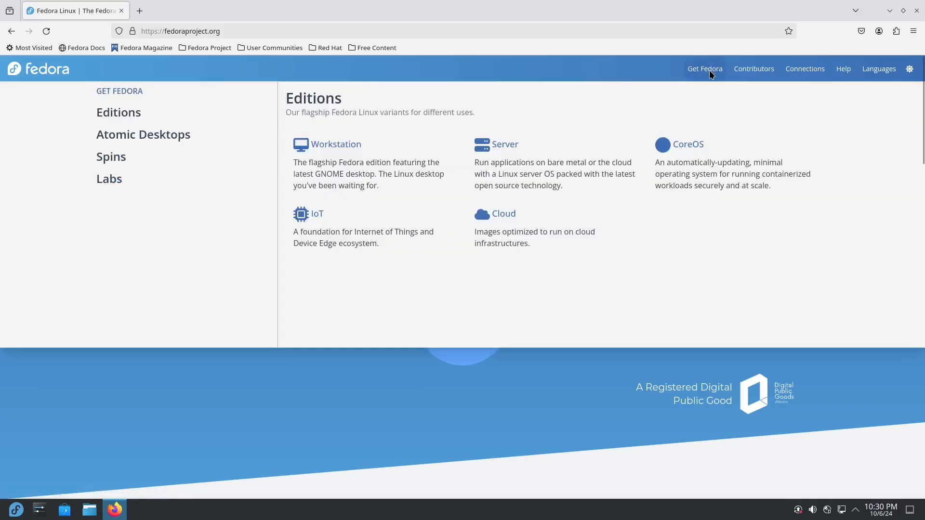
left_click(485, 122)
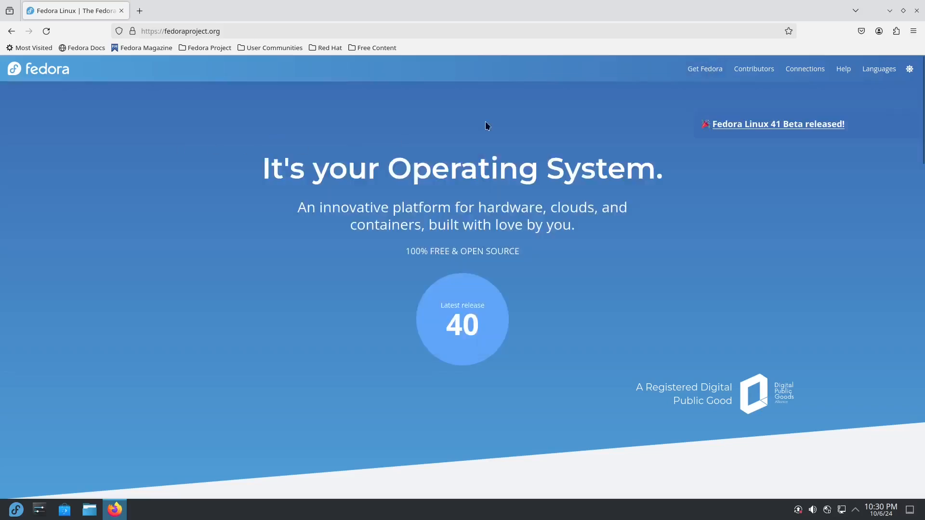
left_click(709, 75)
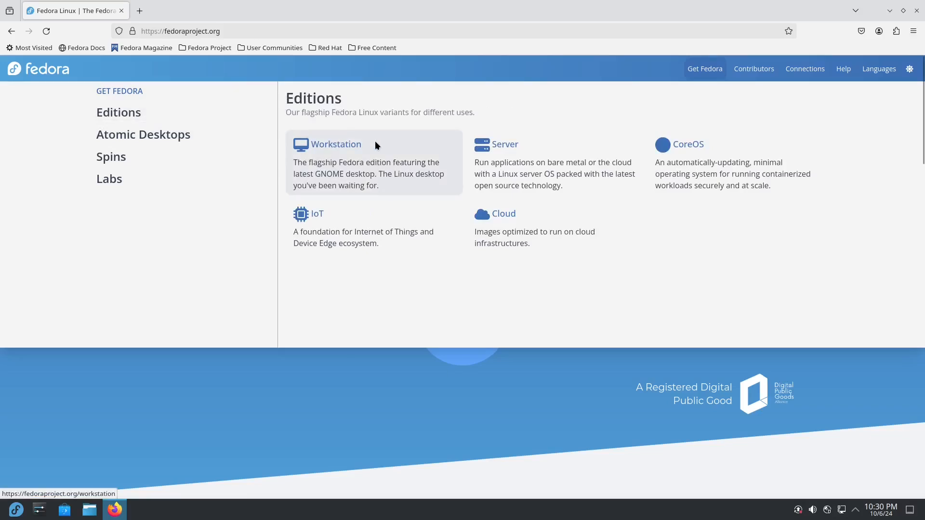
mouse_move(120, 183)
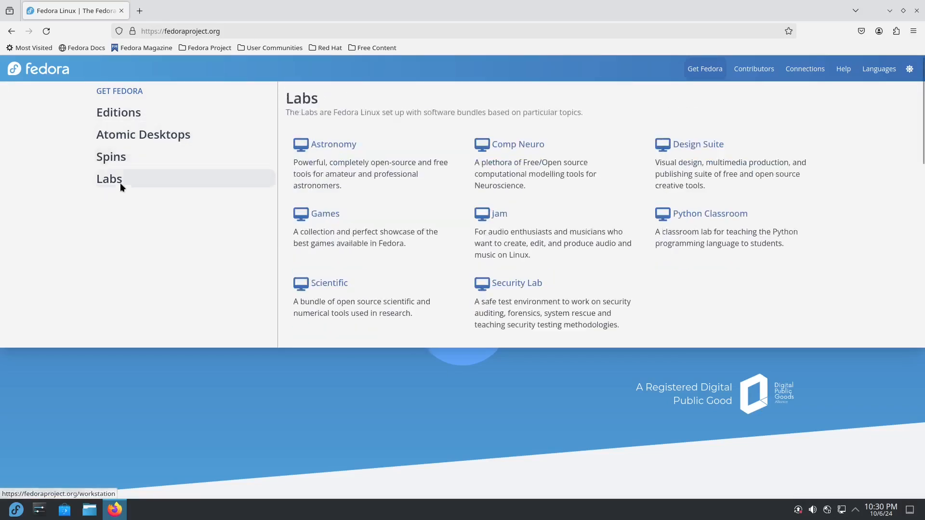
mouse_move(121, 161)
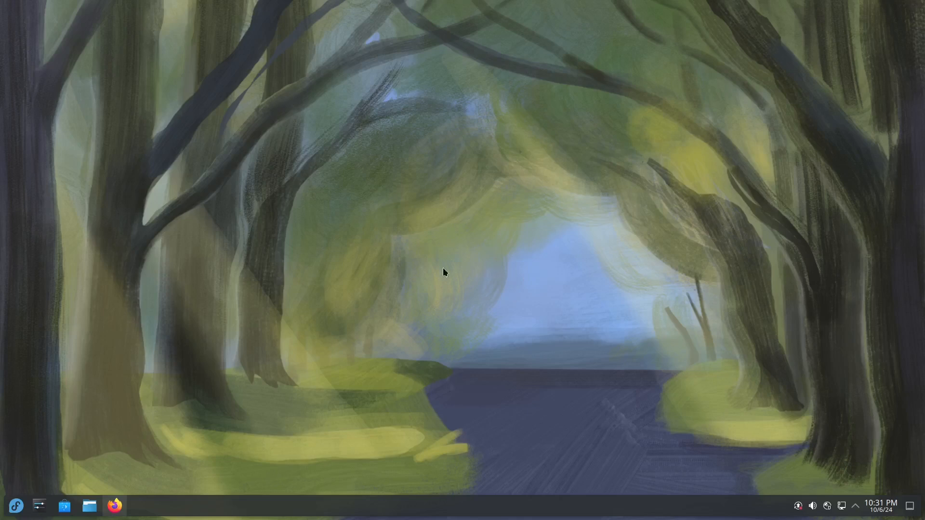
Switch the panel launcher to Application Dashboard through Show Alternatives
left_click(16, 507)
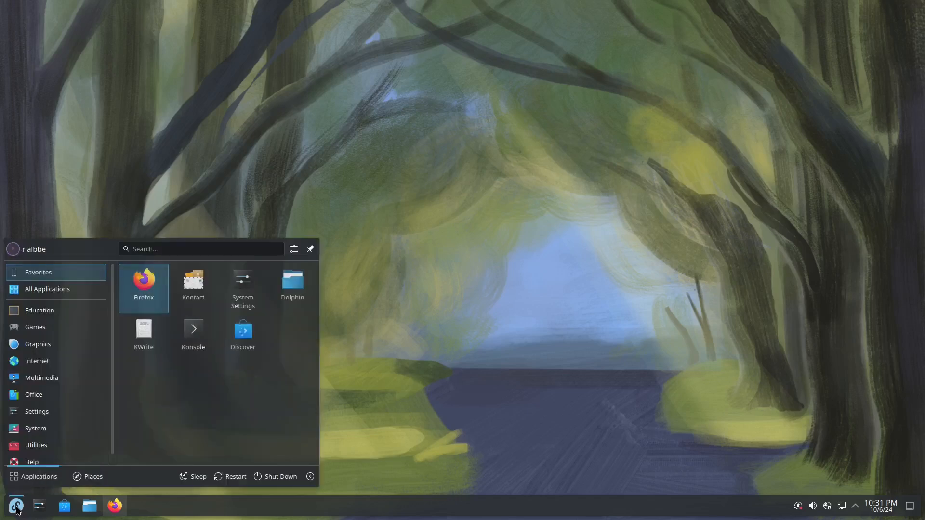
right_click(17, 507)
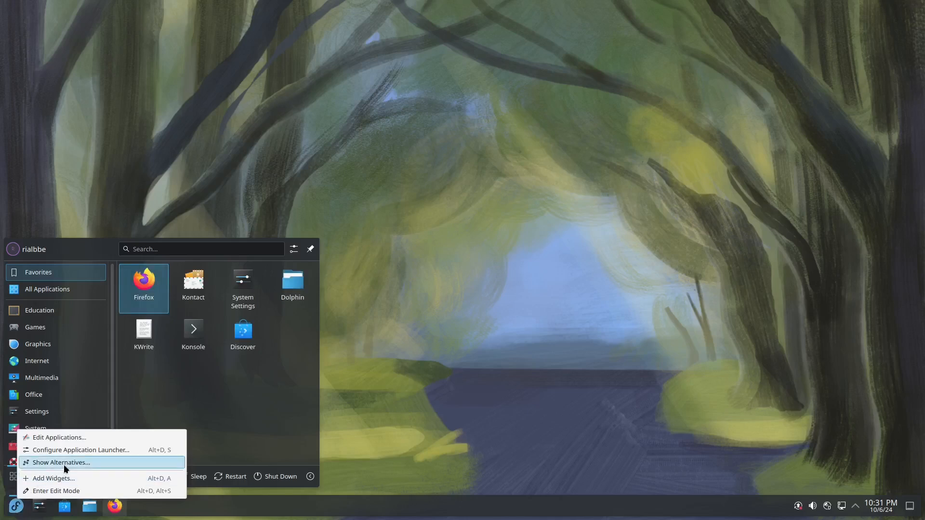
left_click(90, 463)
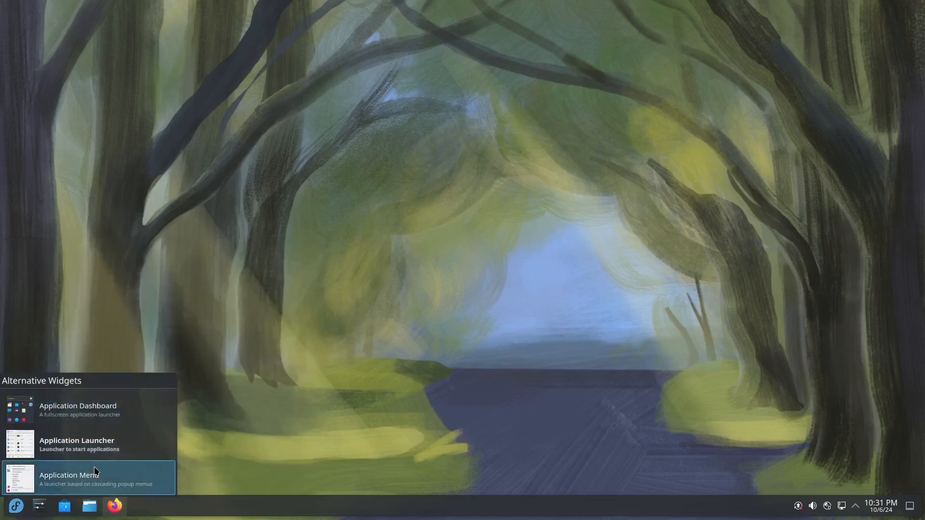
left_click(132, 410)
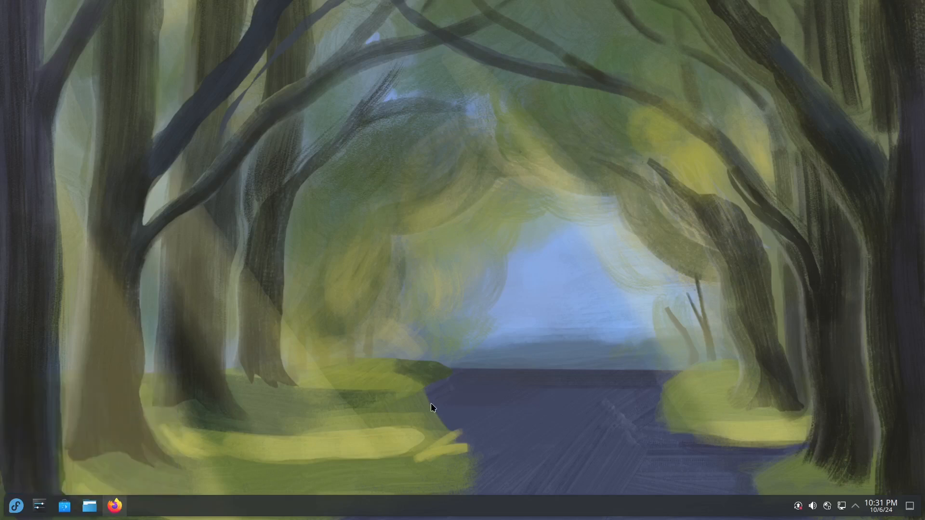
Browse all apps in the dashboard, then switch the launcher to Application Menu
left_click(16, 505)
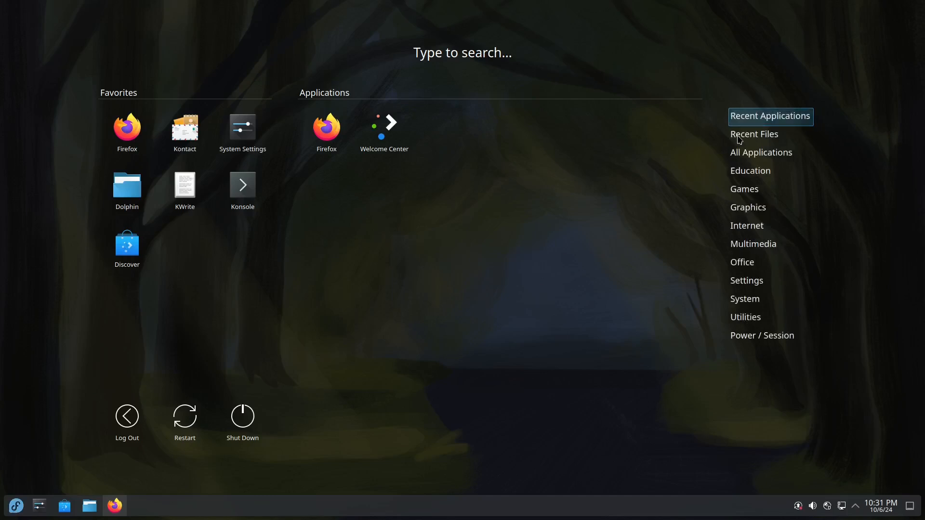
left_click(766, 160)
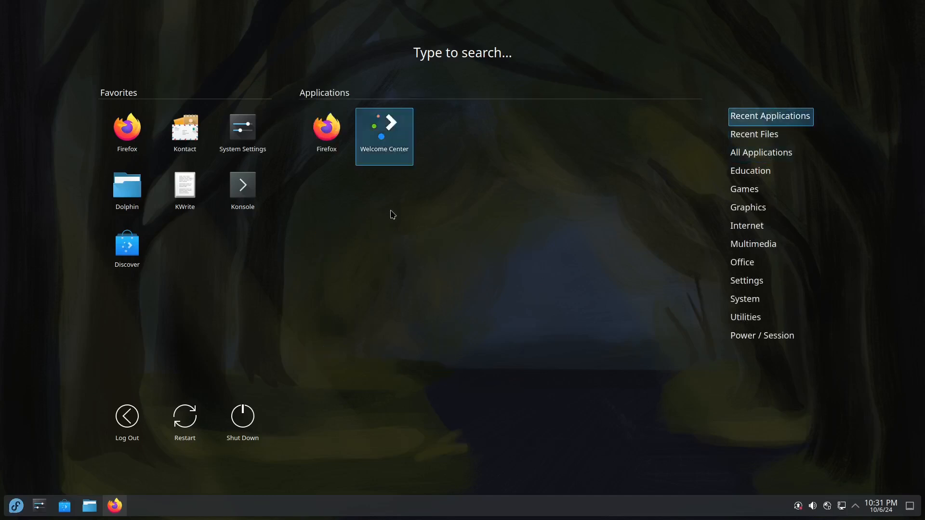
right_click(16, 506)
left_click(57, 463)
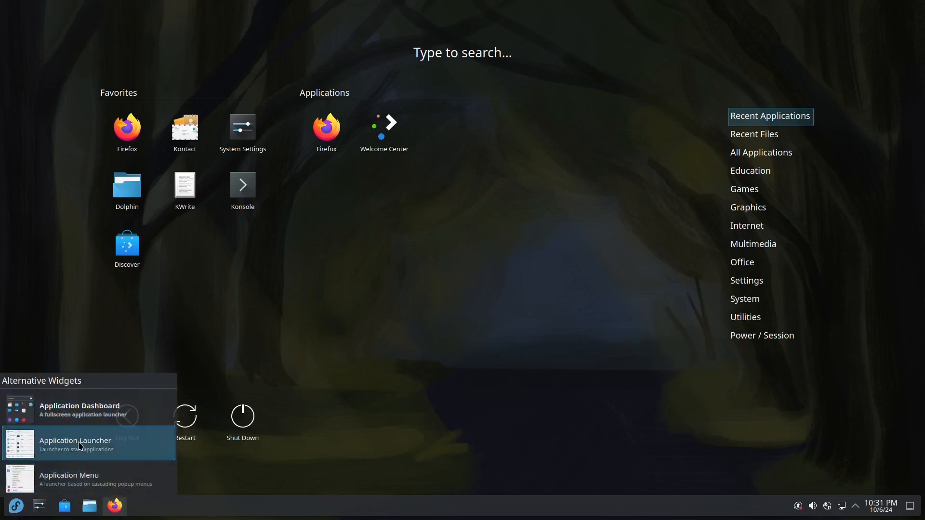
left_click(82, 479)
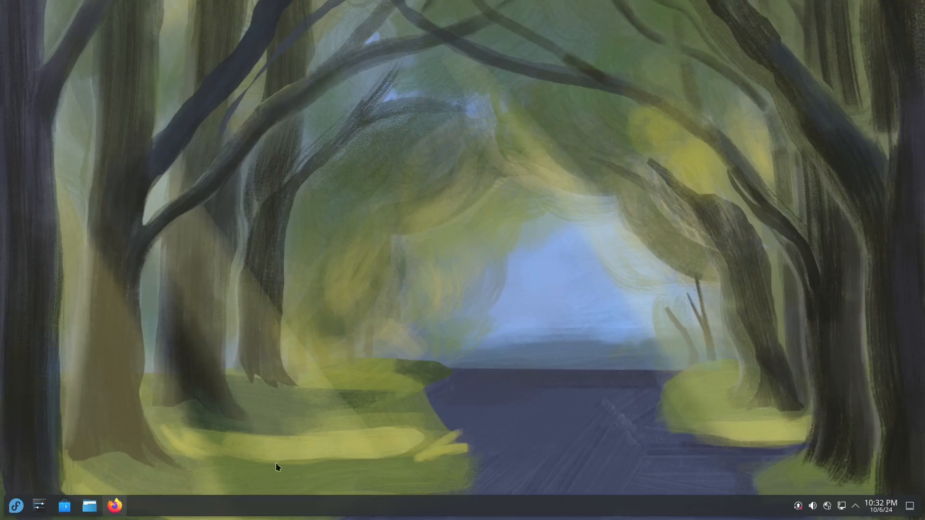
Open the new Application Menu, then list its alternative launcher styles
left_click(15, 506)
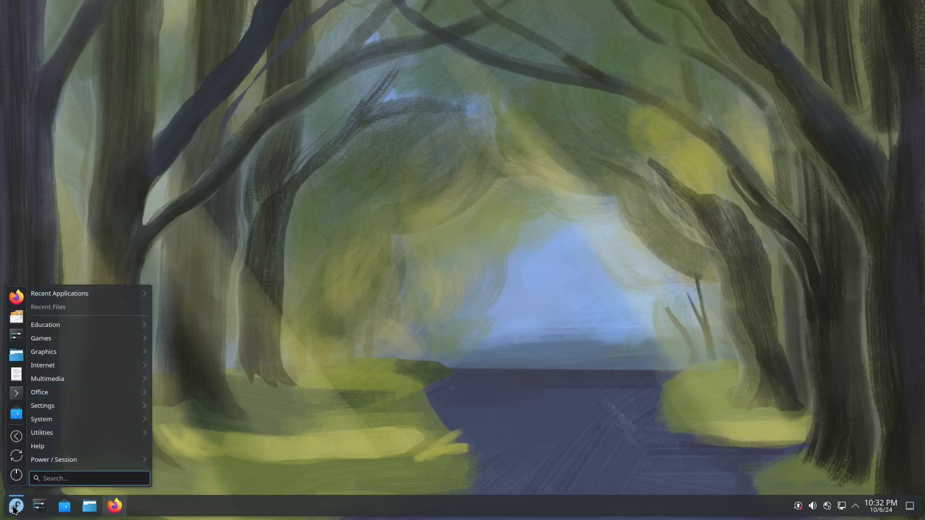
right_click(14, 506)
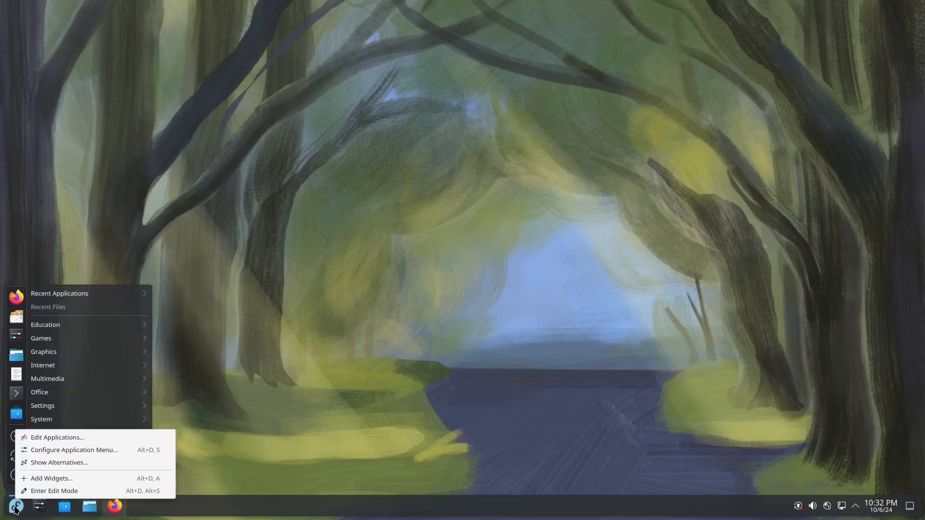
left_click(70, 465)
Choose Application Launcher again and confirm it opens and closes properly
left_click(73, 444)
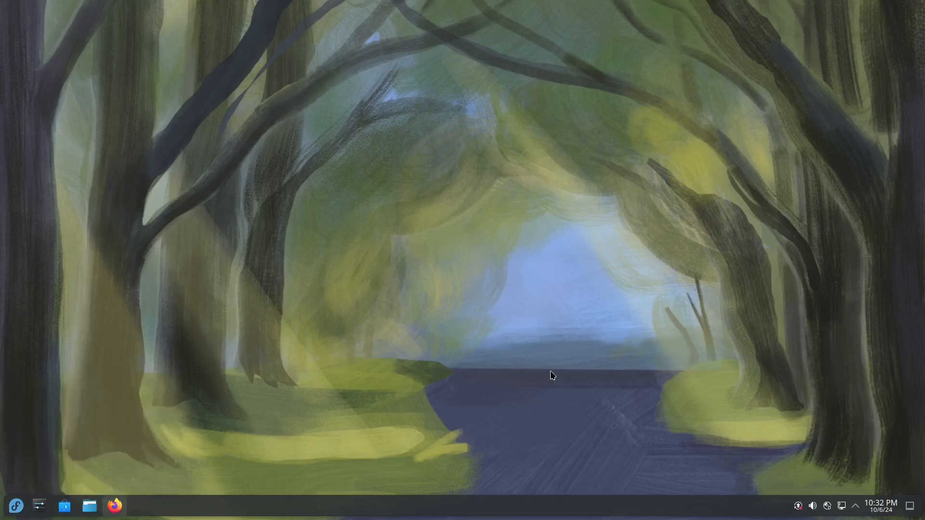
left_click(16, 505)
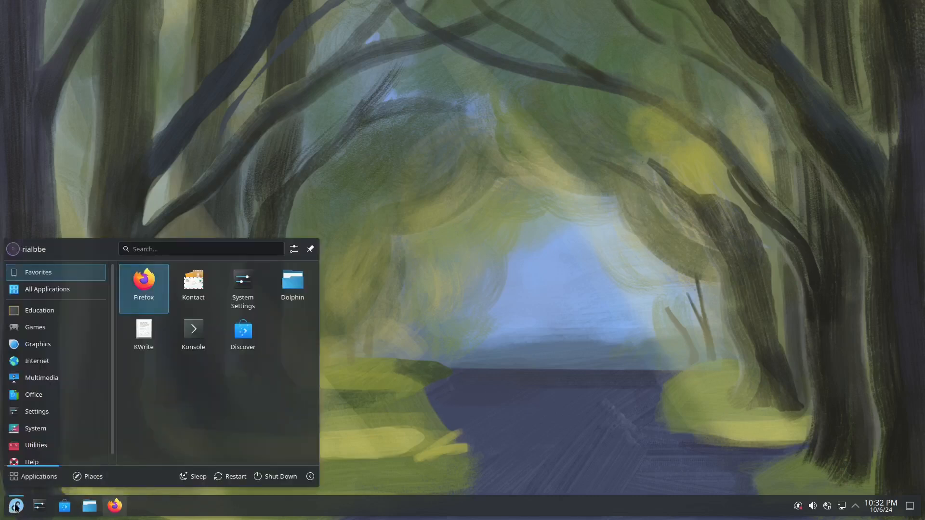
left_click(580, 361)
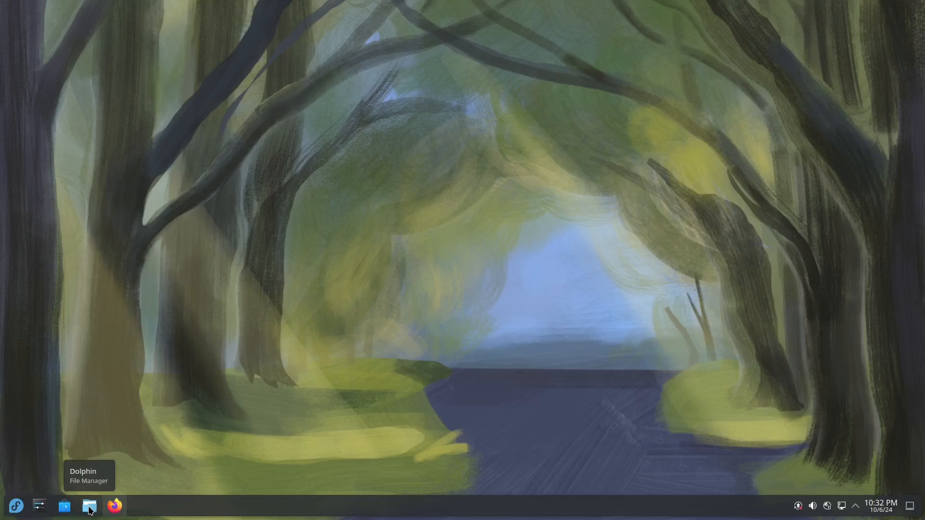
left_click(115, 507)
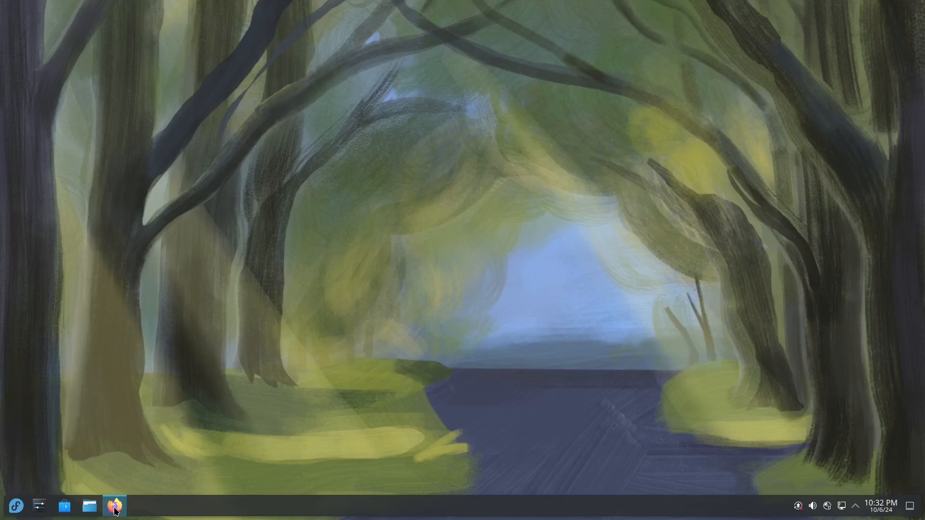
mouse_move(115, 511)
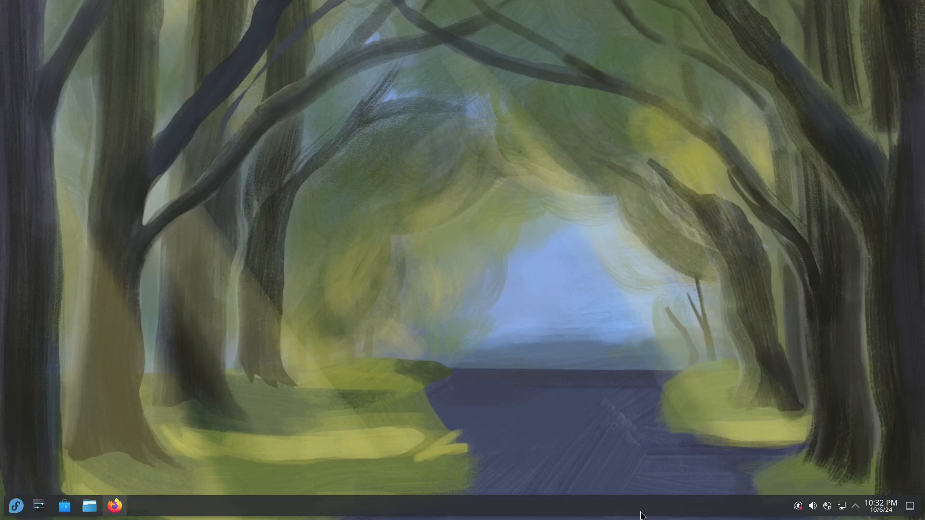
Enter panel edit mode, showing Panel Settings with height 44 and Fill width
right_click(737, 510)
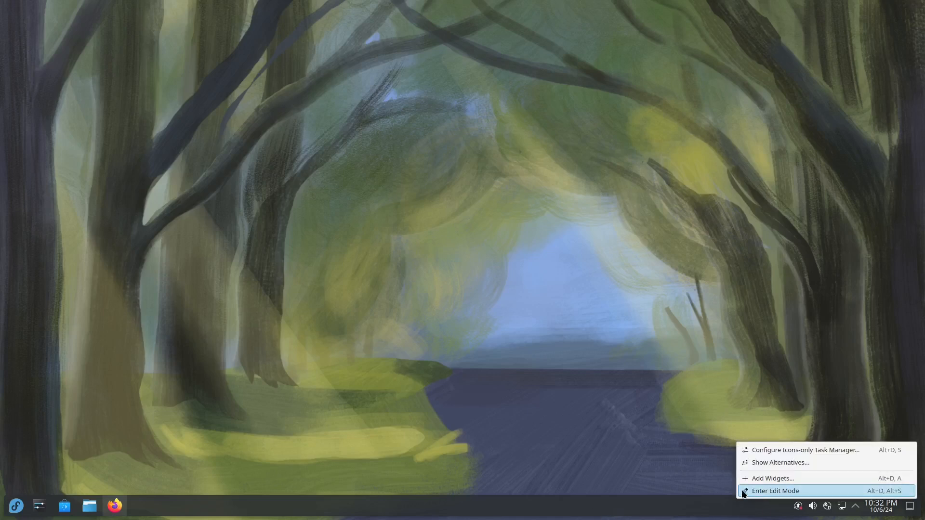
right_click(363, 504)
right_click(364, 510)
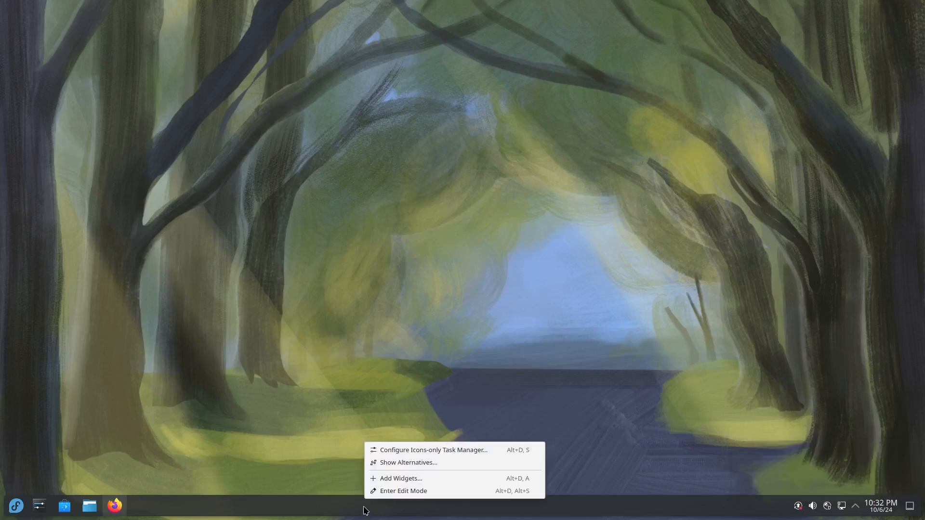
left_click(423, 491)
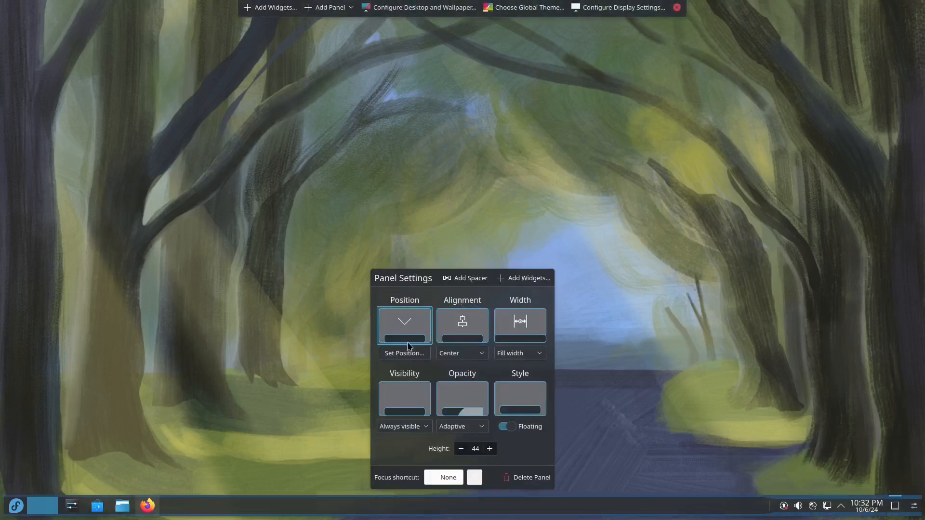
Try the panel at the left and right edges, then dock it at the bottom of the screen
left_click(406, 329)
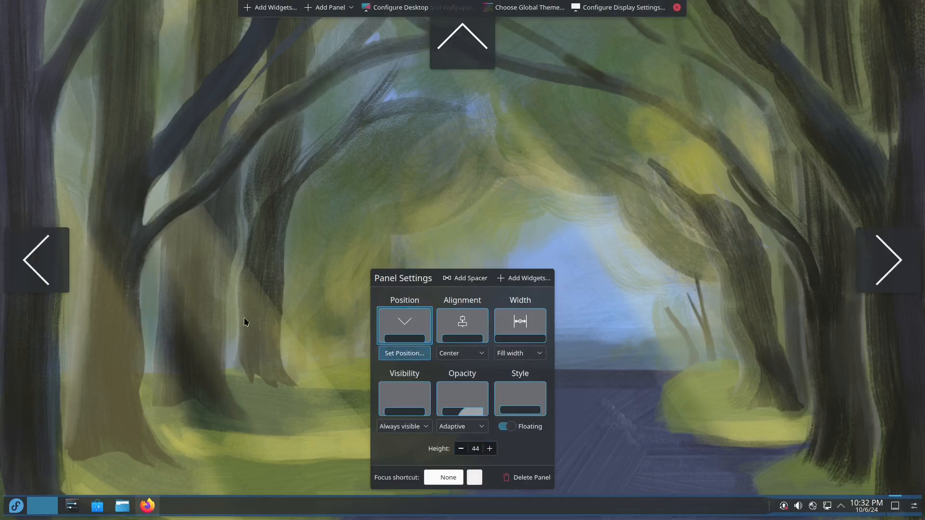
left_click(25, 281)
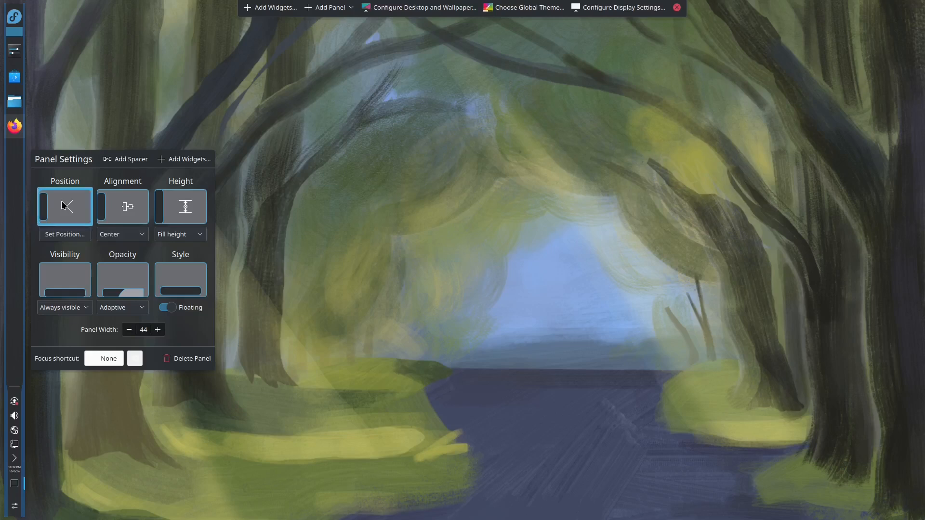
left_click(63, 205)
left_click(913, 265)
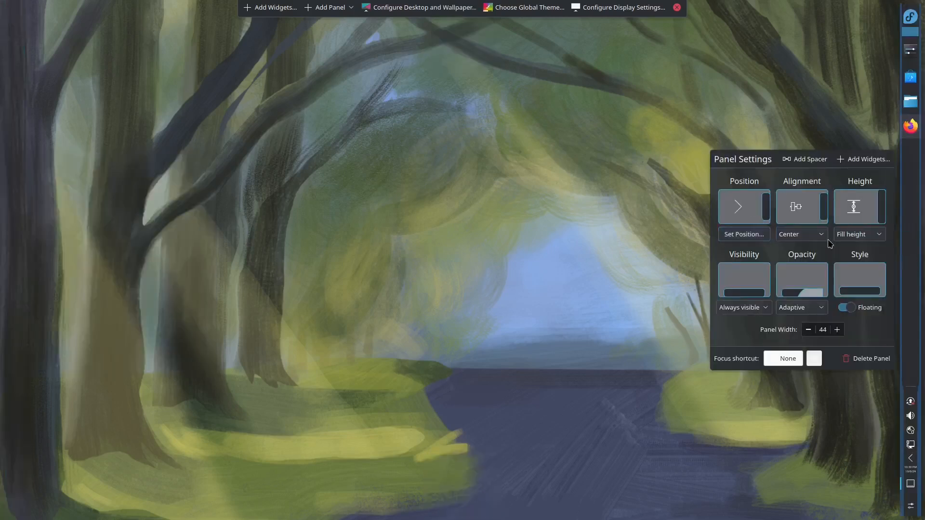
left_click(744, 206)
left_click(462, 483)
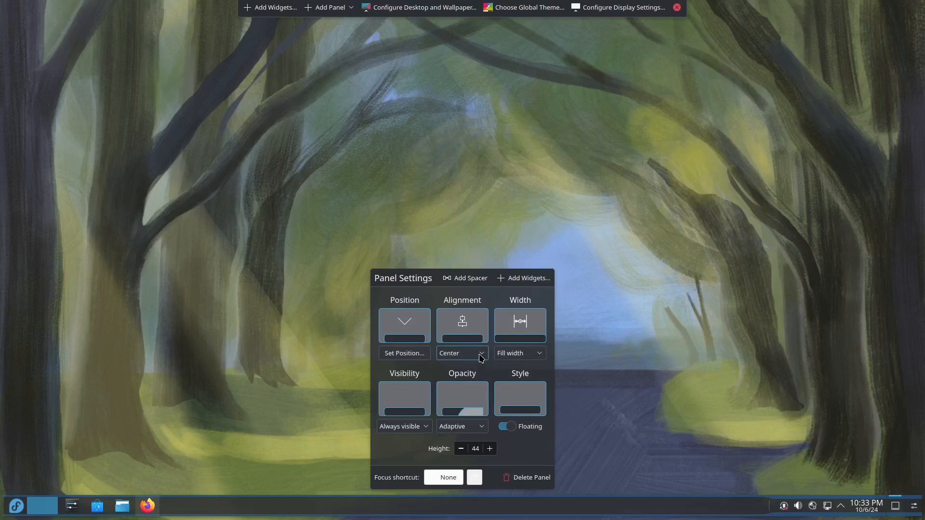
left_click(480, 356)
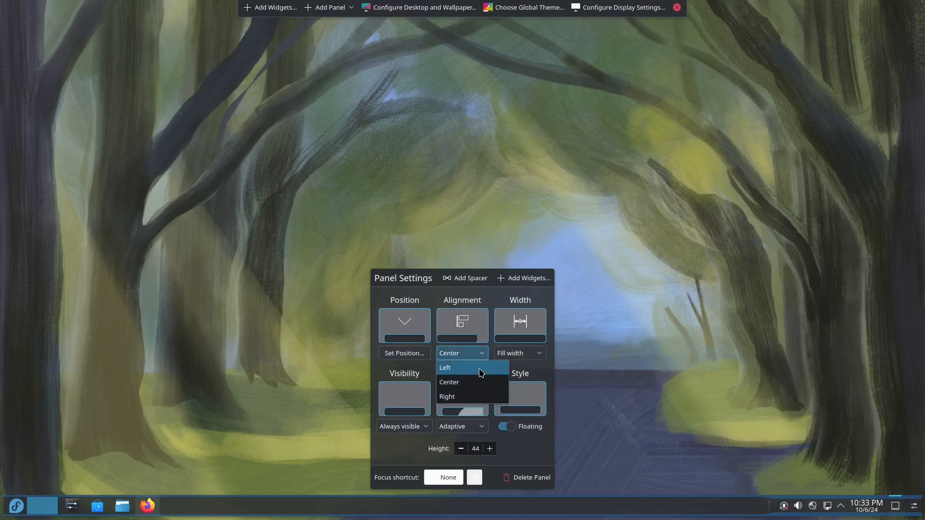
left_click(486, 370)
left_click(476, 355)
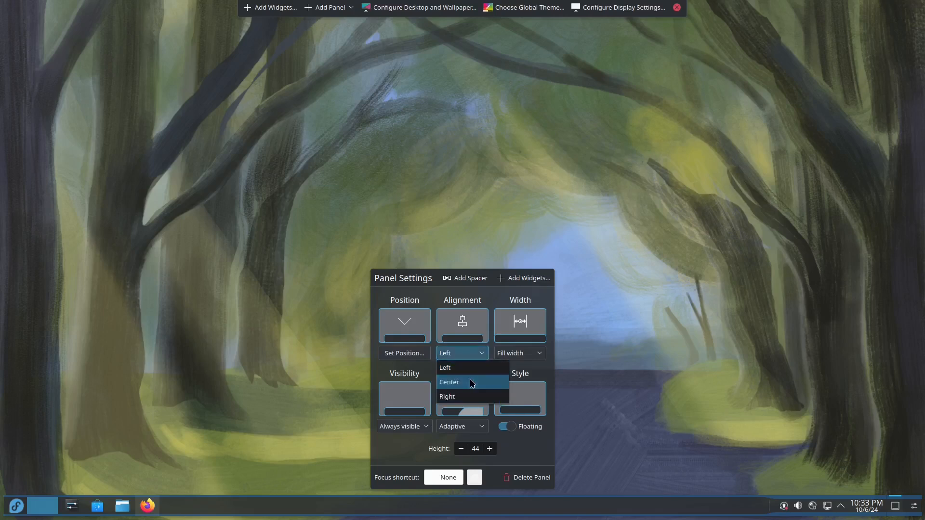
left_click(470, 382)
left_click(466, 355)
left_click(467, 396)
left_click(477, 354)
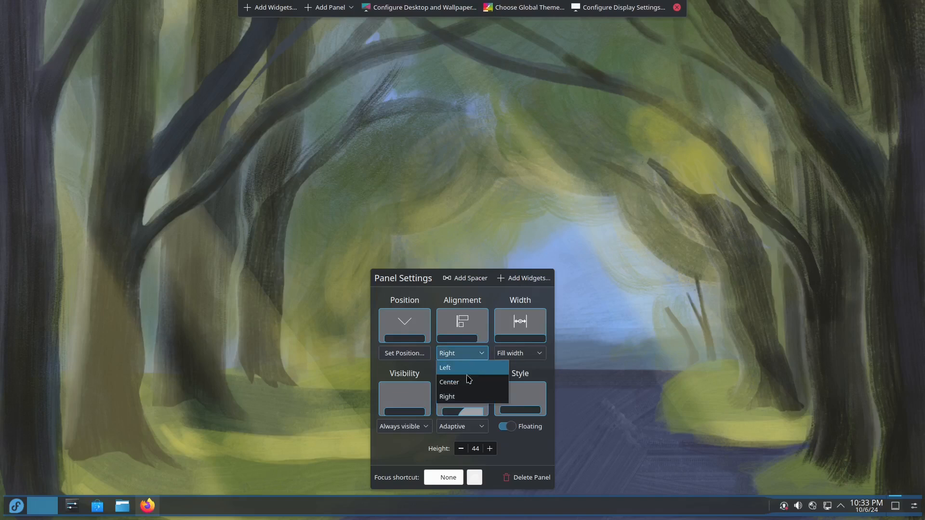
left_click(468, 382)
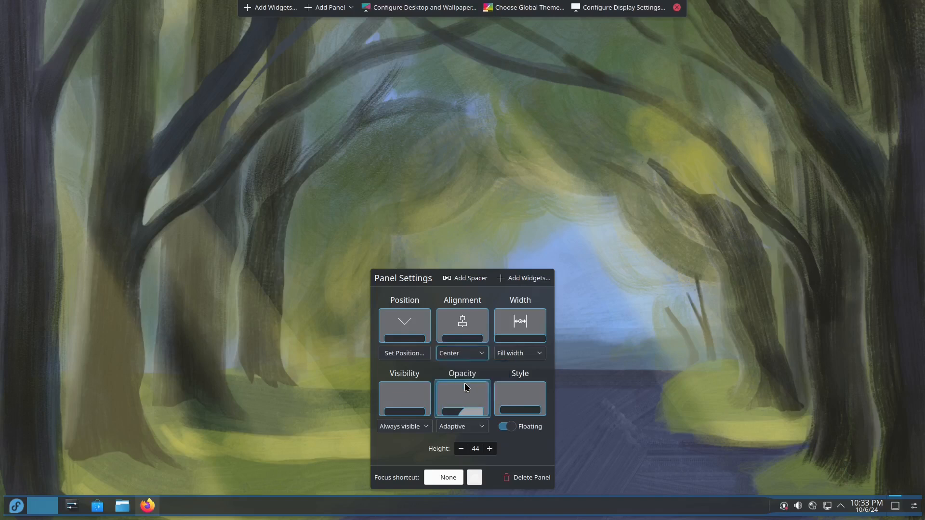
left_click(535, 353)
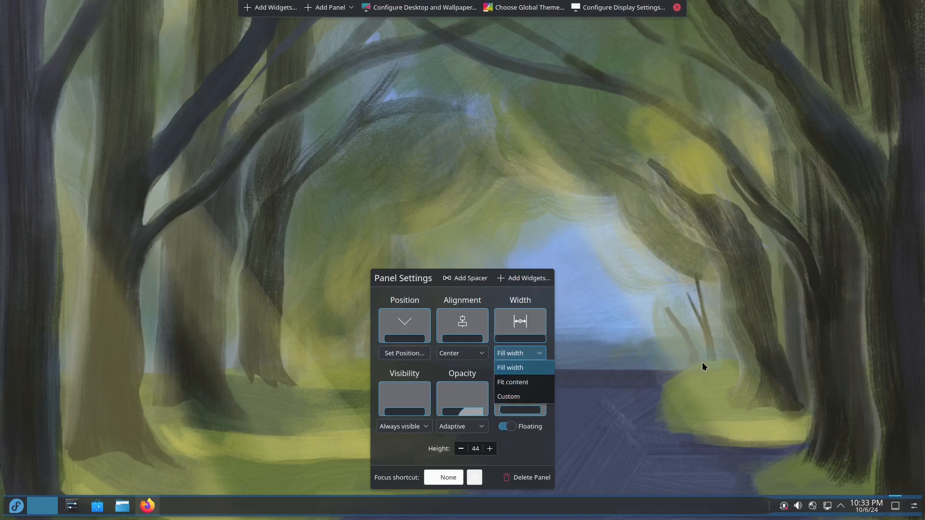
left_click(703, 376)
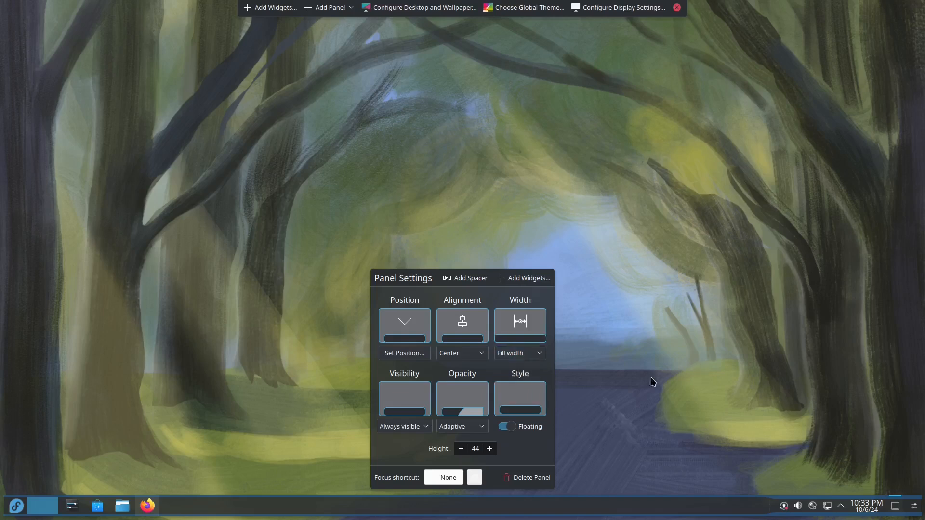
left_click(415, 407)
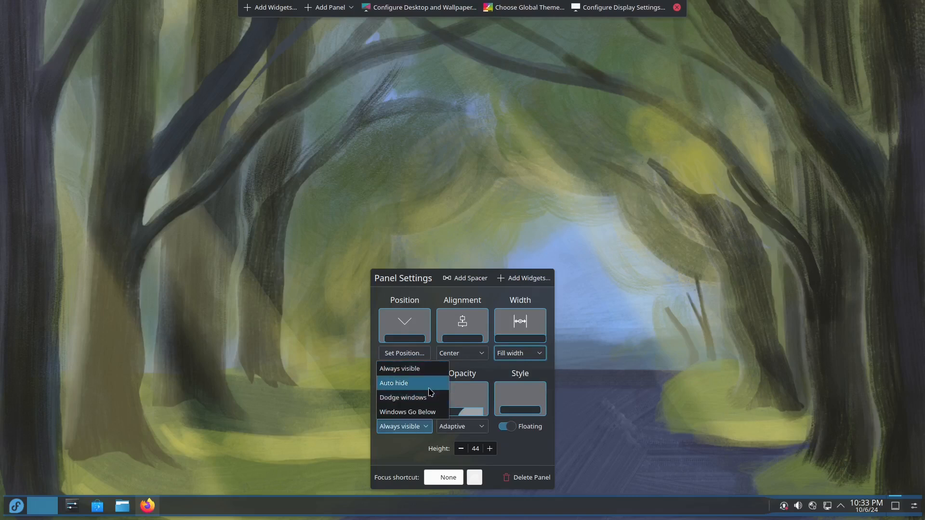
left_click(406, 453)
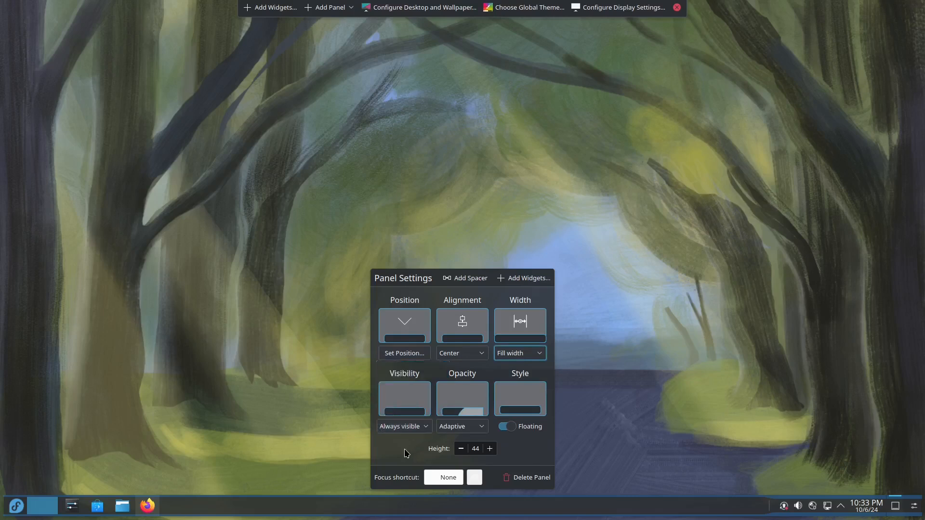
Set the panel opacity to Opaque, then to Translucent, and toggle its Floating switch
left_click(476, 428)
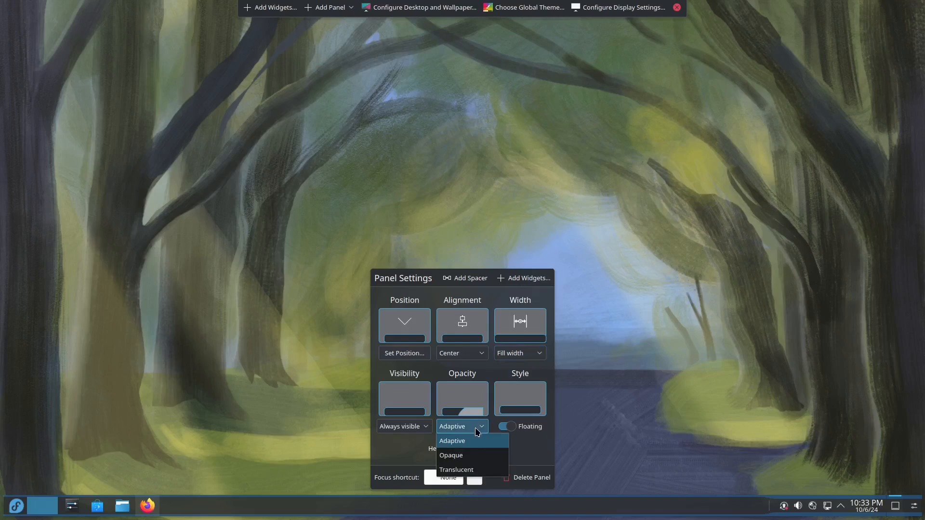
left_click(473, 455)
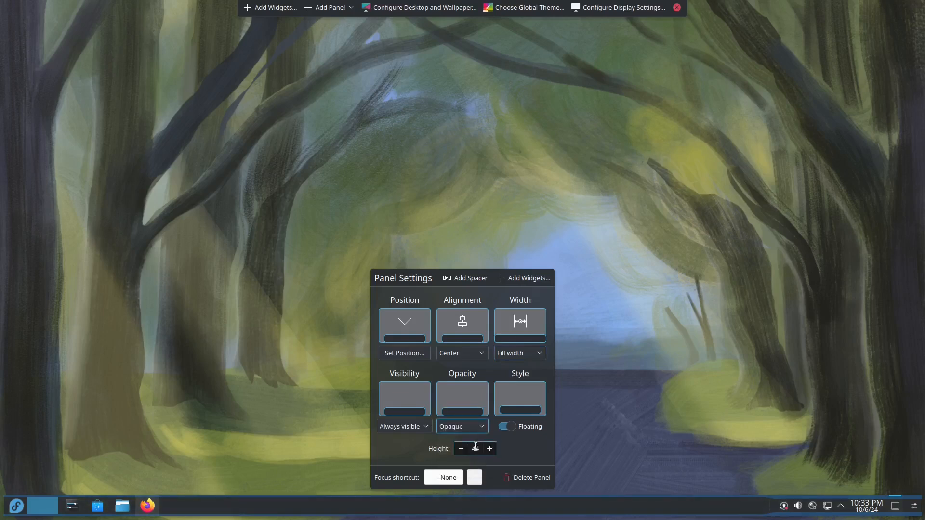
left_click(479, 427)
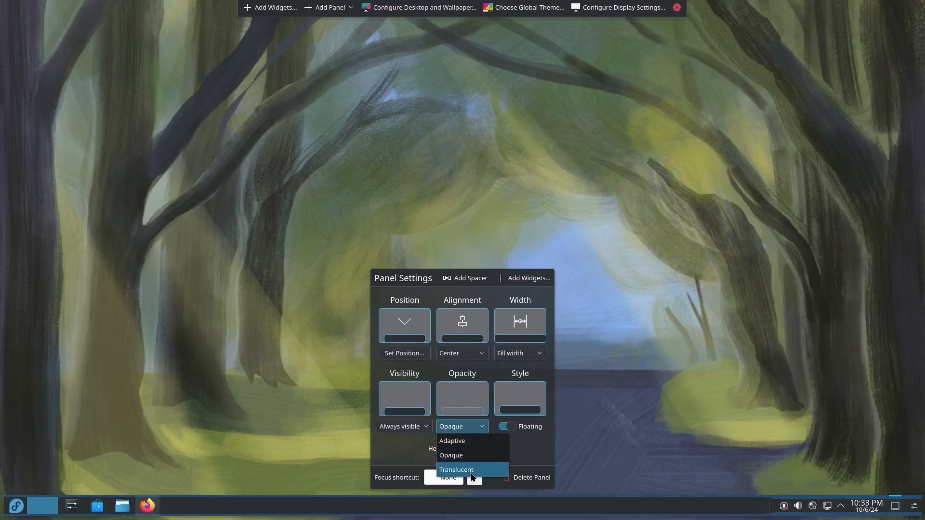
left_click(471, 475)
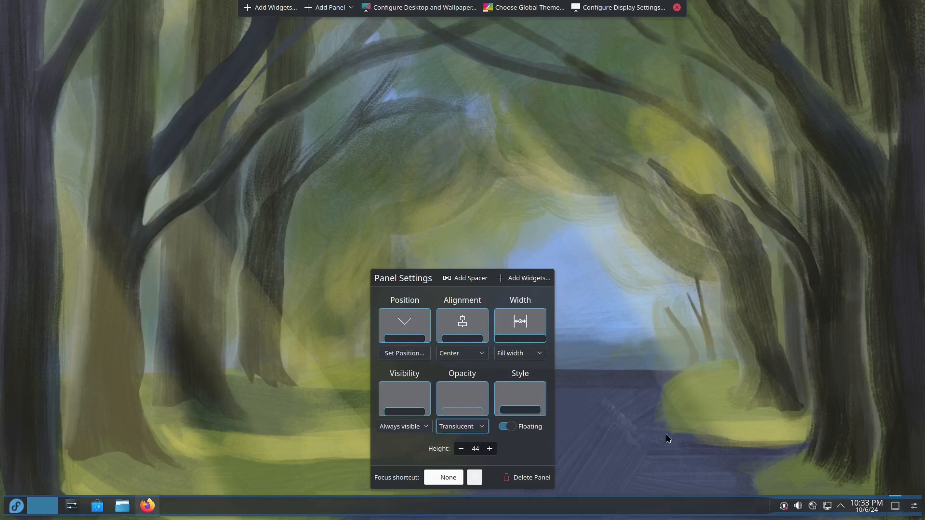
left_click(514, 427)
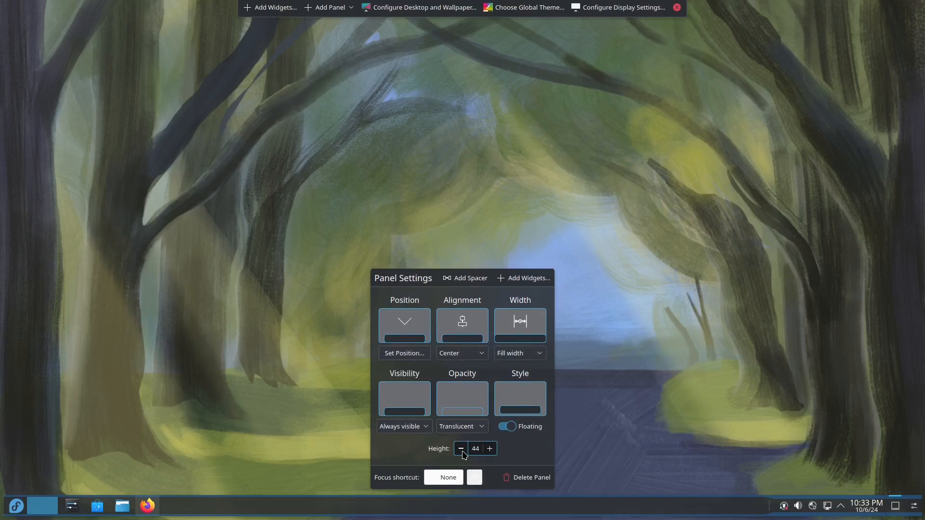
Lower the panel height to 32, then raise it back to 44
left_click(462, 452)
left_click(462, 452)
left_click(462, 452)
left_click(462, 452)
left_click(462, 452)
left_click(461, 452)
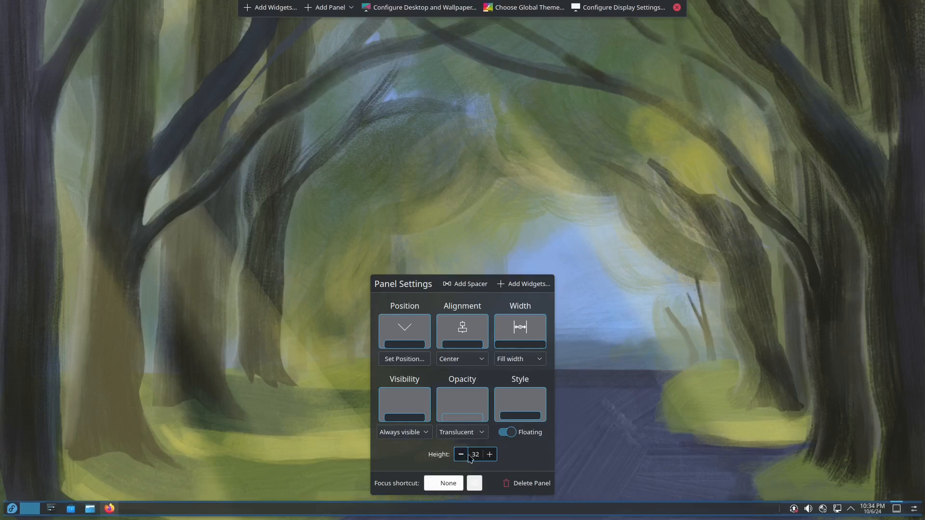
left_click(490, 456)
left_click(489, 455)
left_click(489, 455)
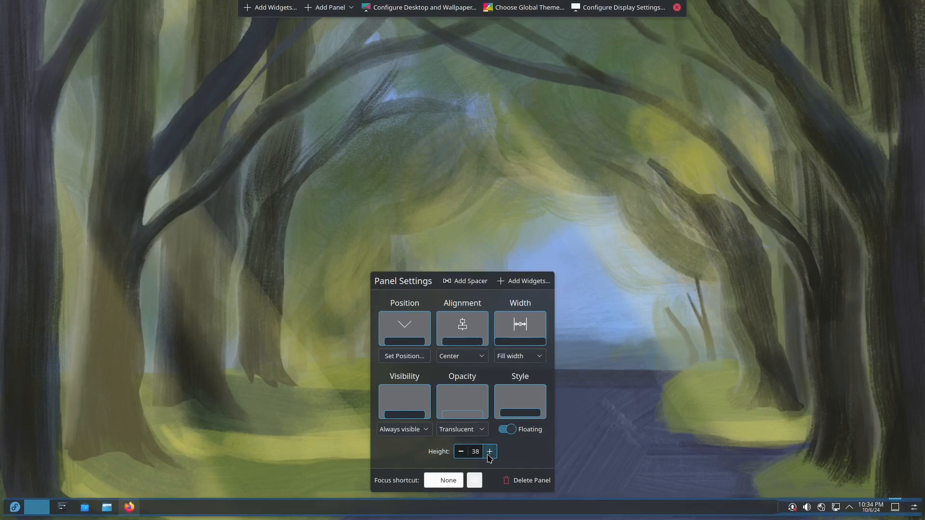
left_click(489, 455)
left_click(489, 455)
left_click(489, 455)
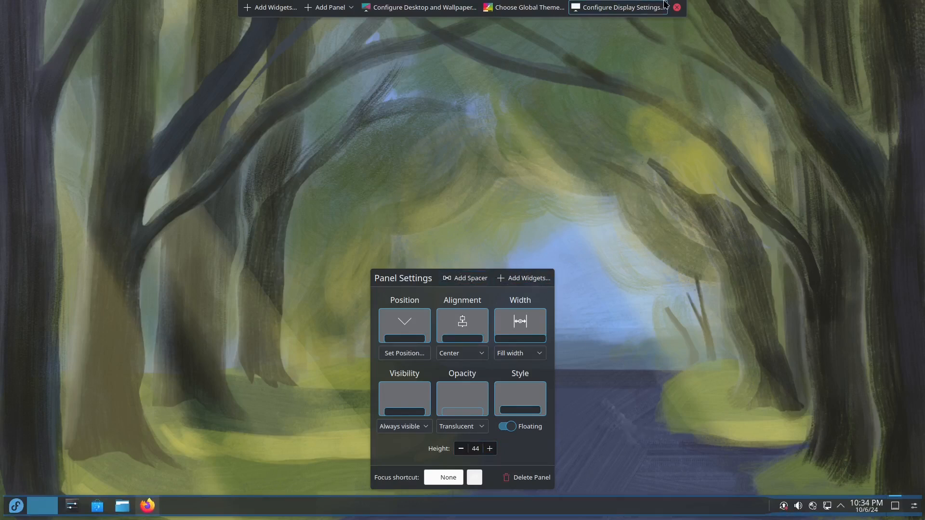
Drag an Analog Clock from the widget list onto the desktop, then bring up Get New Widgets
left_click(278, 10)
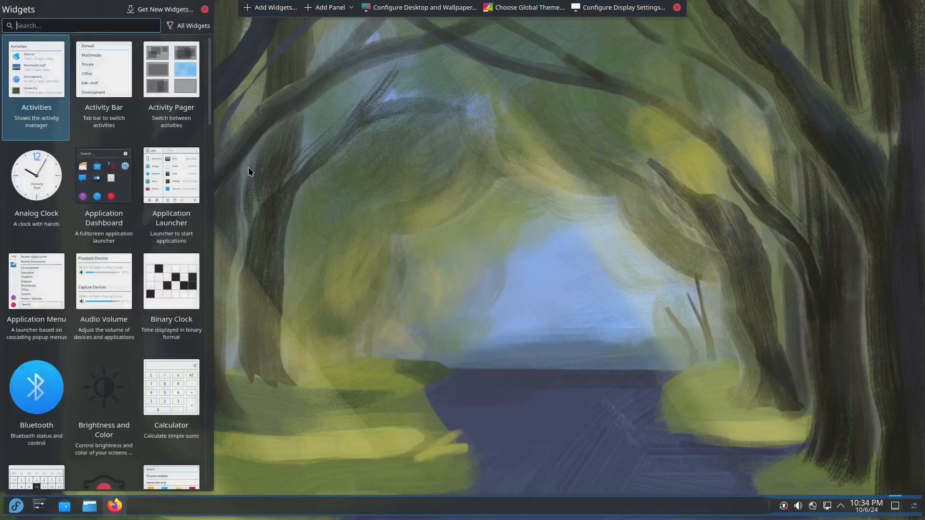
left_click_drag(40, 176, 639, 291)
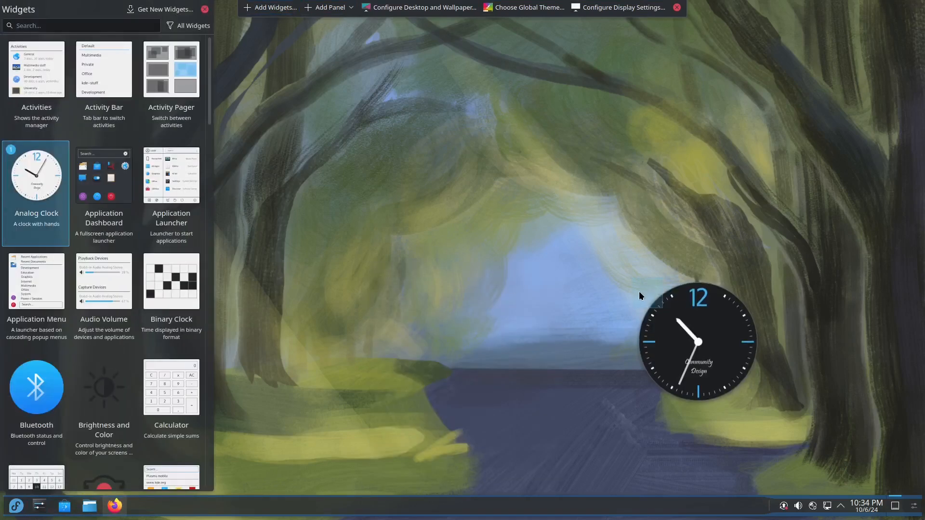
scroll(145, 328, "down", 5)
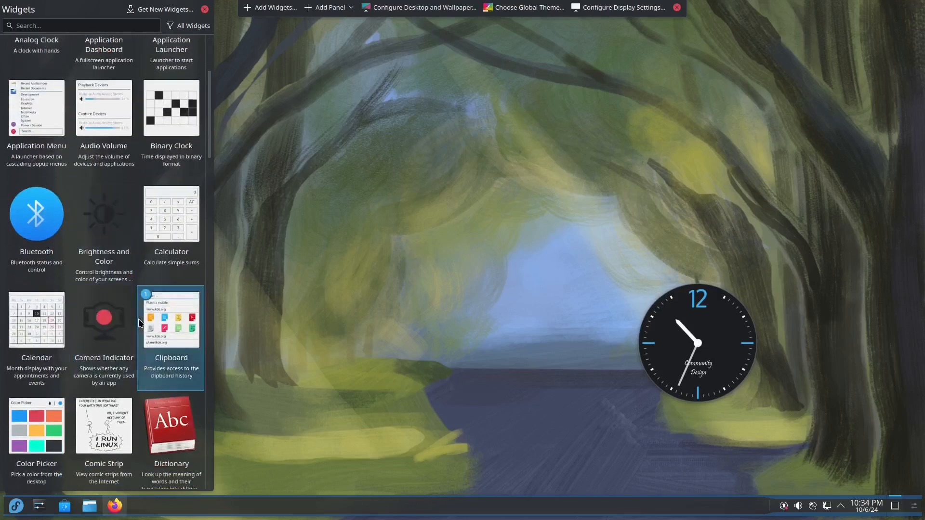
scroll(143, 331, "down", 7)
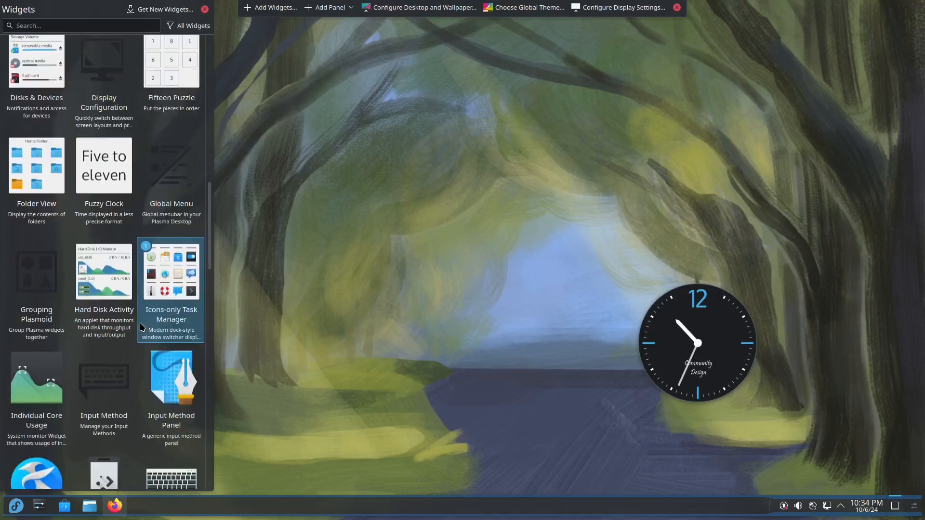
scroll(159, 308, "down", 5)
scroll(106, 145, "up", 2)
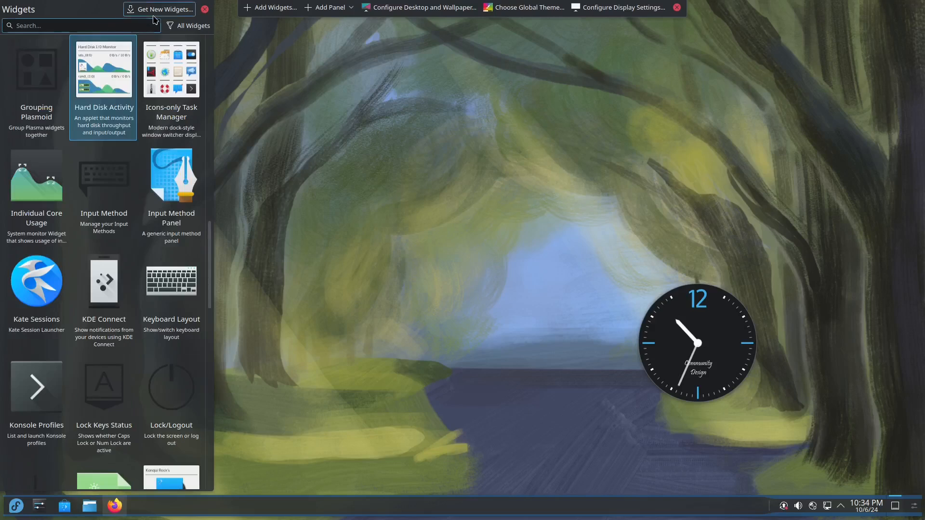
left_click(155, 13)
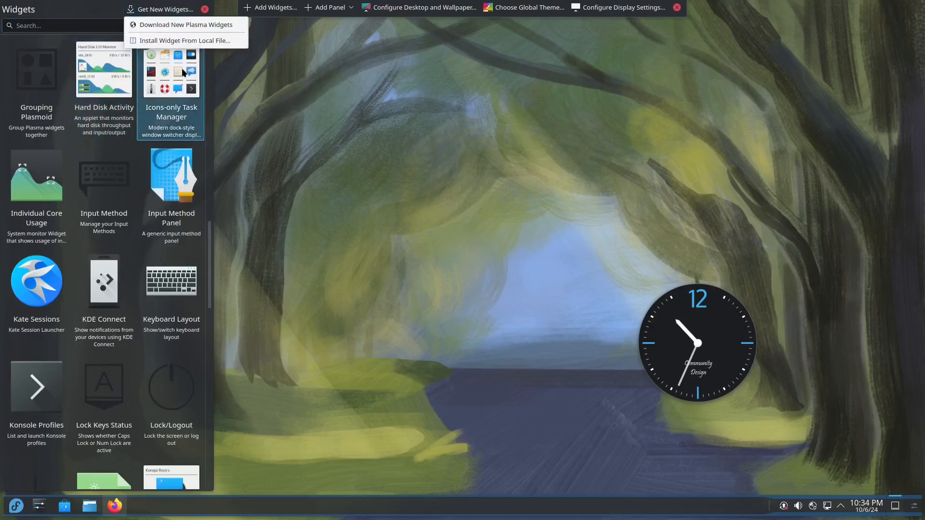
Browse the online Plasma widgets and search the catalogue for 'cl'
left_click(224, 25)
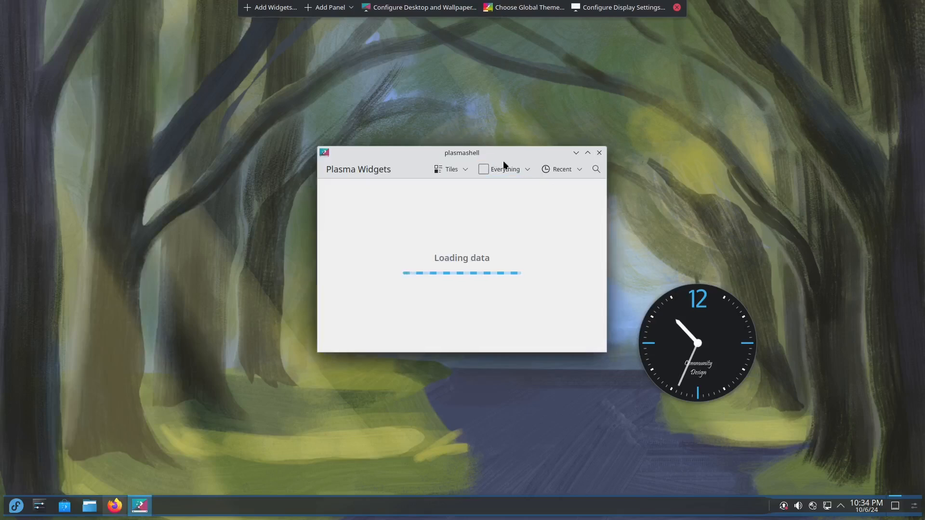
left_click(596, 169)
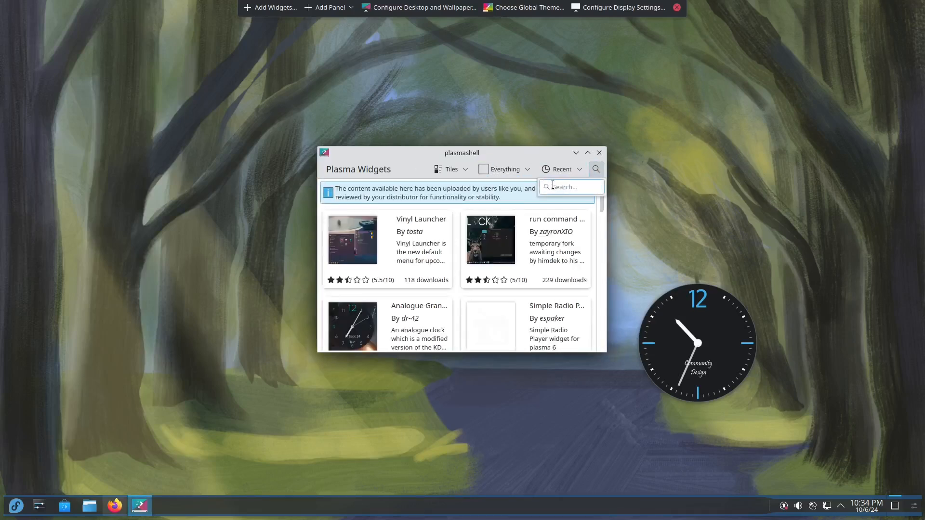
type("clock")
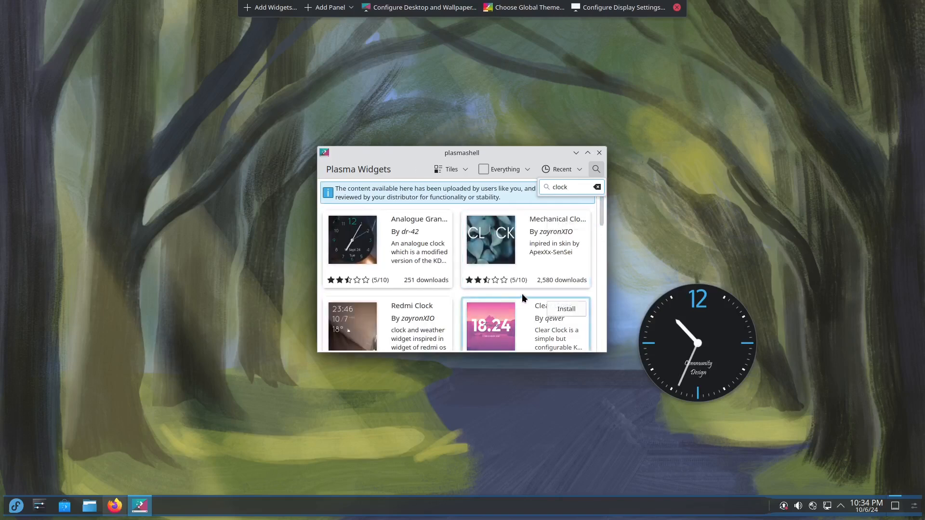
scroll(522, 293, "down", 3)
scroll(526, 292, "down", 6)
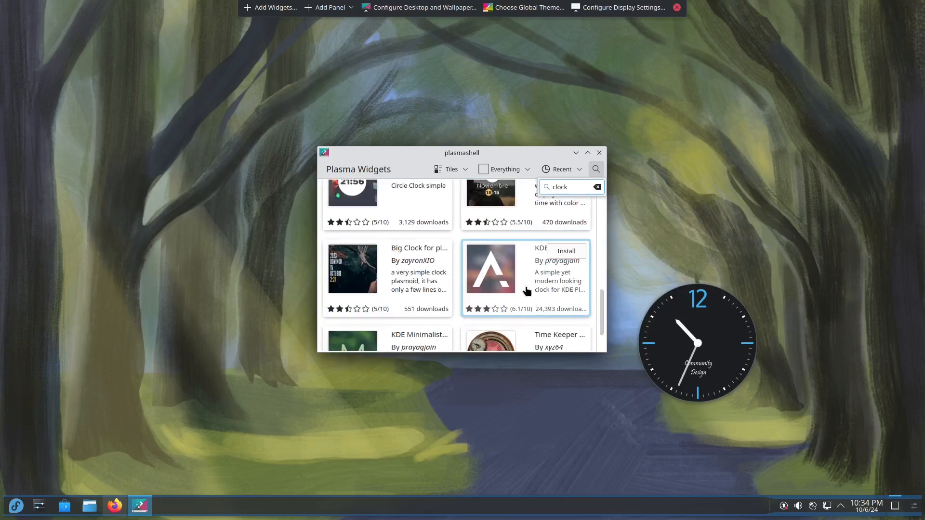
scroll(527, 292, "down", 1)
scroll(530, 301, "up", 4)
scroll(532, 305, "up", 2)
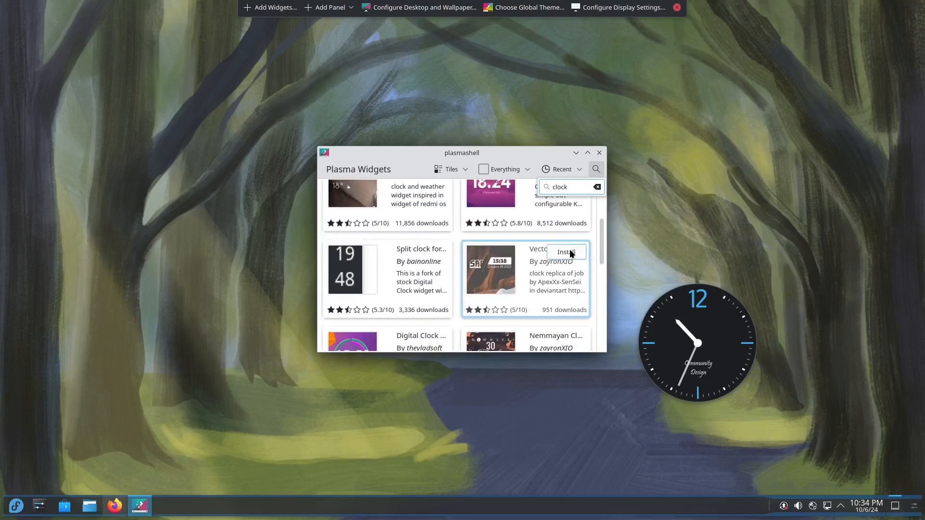
Install the Vector Clock and Clear Clock widgets, then close the download window
left_click(570, 251)
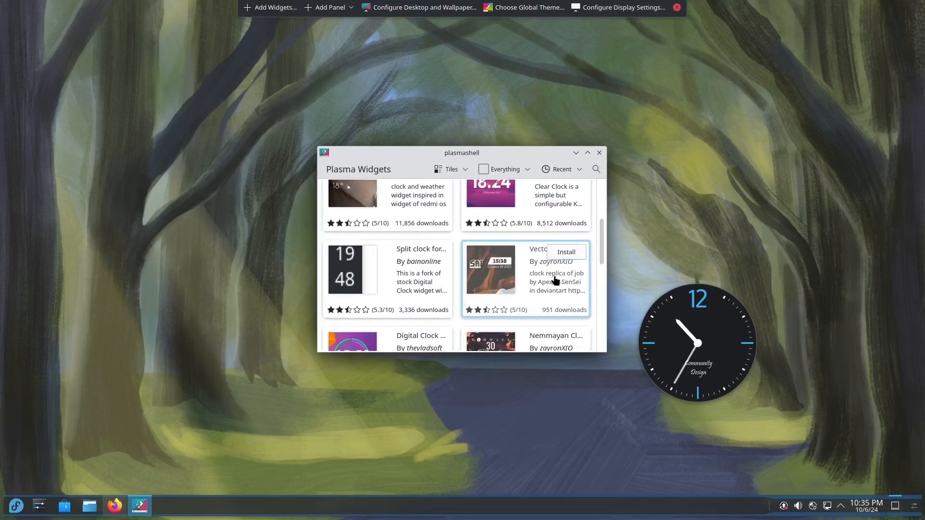
scroll(562, 275, "up", 2)
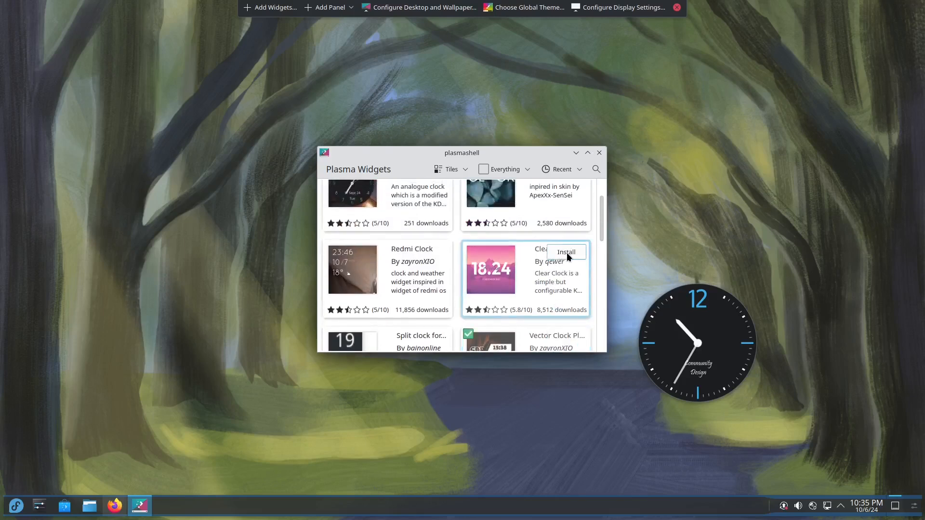
left_click(572, 258)
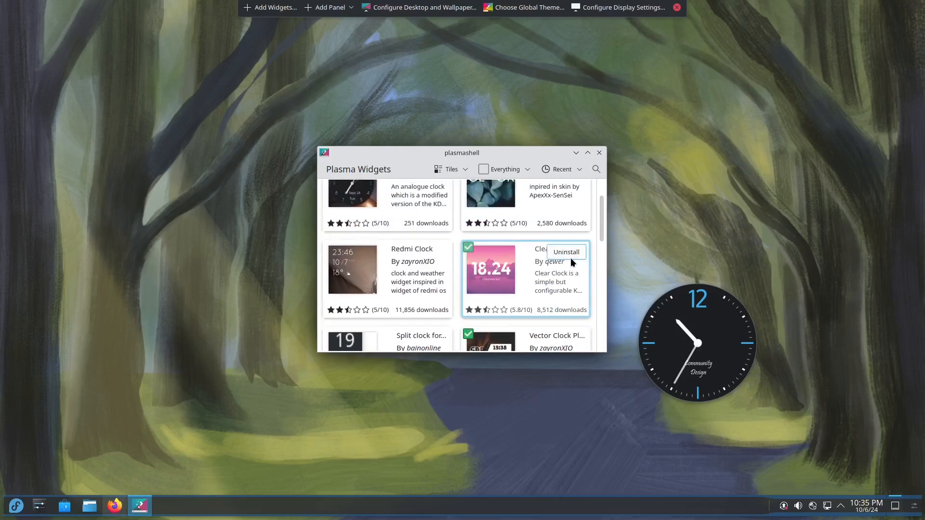
left_click(597, 153)
Search the widget list for 'cloc' and add vector clock and ClearClock to the desktop
left_click(257, 8)
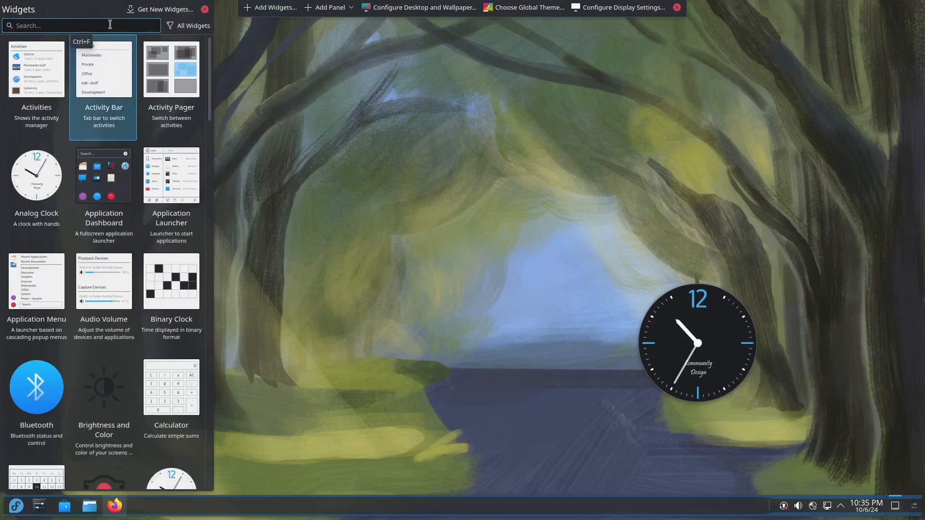
type("clock")
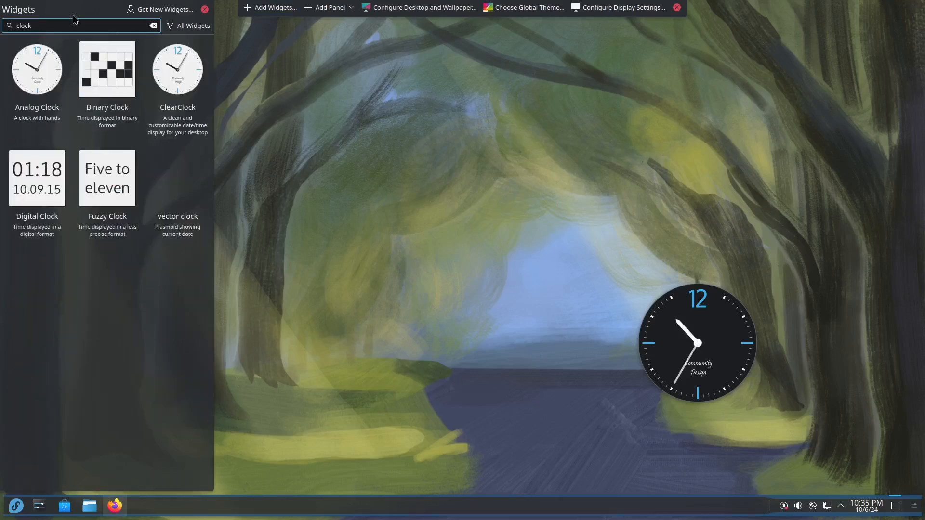
double_click(177, 202)
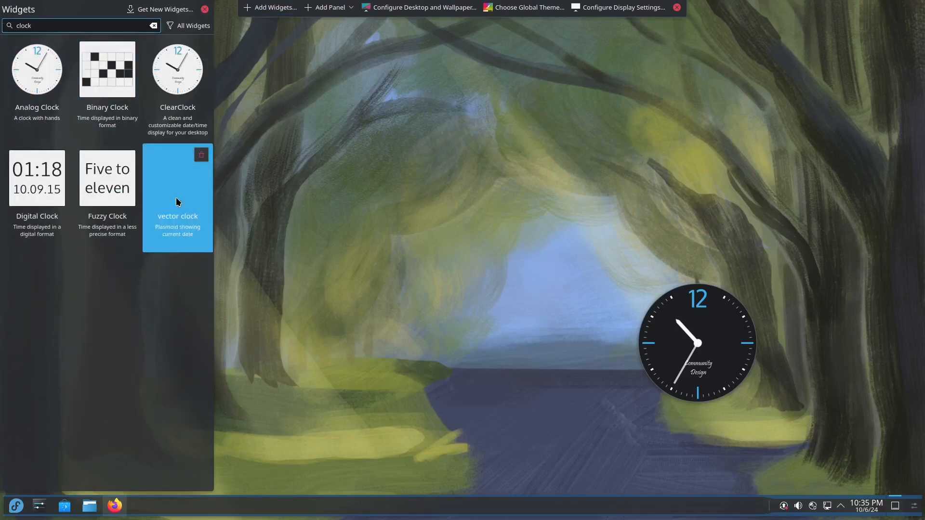
double_click(185, 102)
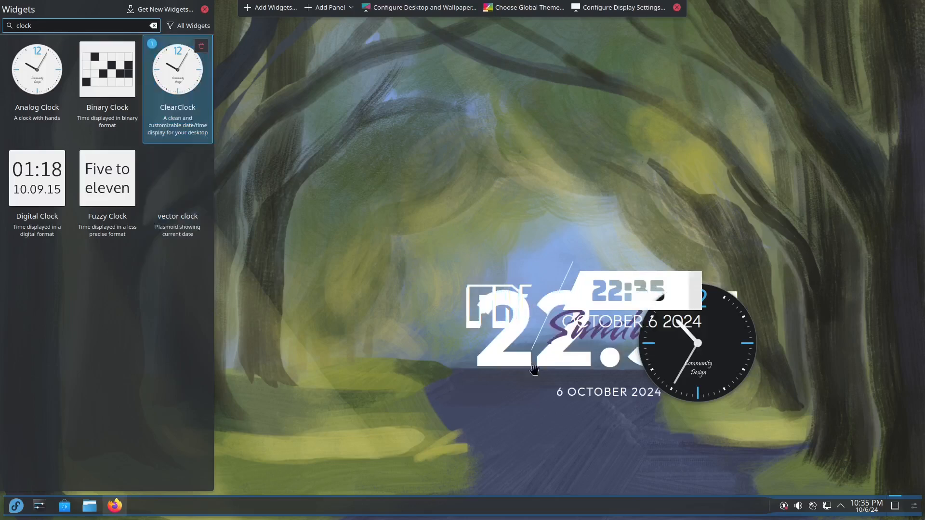
Place ClearClock at the top, vector clock left of centre, nudge the analog clock, then clear the search
left_click_drag(523, 344, 404, 164)
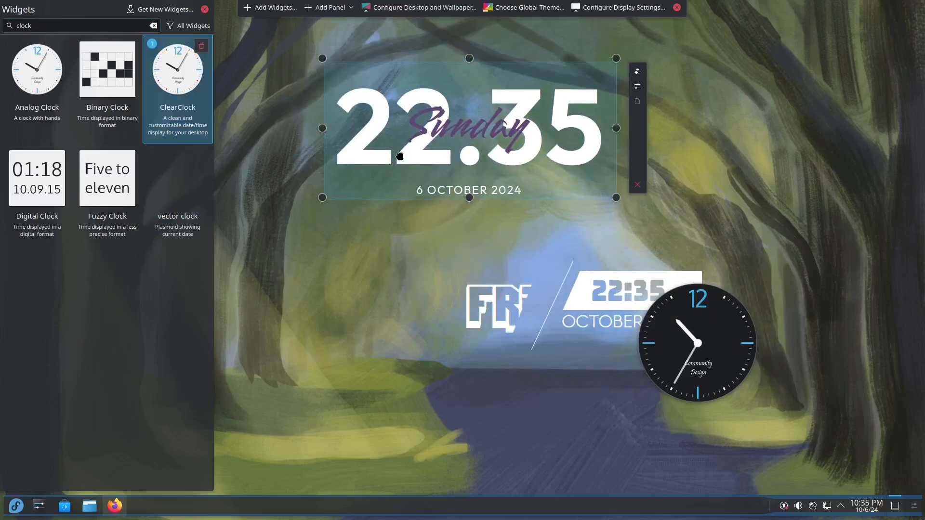
left_click_drag(528, 331, 356, 366)
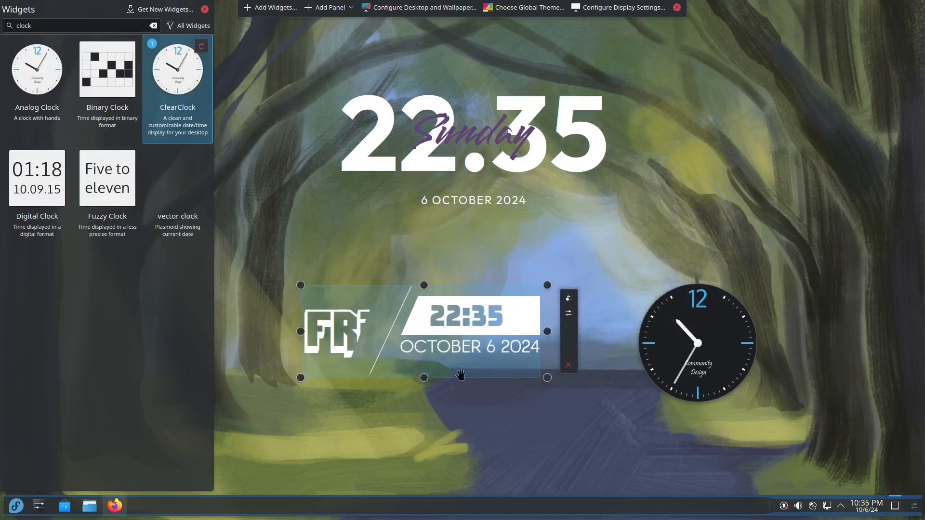
left_click_drag(697, 343, 690, 312)
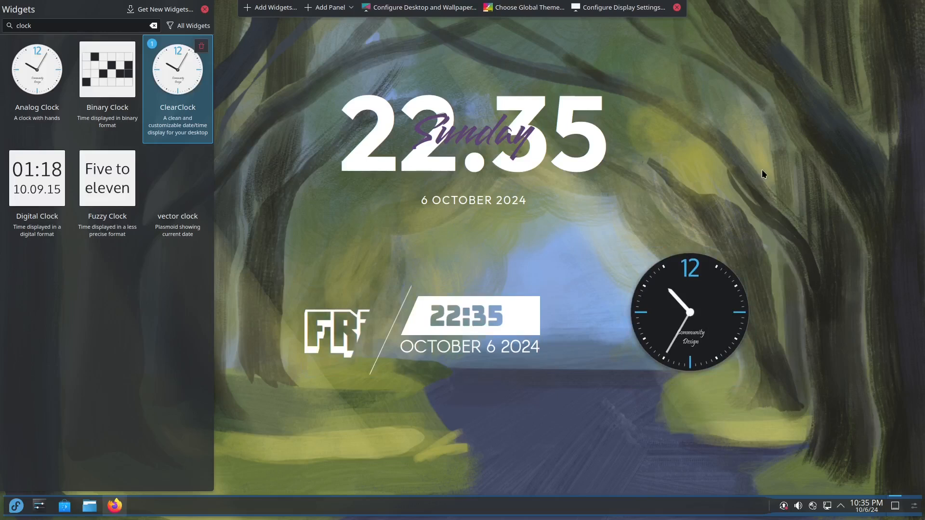
left_click(154, 26)
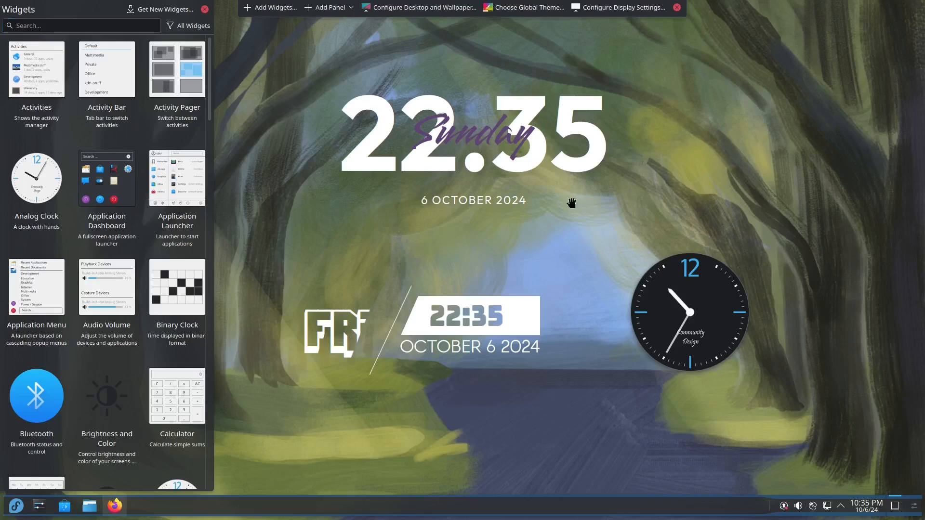
Remove the vector clock, Analog Clock and ClearClock widgets from the desktop
mouse_move(561, 328)
left_click(569, 365)
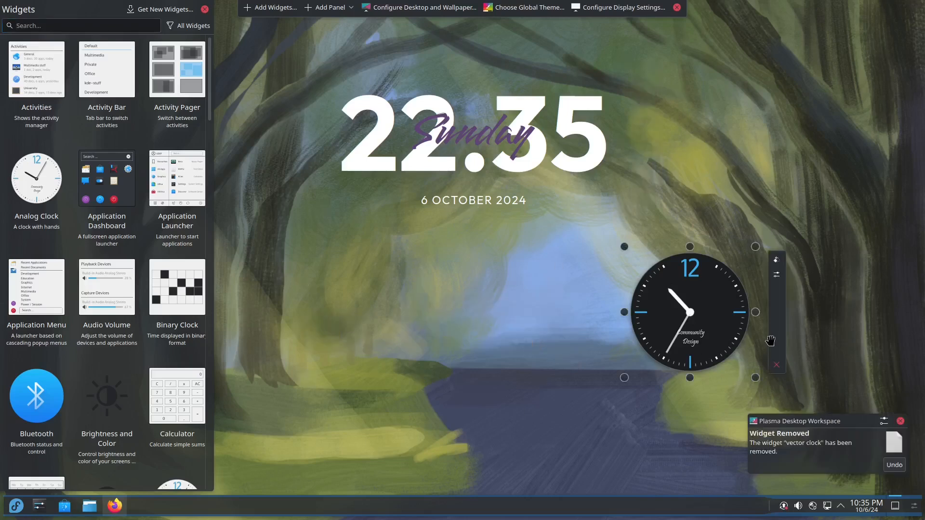
left_click(776, 366)
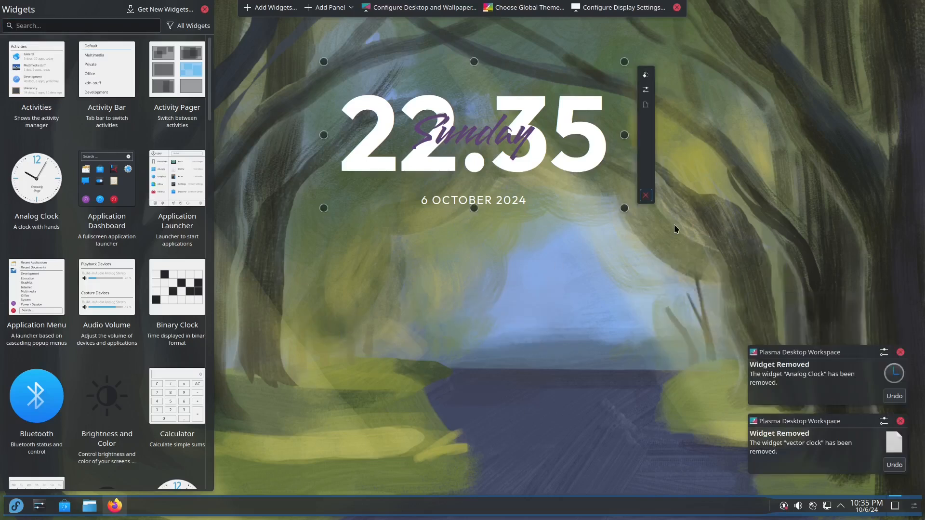
left_click(646, 195)
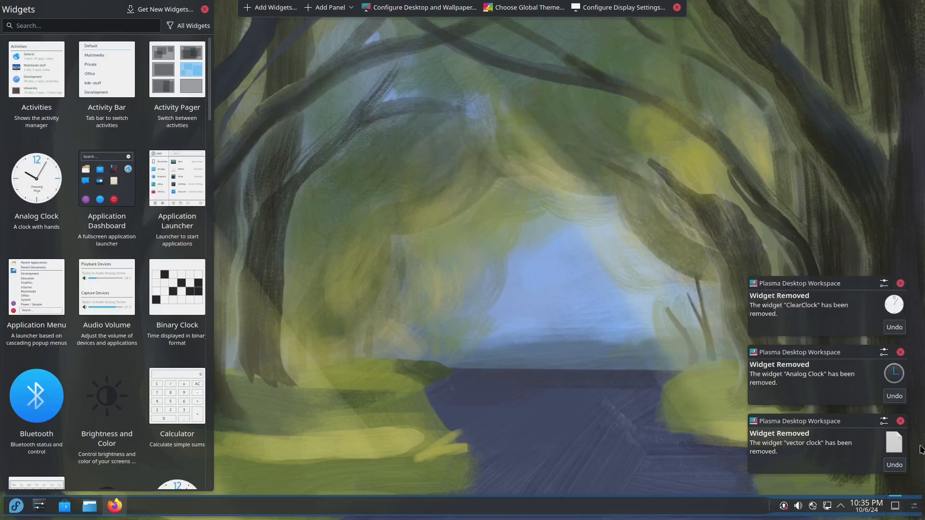
Dismiss the three removal notices, exit desktop edit mode and close the widgets panel
left_click(901, 421)
left_click(900, 421)
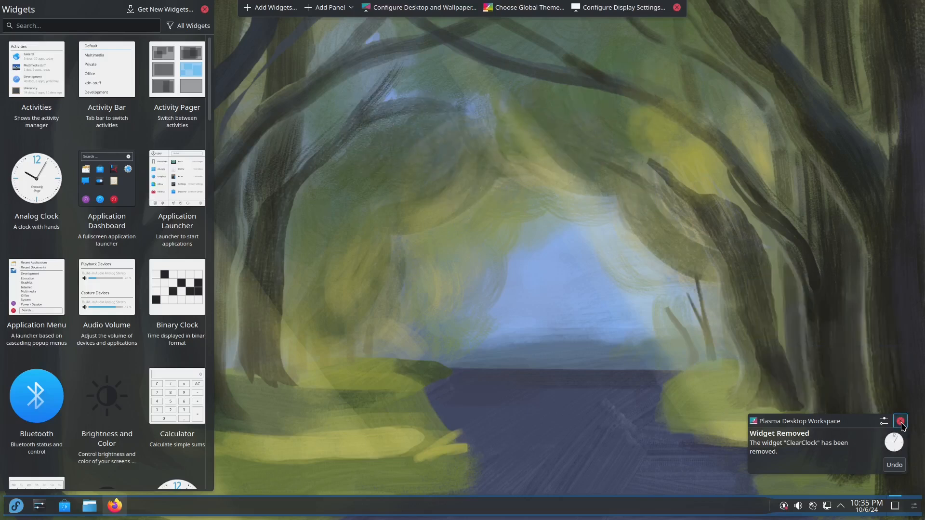
left_click(900, 421)
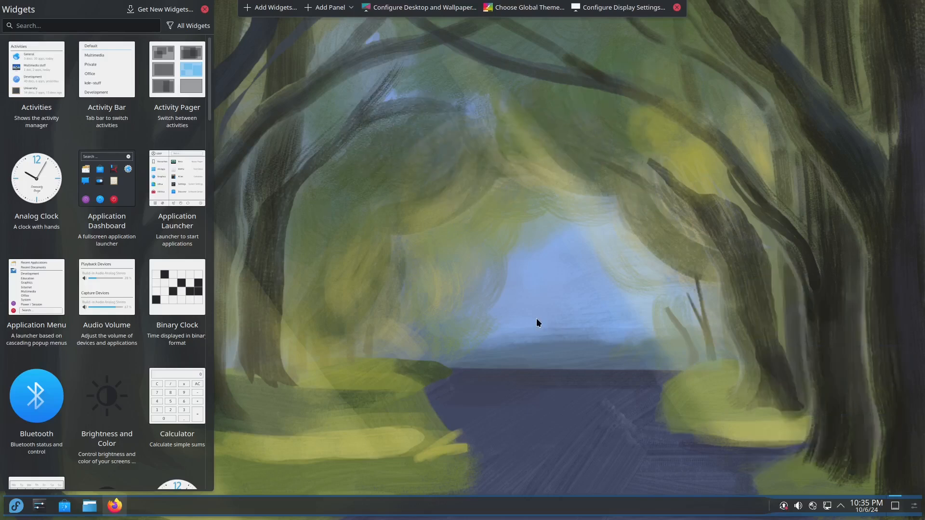
left_click(676, 9)
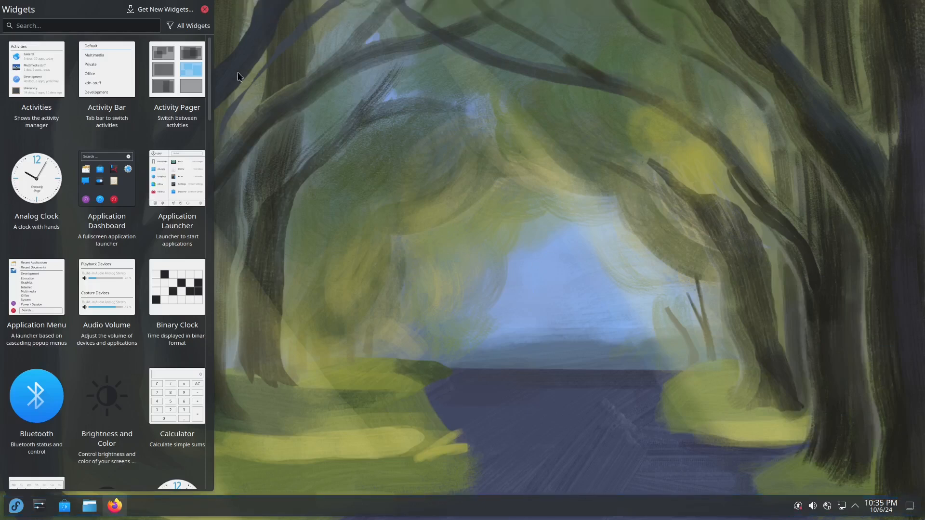
left_click(204, 9)
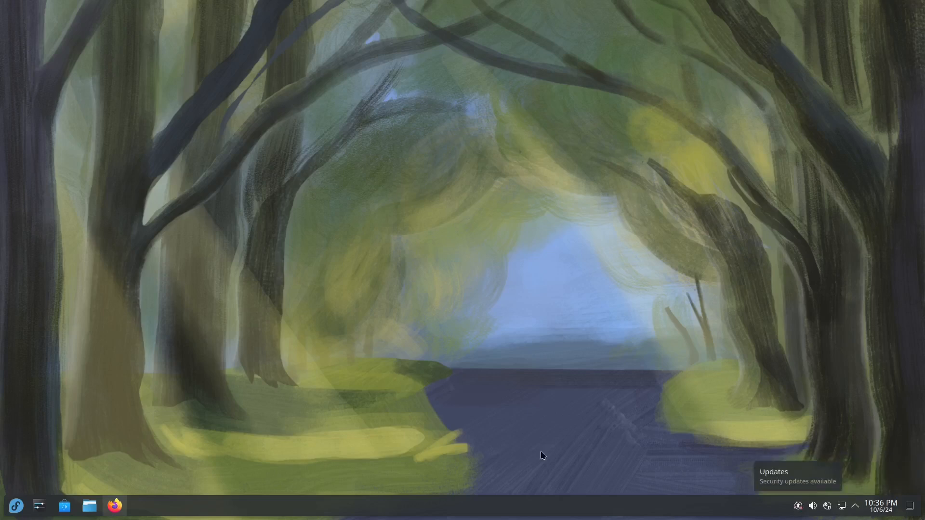
Open Configure Desktop and Wallpaper, move the window upper-left, make it taller, and scroll the images
right_click(421, 275)
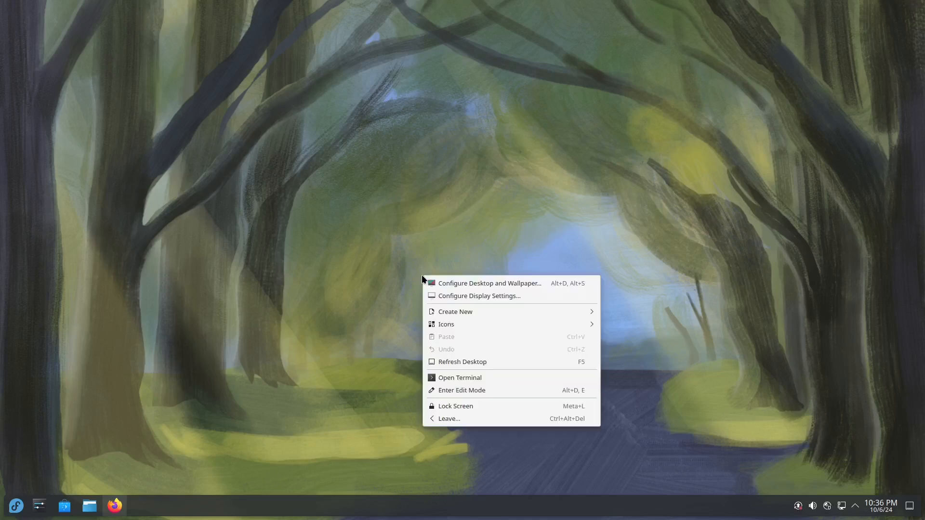
left_click(543, 283)
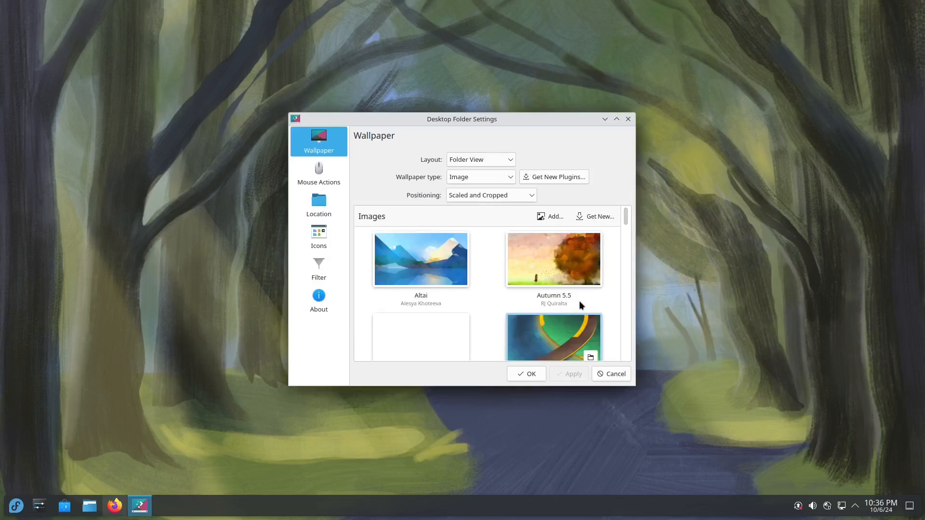
left_click_drag(554, 126, 322, 59)
left_click_drag(221, 317, 221, 455)
scroll(246, 343, "down", 7)
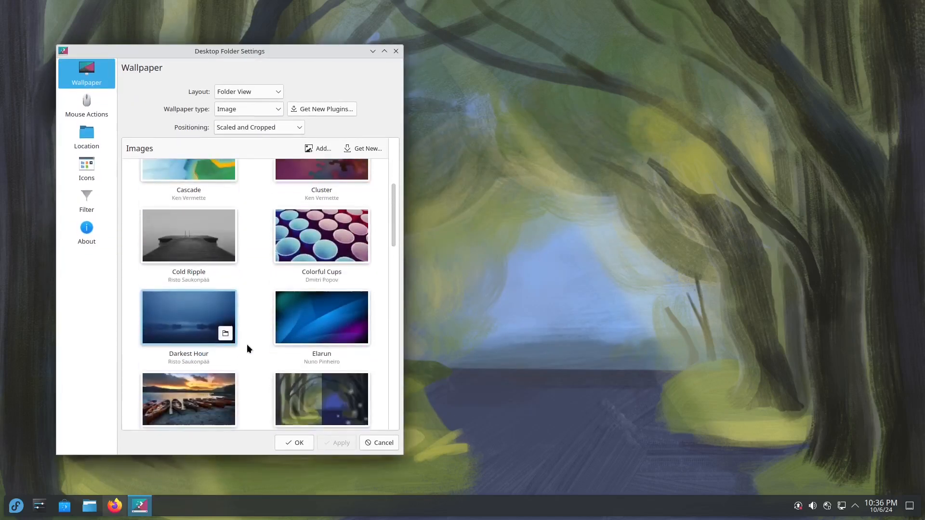
scroll(245, 348, "down", 10)
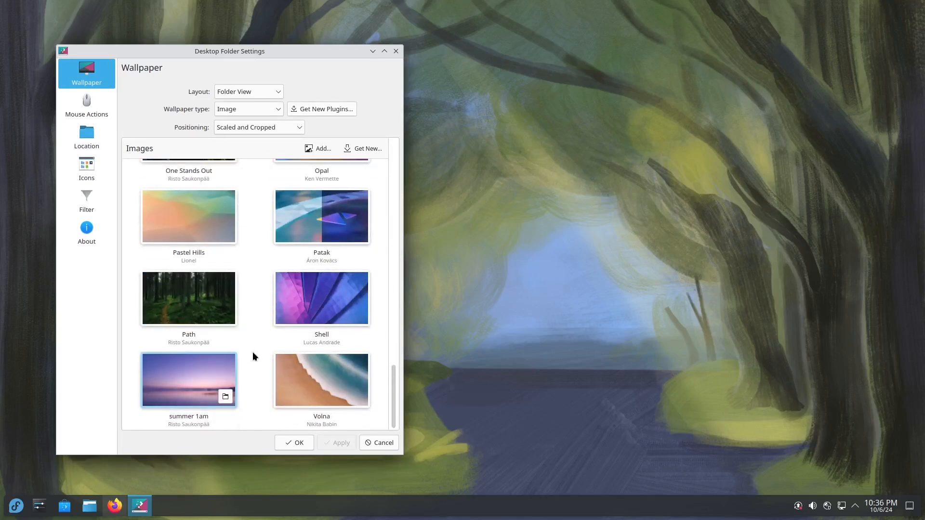
Search Get New Wallpapers for 'space', dismiss the error, and reopen the download window
left_click(368, 149)
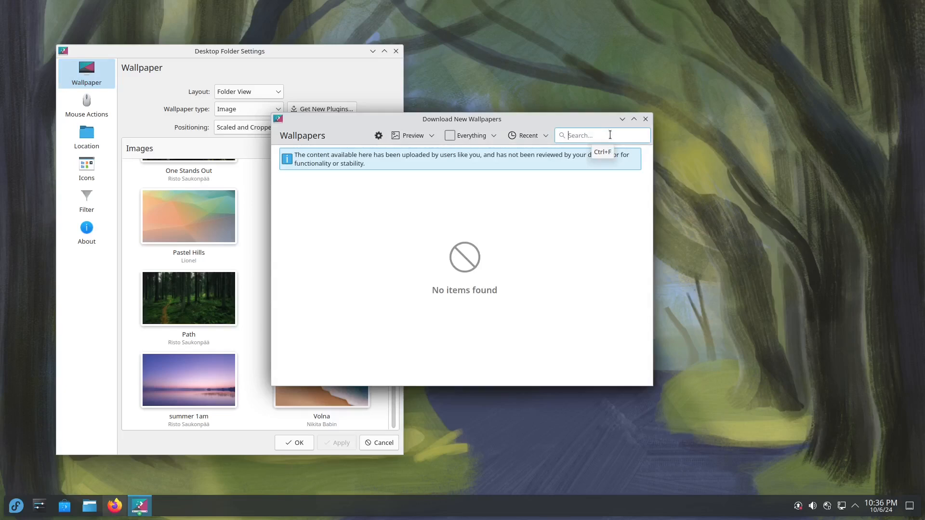
type("space")
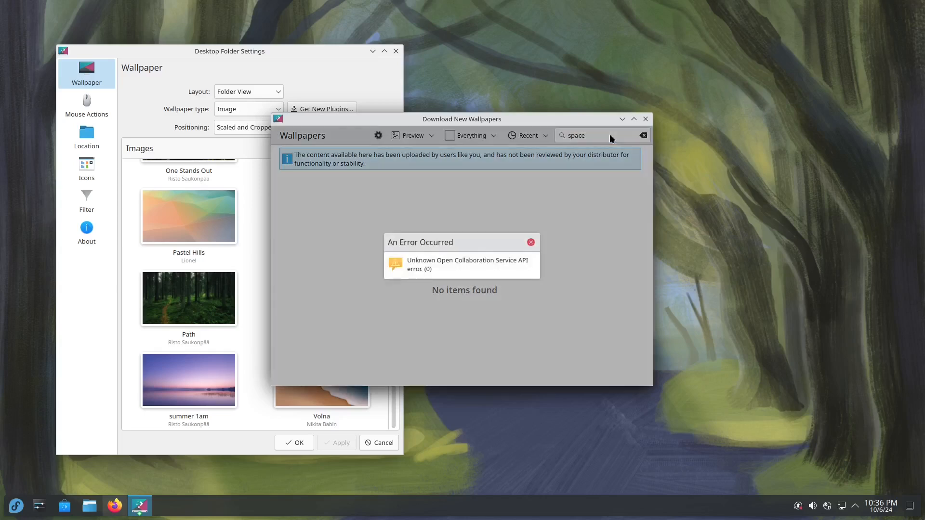
left_click(531, 242)
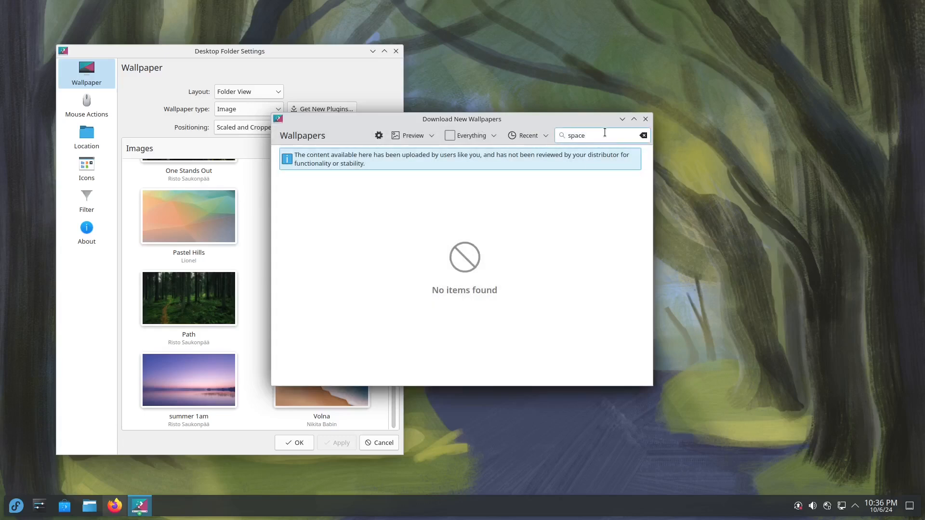
left_click(645, 120)
left_click(362, 148)
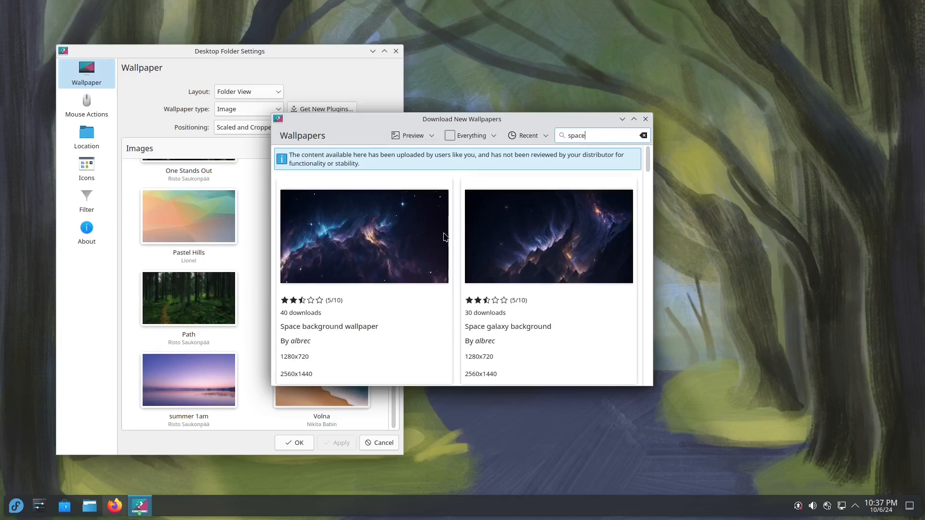
Find the Space galaxy wallpaper in the list and install its 02.jpeg version
mouse_move(438, 258)
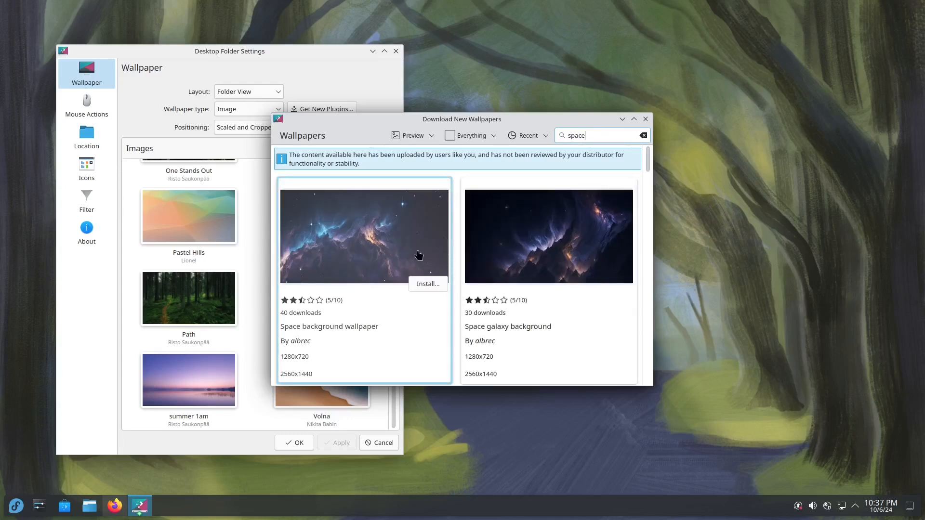
scroll(418, 255, "down", 3)
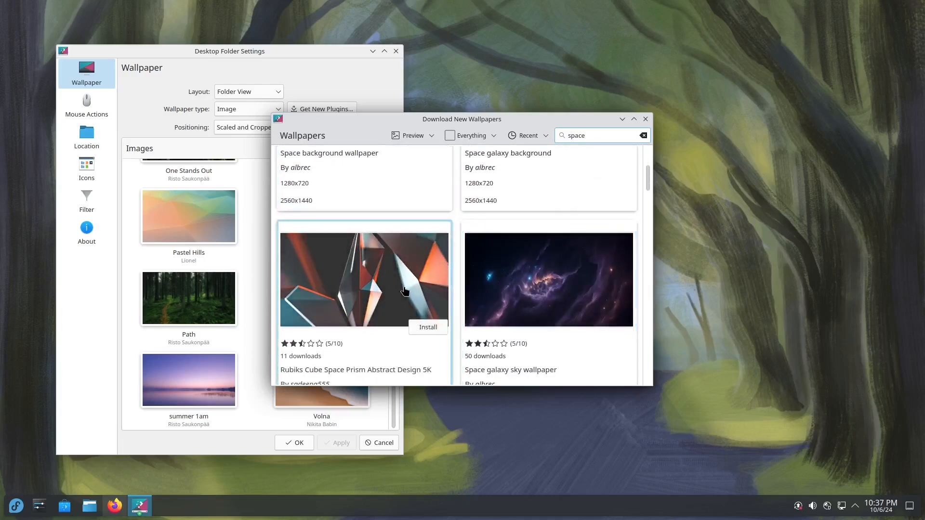
scroll(544, 297, "down", 4)
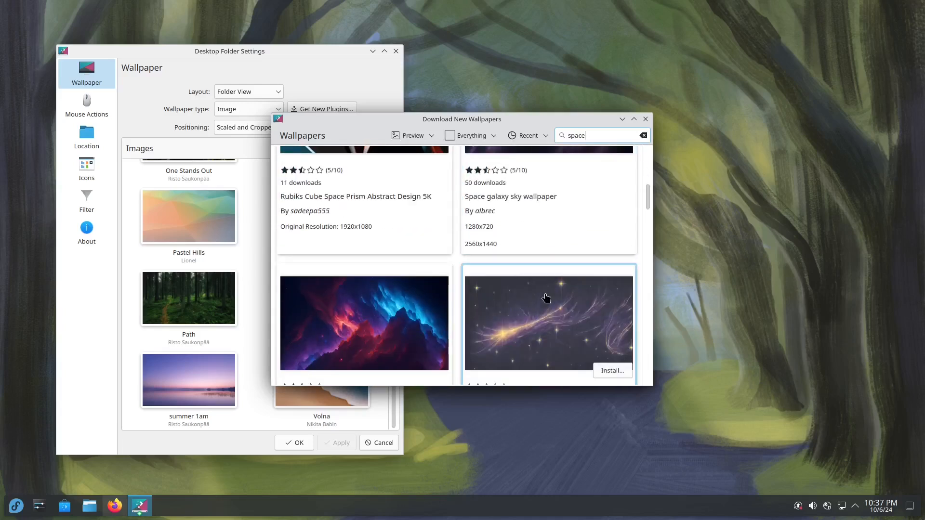
scroll(544, 296, "down", 1)
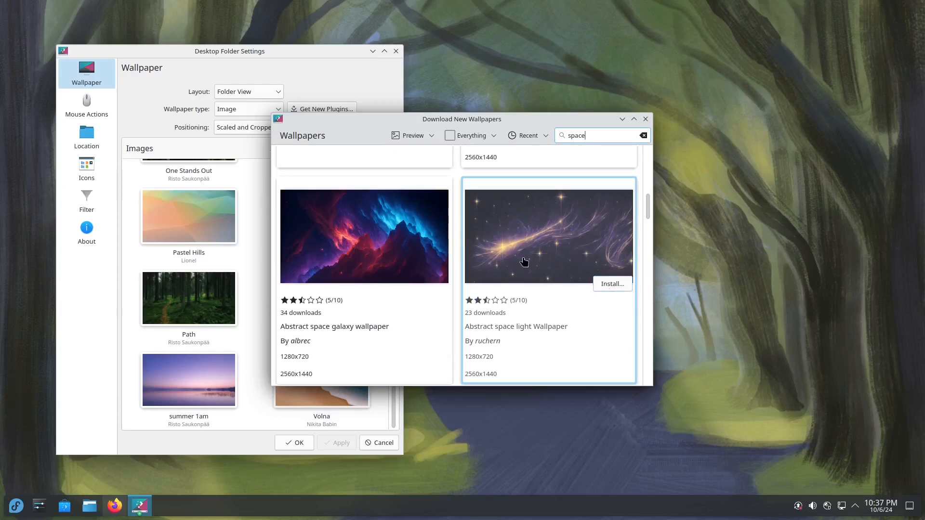
scroll(524, 262, "down", 3)
scroll(414, 304, "down", 2)
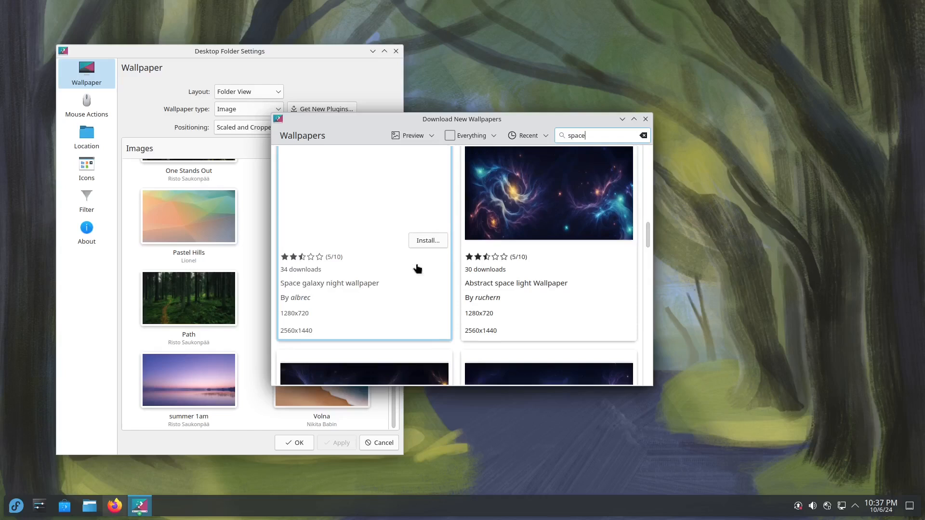
scroll(572, 314, "down", 4)
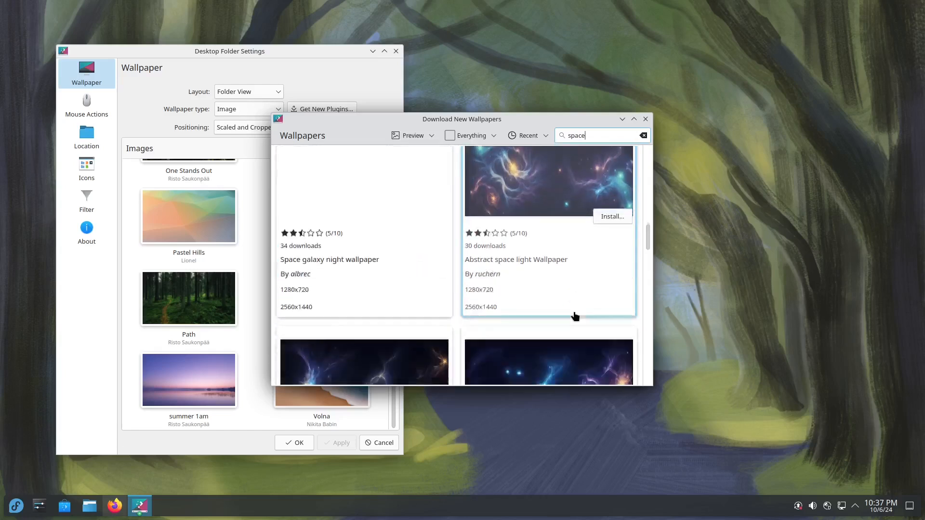
scroll(569, 310, "down", 6)
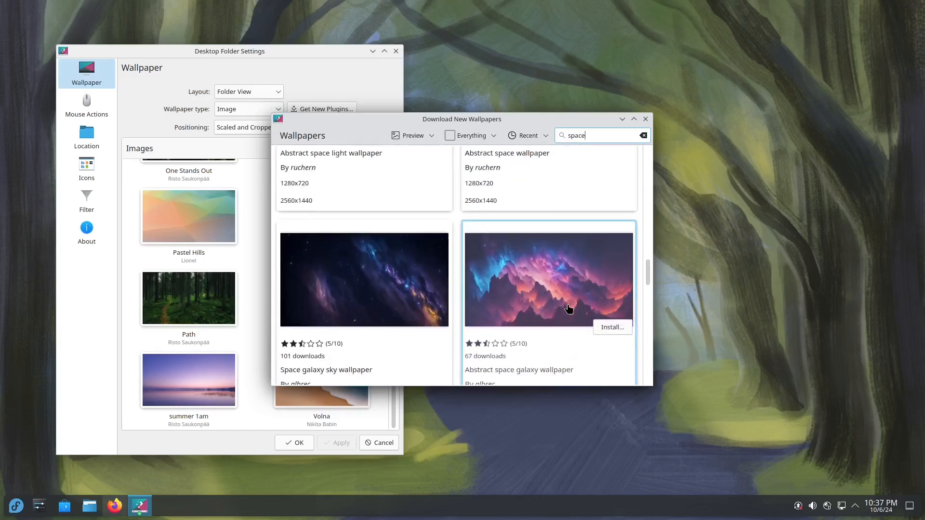
scroll(569, 309, "down", 2)
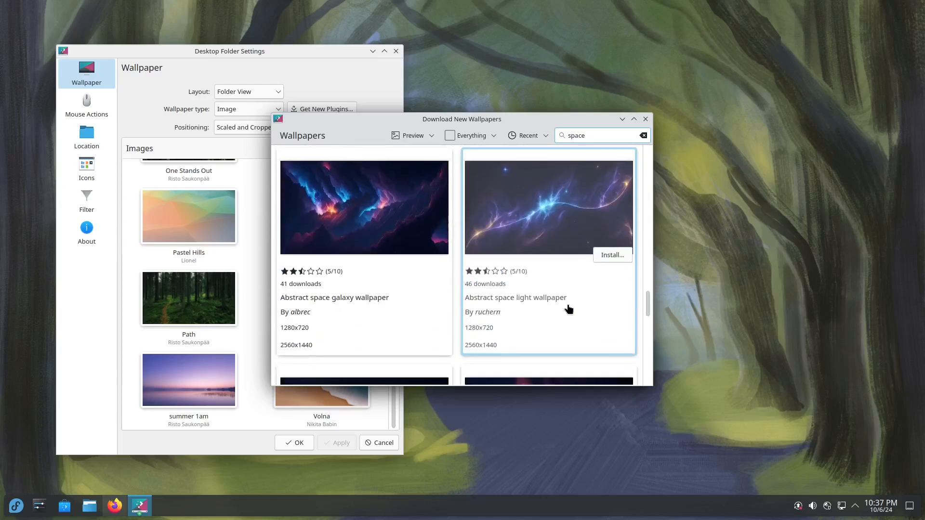
scroll(555, 329, "down", 5)
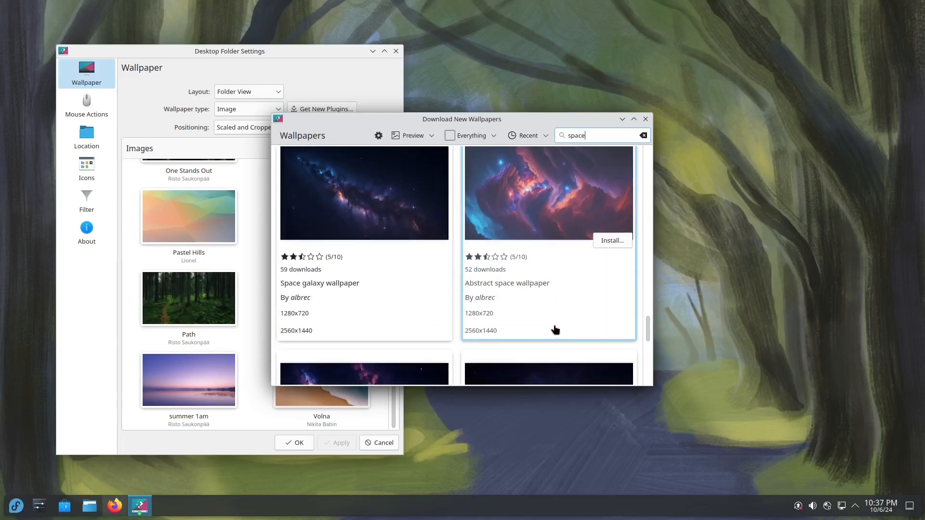
scroll(554, 327, "down", 1)
scroll(553, 326, "up", 3)
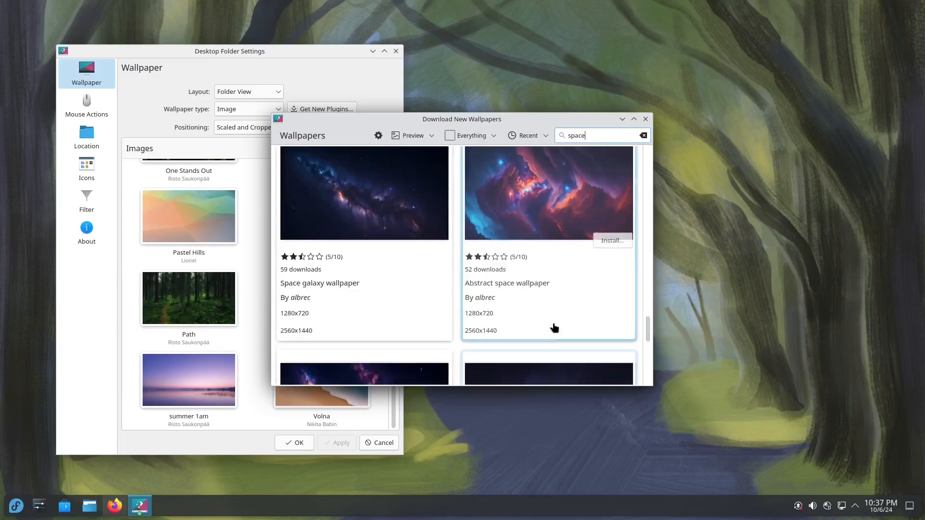
left_click(427, 239)
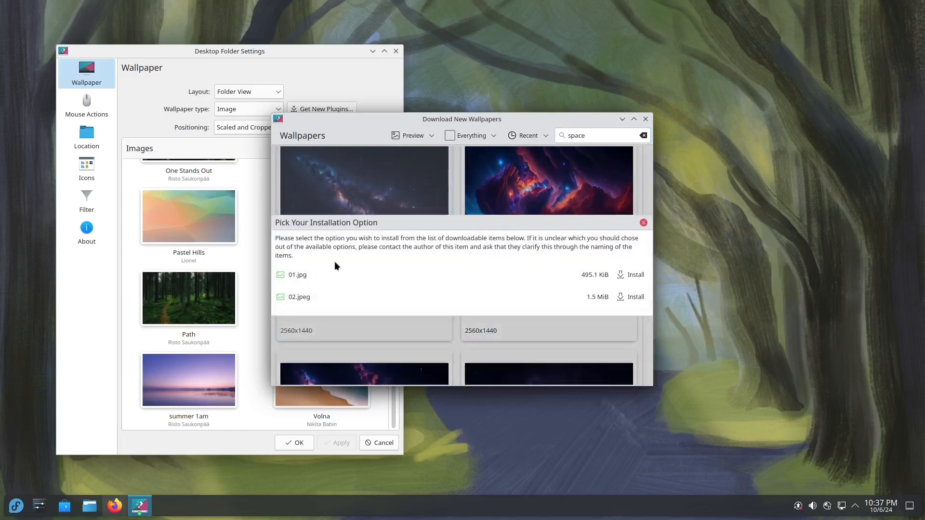
left_click(635, 298)
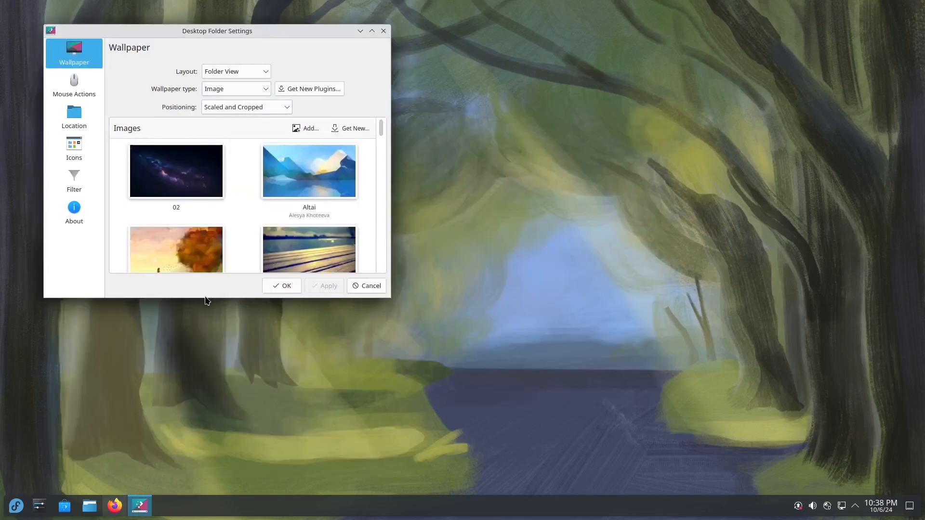
Enlarge the settings window and select the downloaded 02 galaxy image as wallpaper
left_click_drag(204, 295, 189, 482)
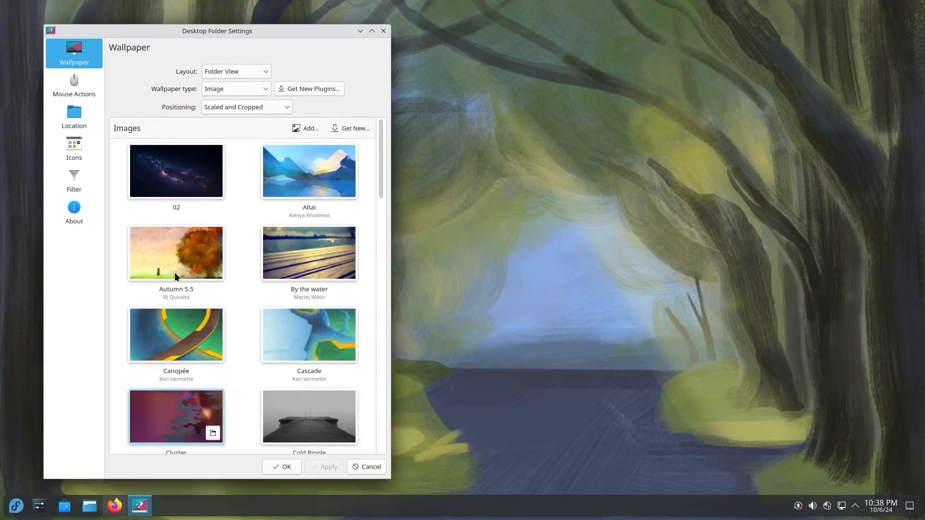
left_click(166, 190)
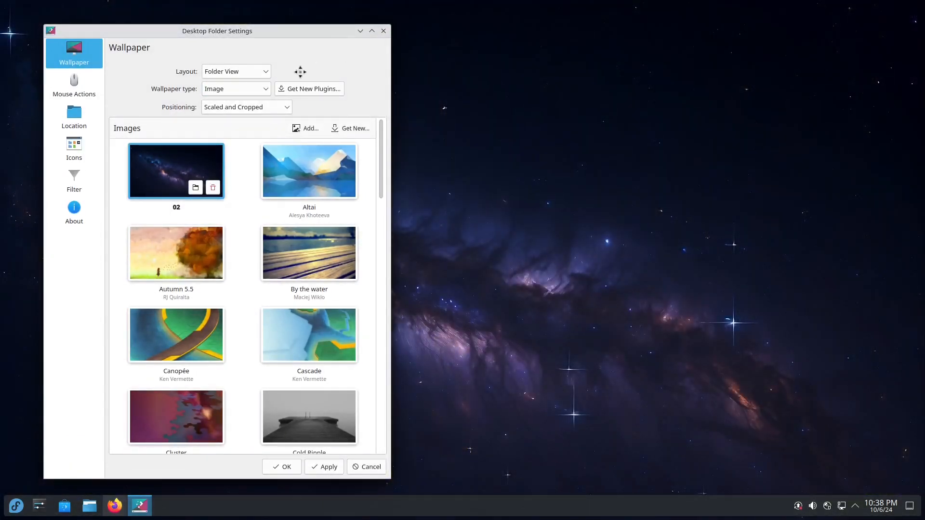
left_click_drag(295, 68, 347, 518)
left_click_drag(344, 431, 306, 38)
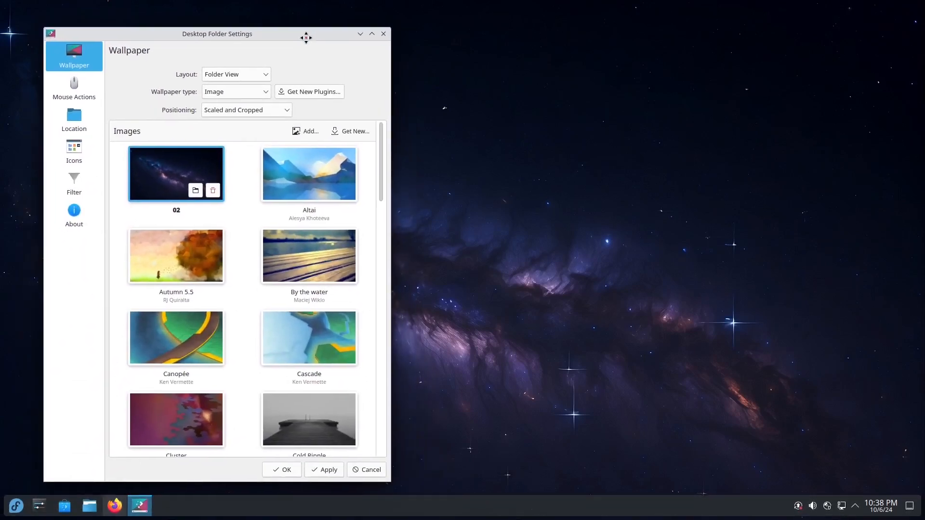
Minimize the settings to view the new wallpaper, then restore and resize the window
left_click(360, 33)
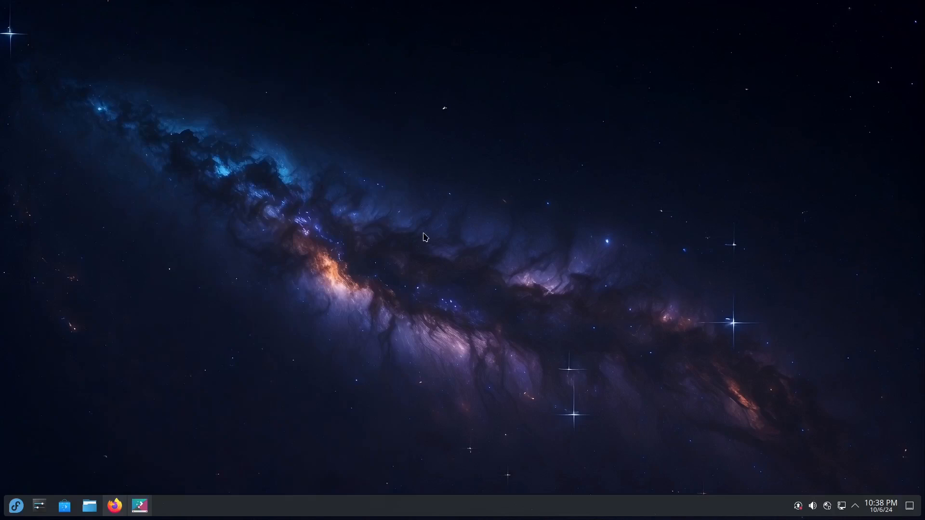
left_click(141, 506)
left_click(122, 513)
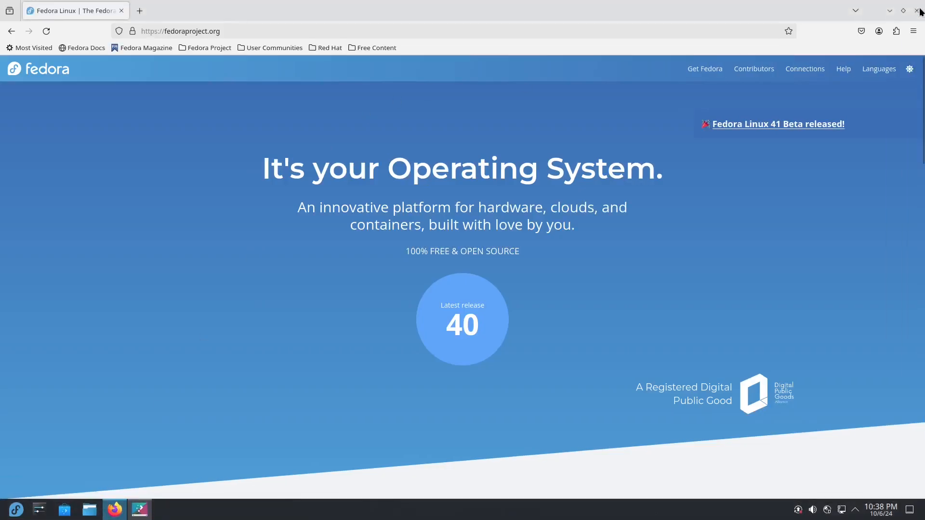
left_click(916, 7)
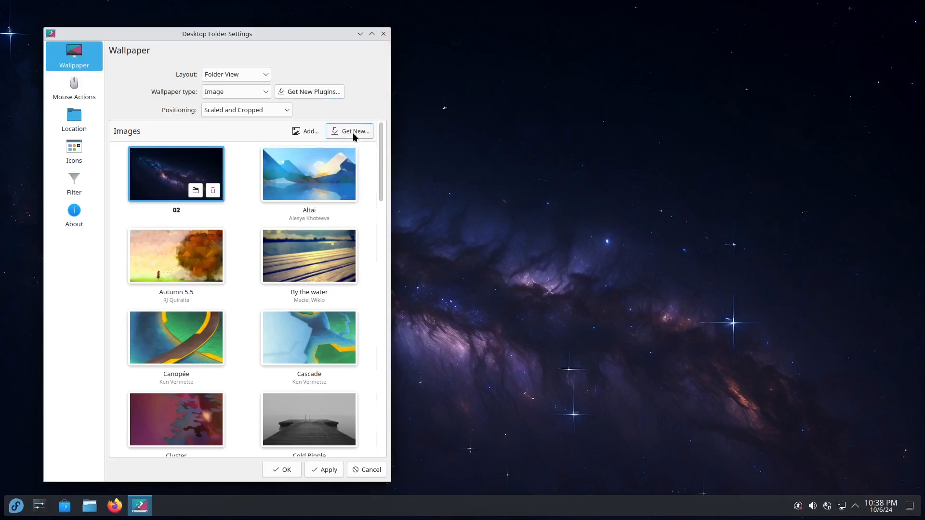
left_click_drag(392, 109, 348, 129)
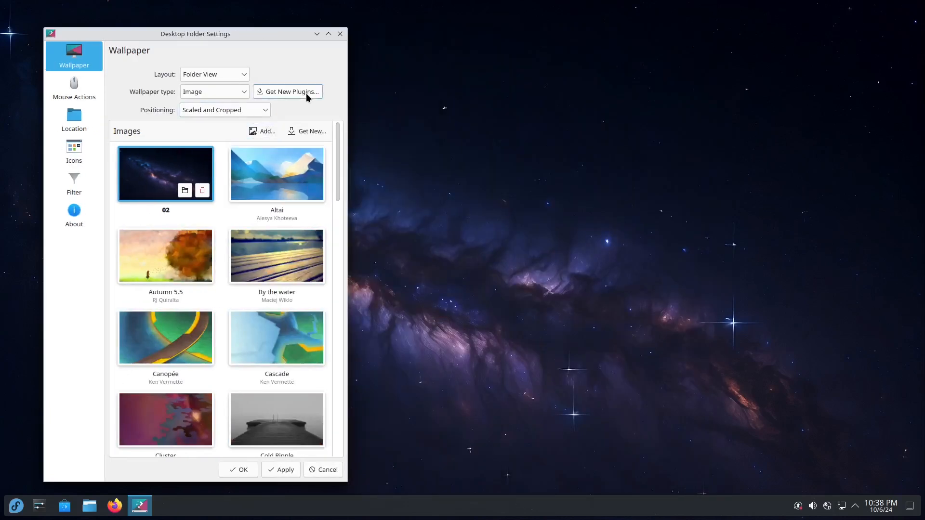
Switch the wallpaper type to Picture of the Day and apply the Earth Science (USRA) provider
left_click(243, 93)
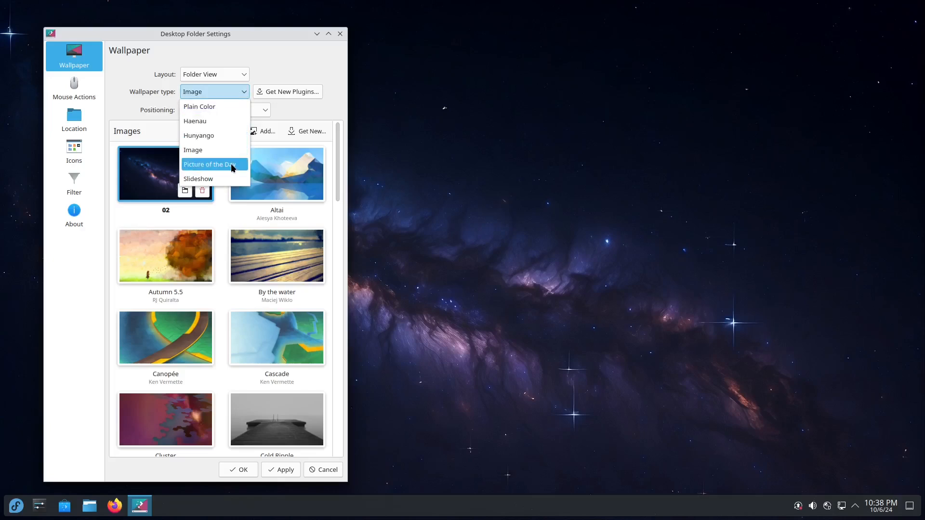
left_click(231, 164)
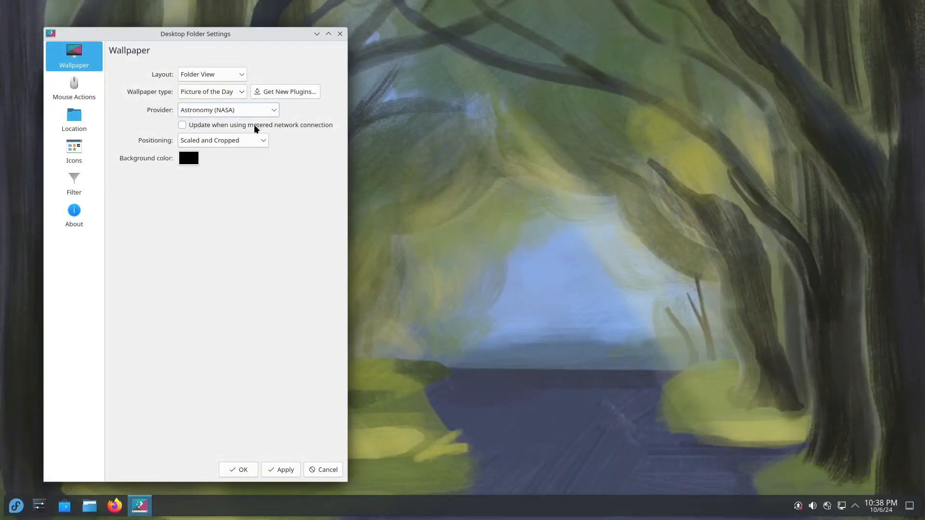
left_click(284, 470)
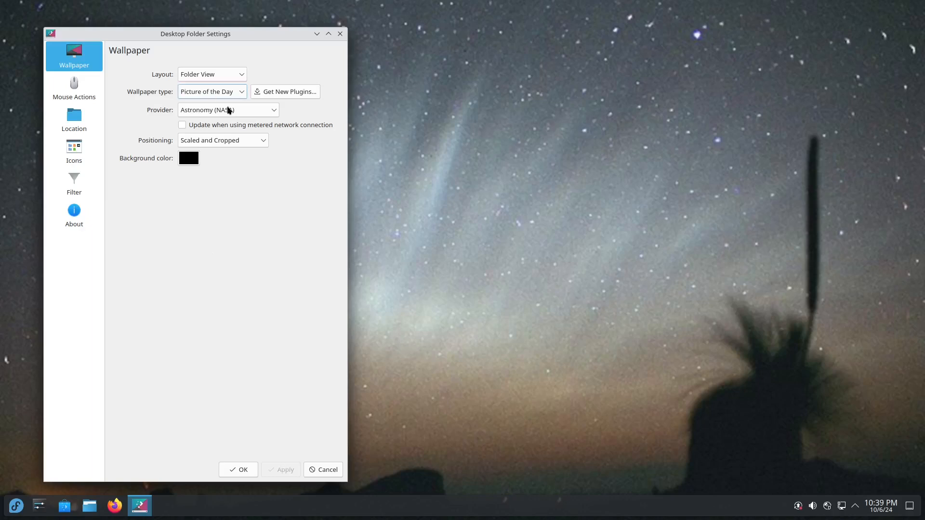
left_click(258, 112)
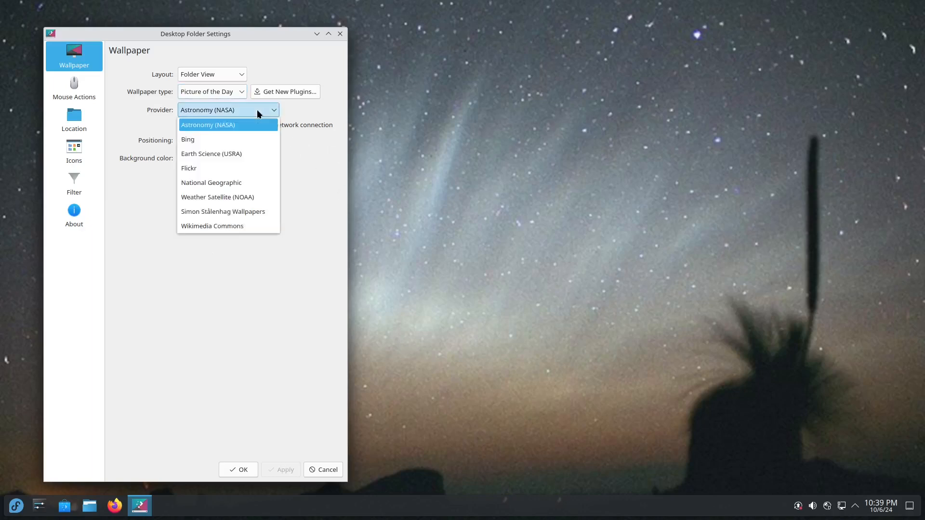
left_click(250, 154)
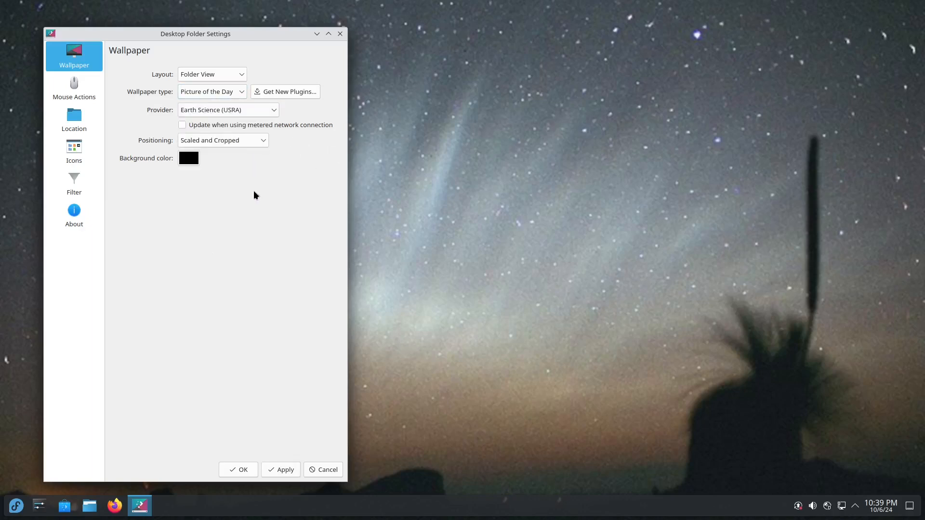
left_click(289, 475)
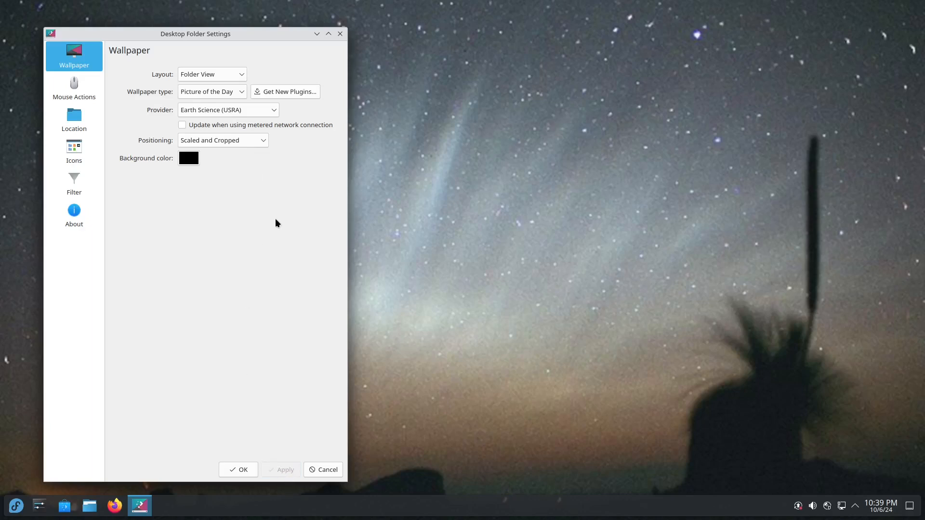
Change the picture provider to Weather Satellite (NOAA) and reopen the wallpaper type list
left_click(260, 110)
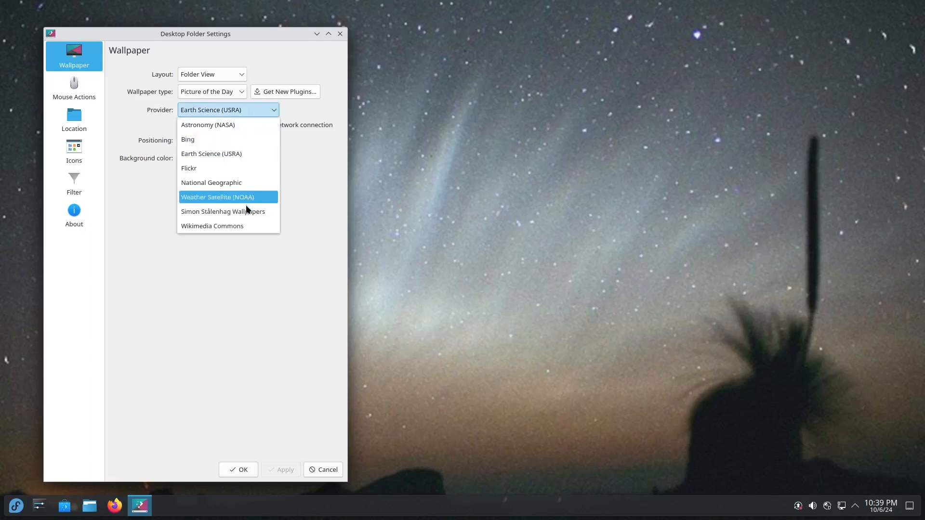
left_click(259, 197)
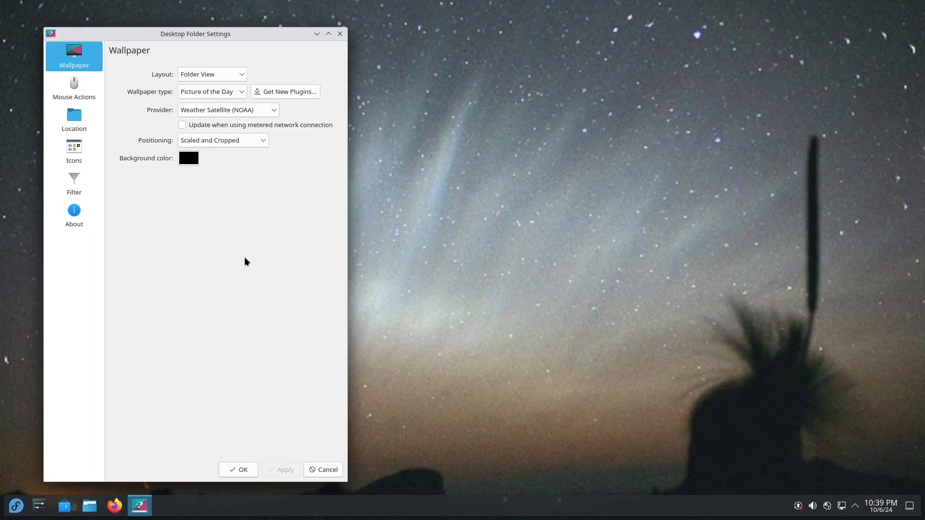
left_click(237, 110)
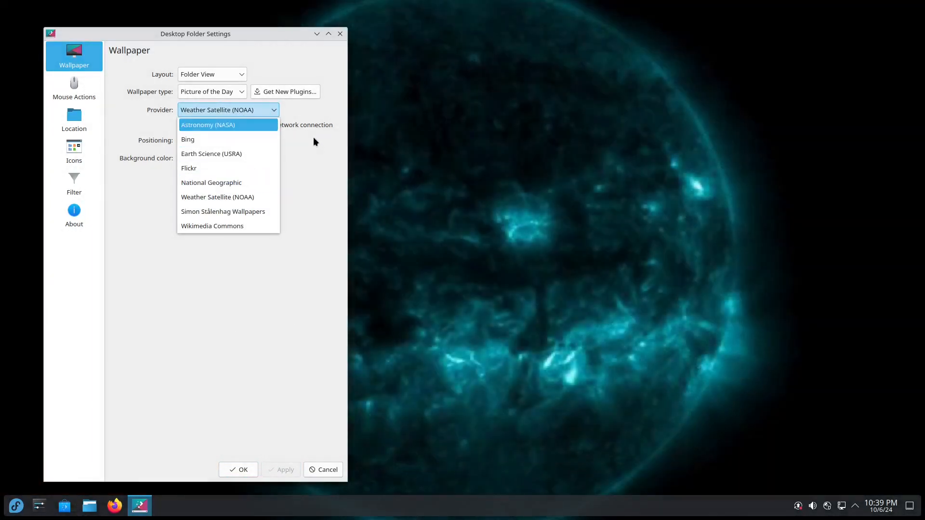
left_click(313, 139)
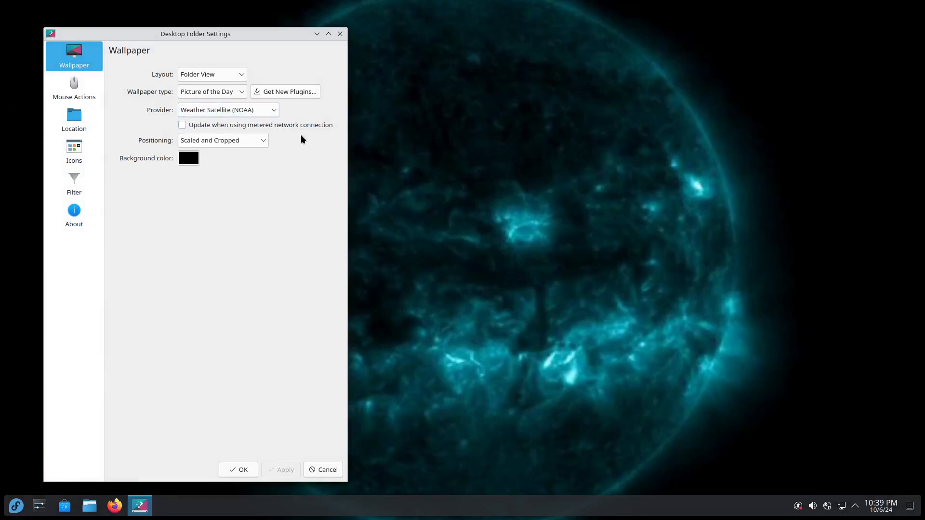
left_click(243, 95)
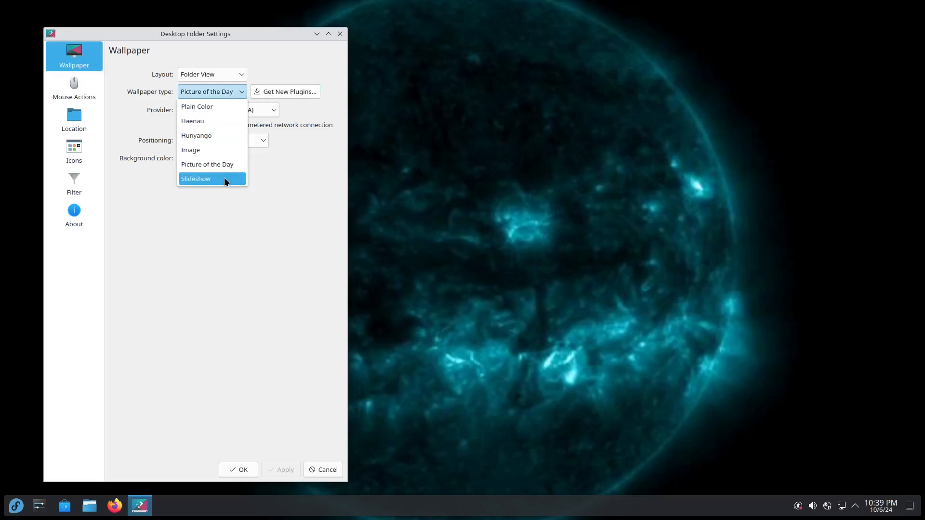
Set an Image wallpaper using galaxy image 02, apply it, and close the settings
left_click(222, 151)
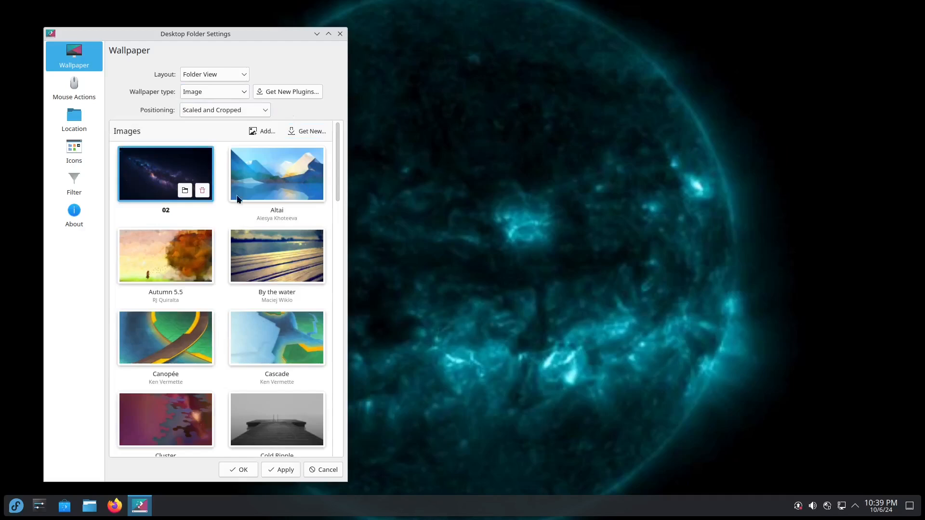
left_click(288, 471)
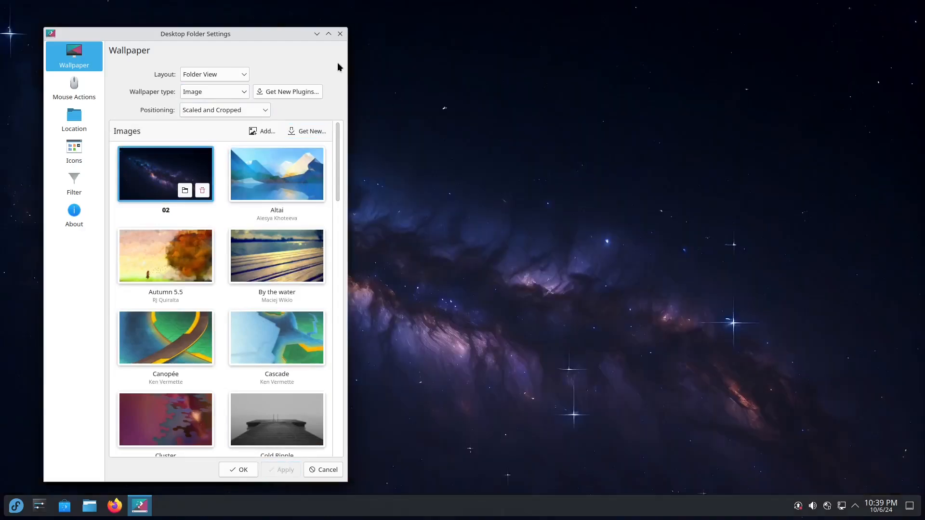
left_click(340, 34)
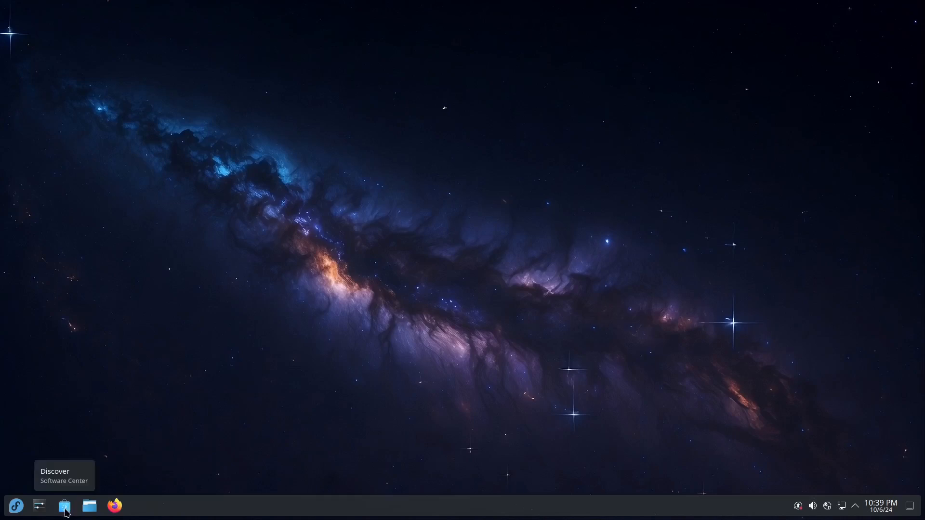
Swap the launcher for the full-screen Application Dashboard alternative and open it
left_click(17, 509)
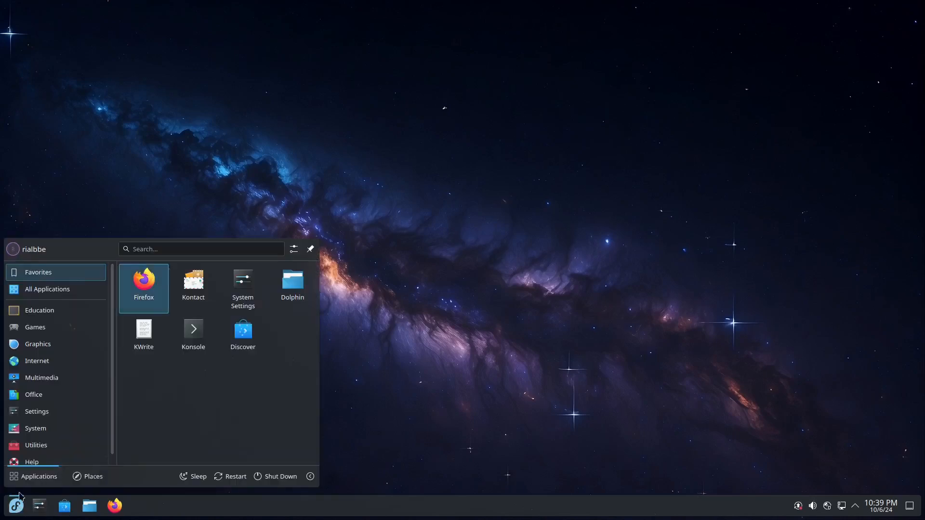
mouse_move(61, 289)
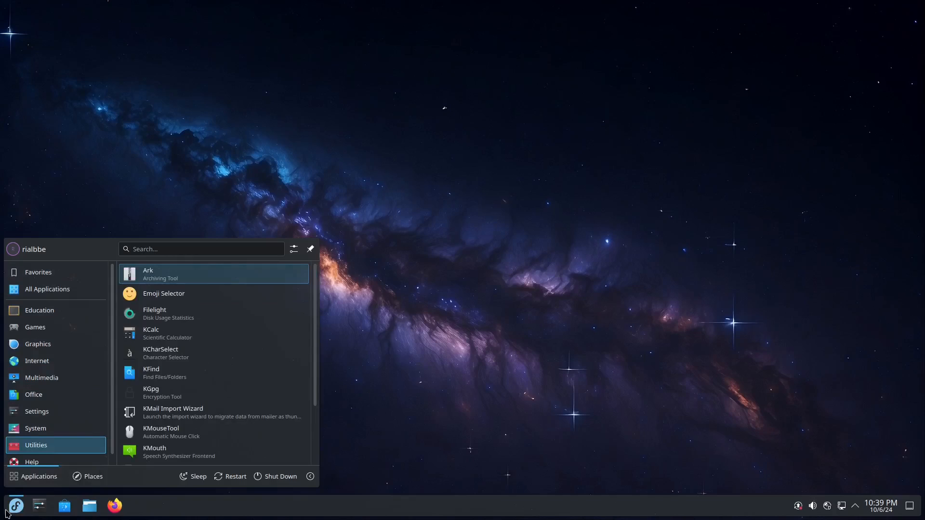
right_click(15, 510)
left_click(58, 462)
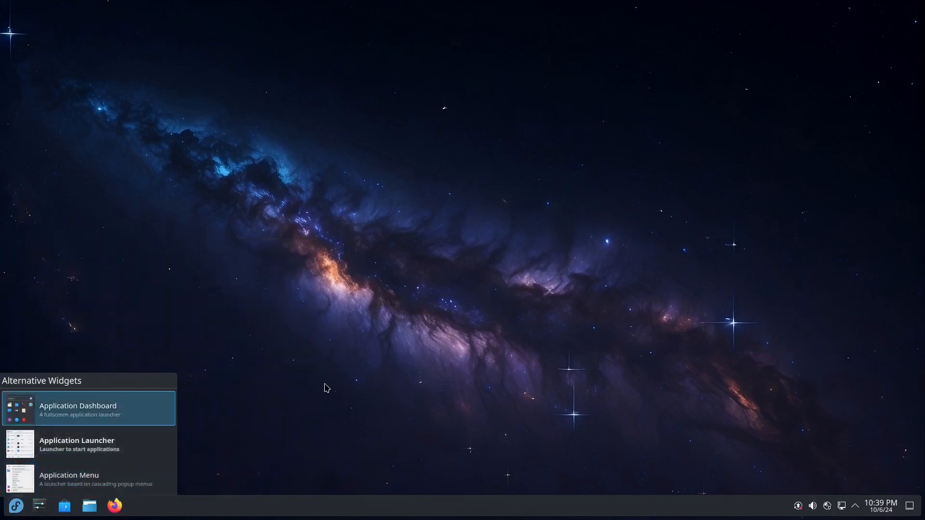
left_click(84, 409)
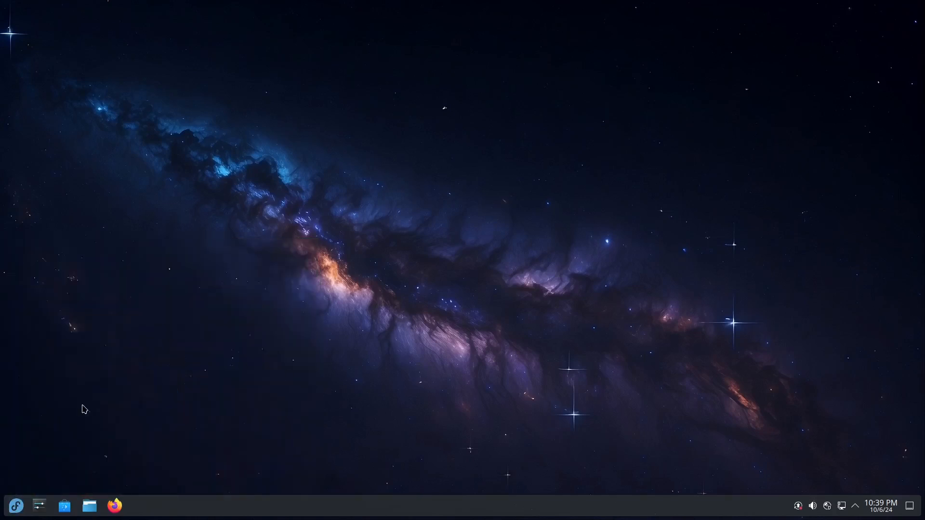
left_click(16, 506)
left_click(757, 159)
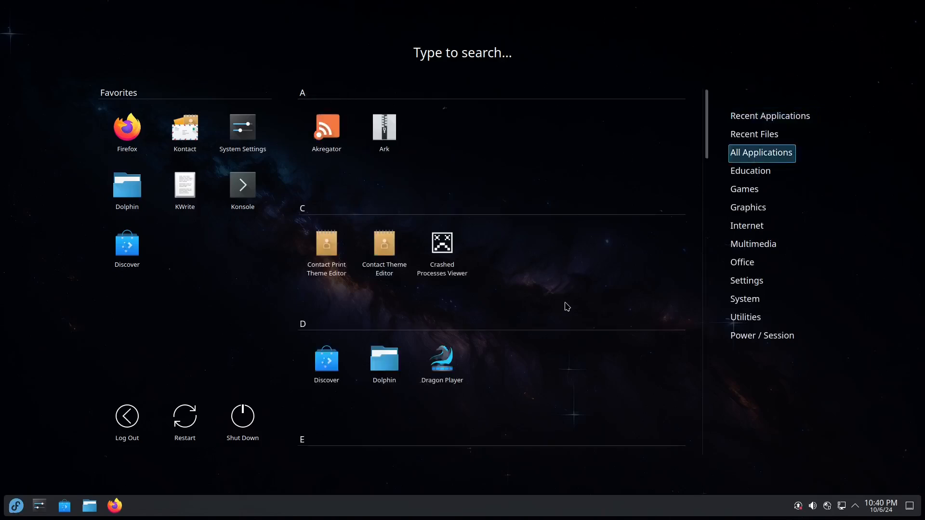
scroll(568, 304, "down", 2)
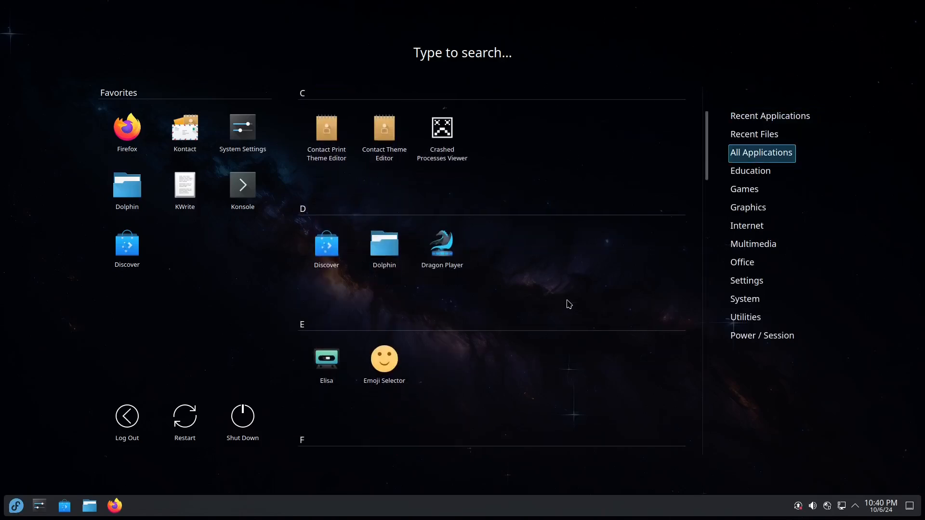
scroll(569, 308, "down", 2)
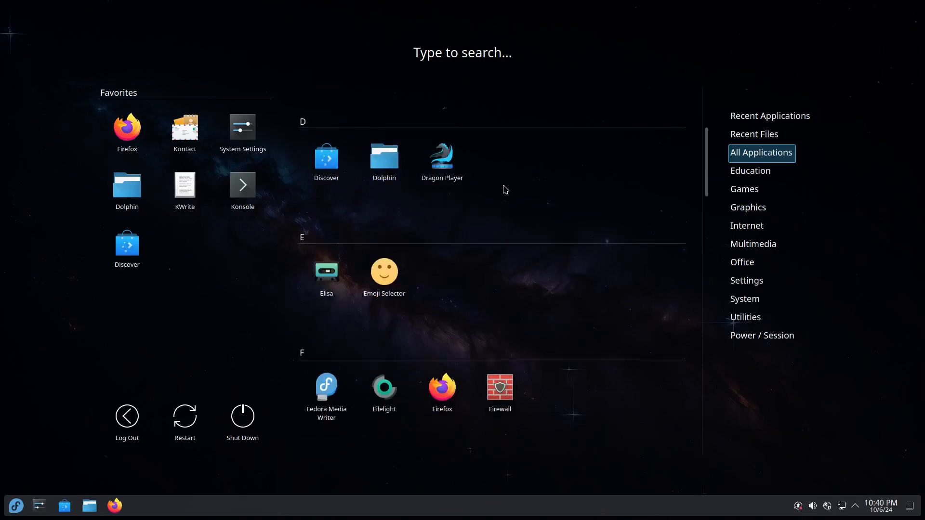
scroll(583, 216, "down", 1)
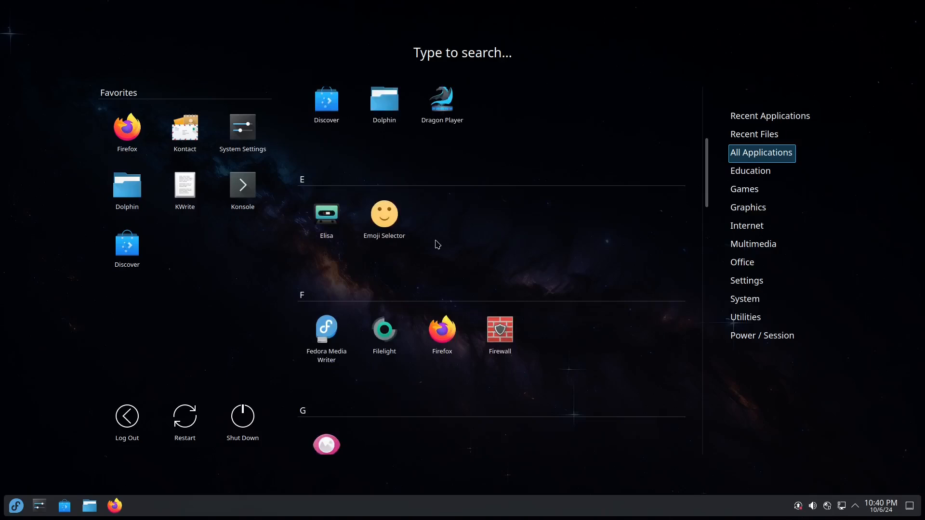
scroll(554, 275, "down", 2)
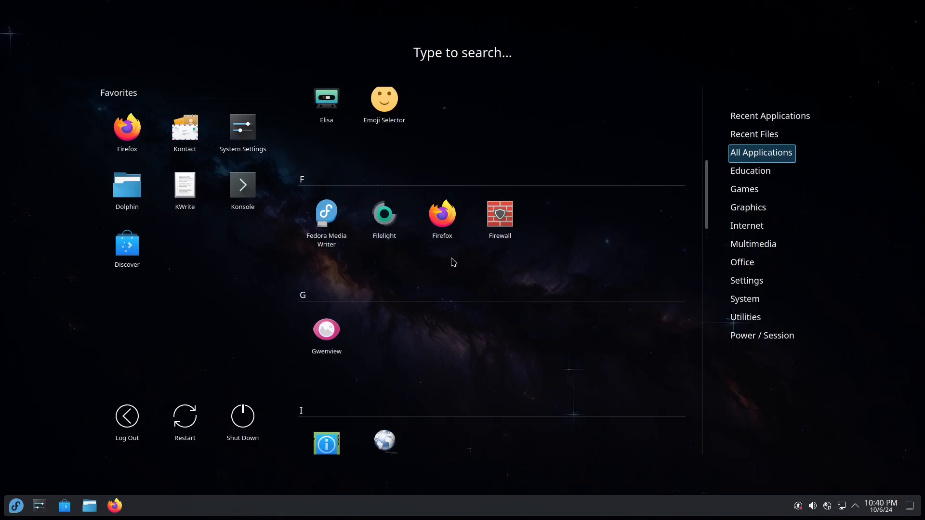
scroll(511, 284, "down", 3)
scroll(406, 224, "down", 1)
scroll(522, 249, "up", 1)
scroll(578, 264, "down", 4)
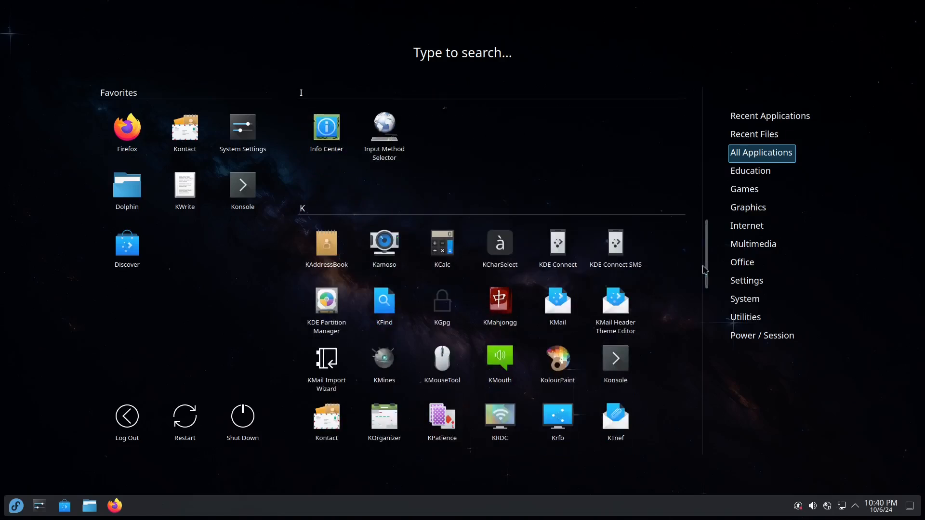
scroll(708, 267, "down", 3)
scroll(709, 266, "down", 1)
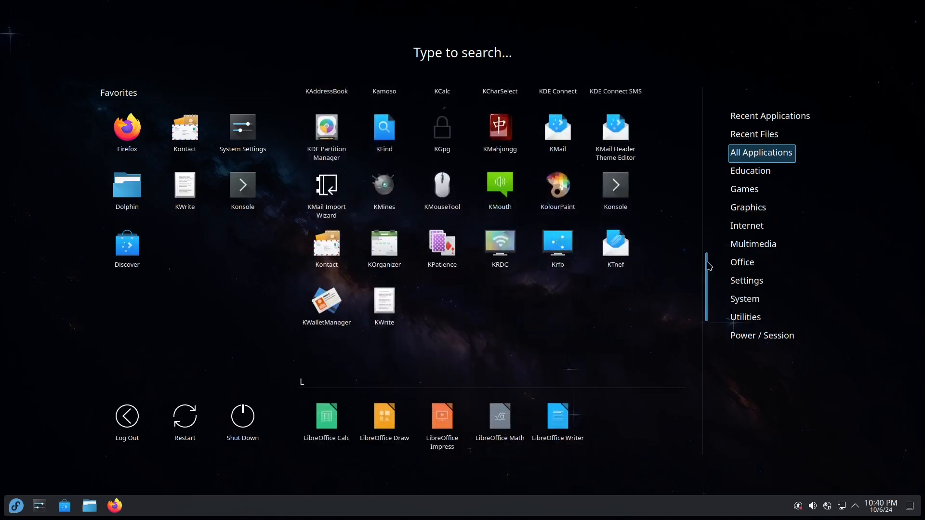
scroll(709, 266, "down", 3)
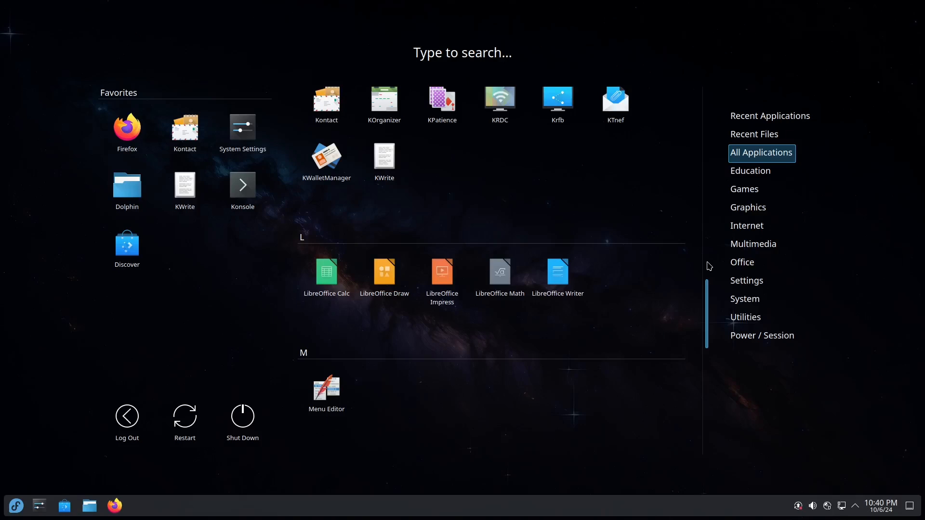
left_click(752, 180)
left_click(760, 198)
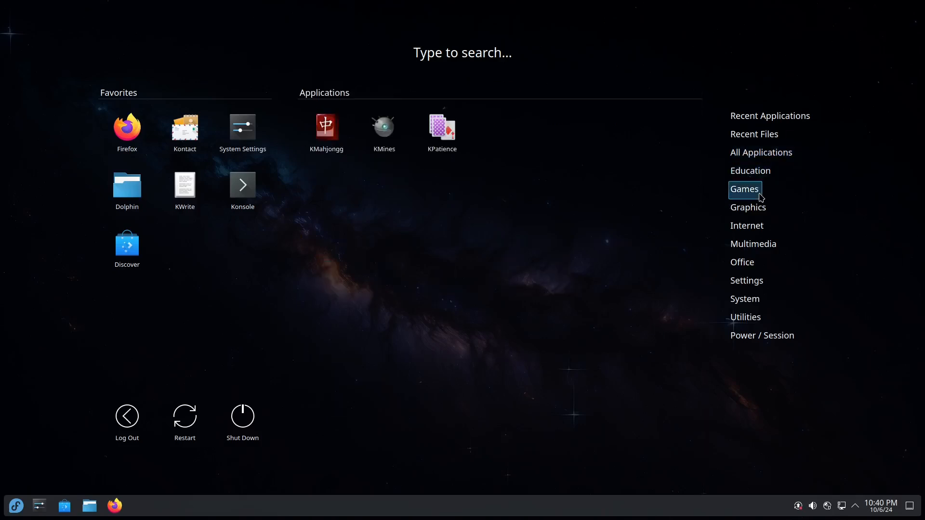
left_click(753, 214)
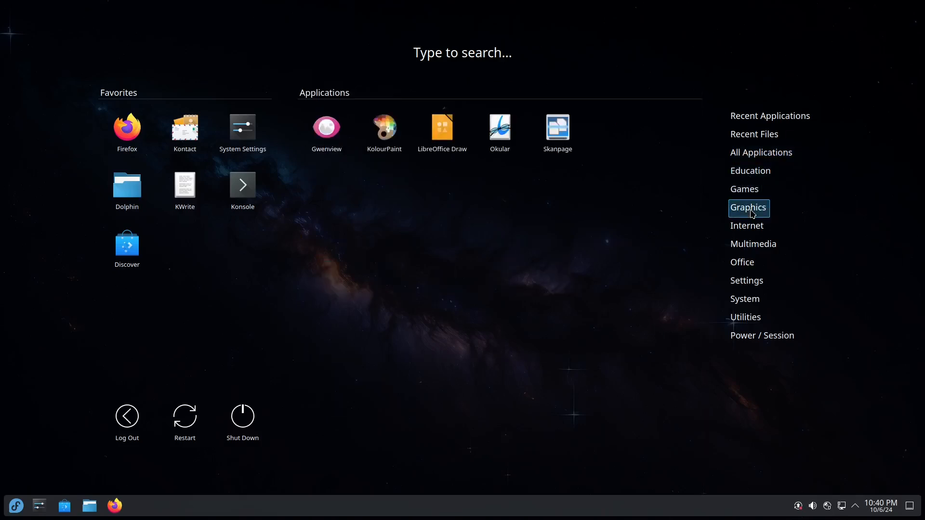
left_click(749, 230)
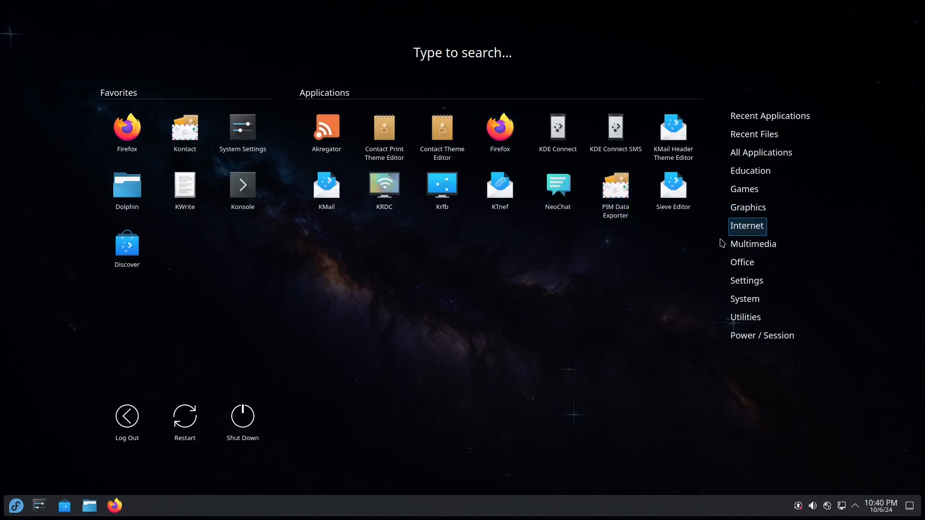
left_click(739, 249)
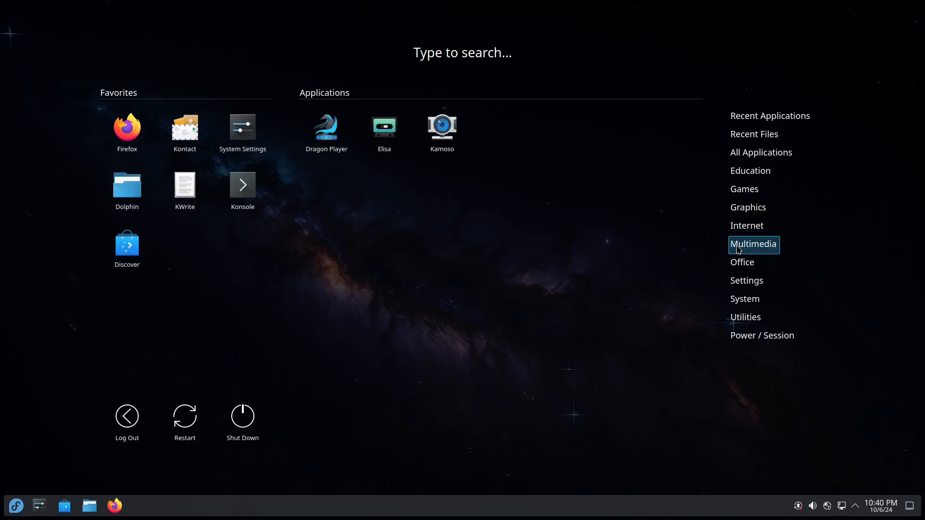
left_click(755, 266)
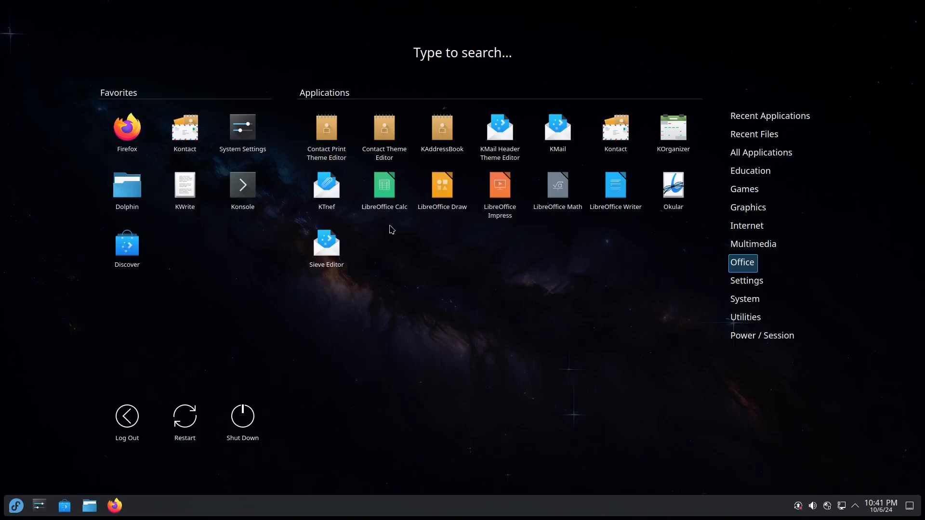
mouse_move(786, 299)
mouse_move(755, 288)
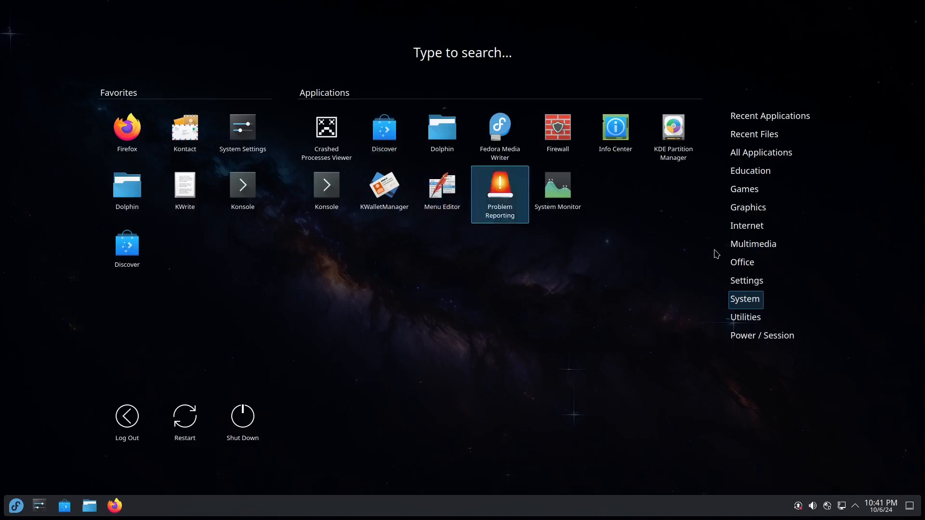
left_click(763, 318)
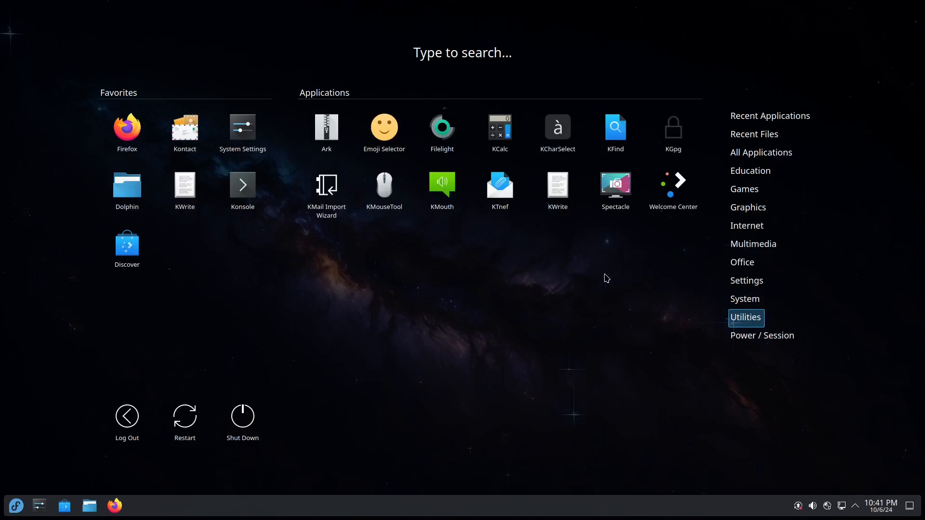
left_click(750, 338)
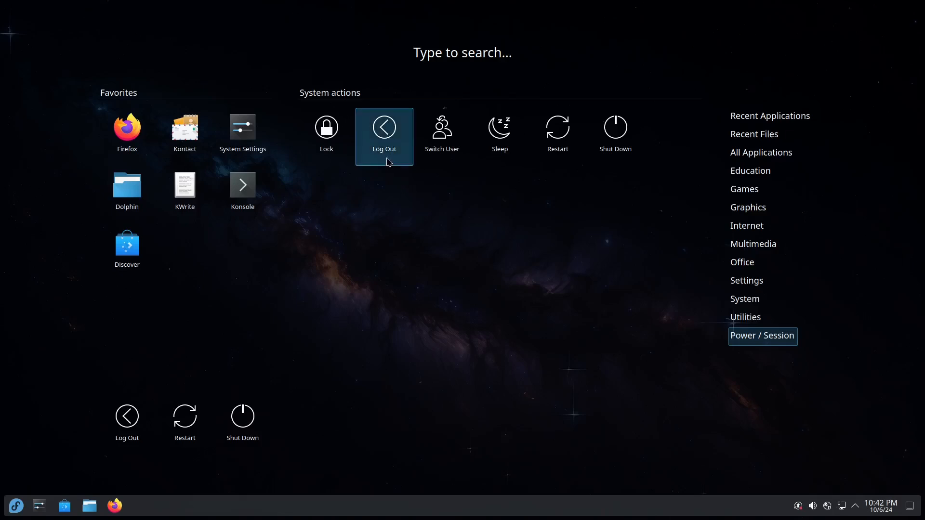
left_click(520, 370)
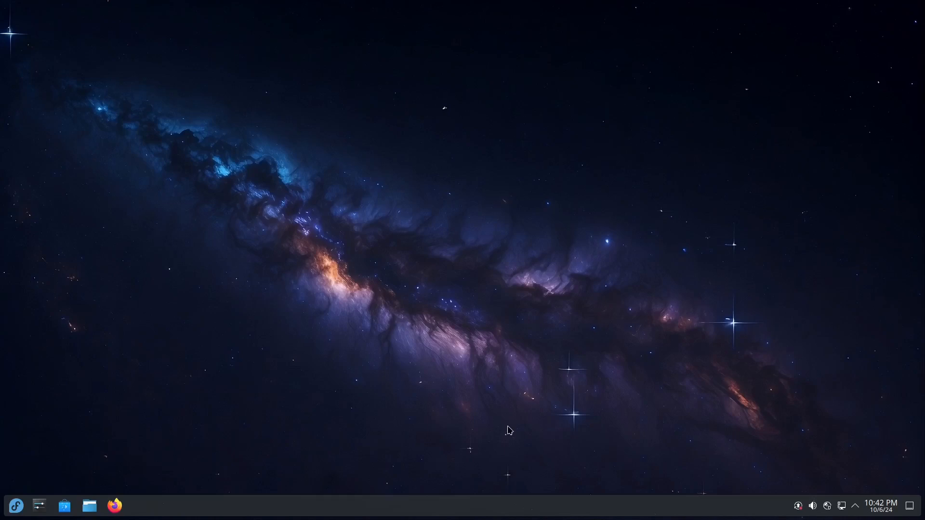
Launch Discover, check updates, then open Krita's page from Editor's Choice on Home
left_click(39, 506)
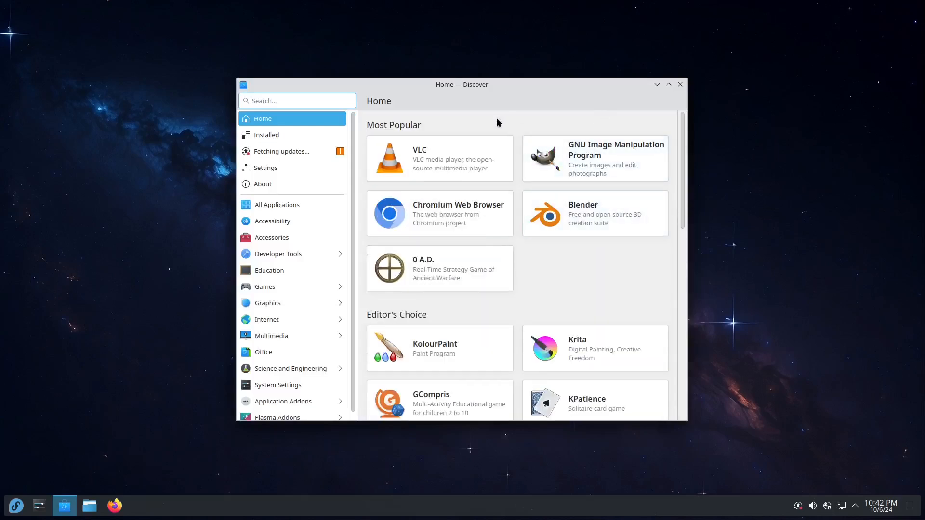
left_click(294, 154)
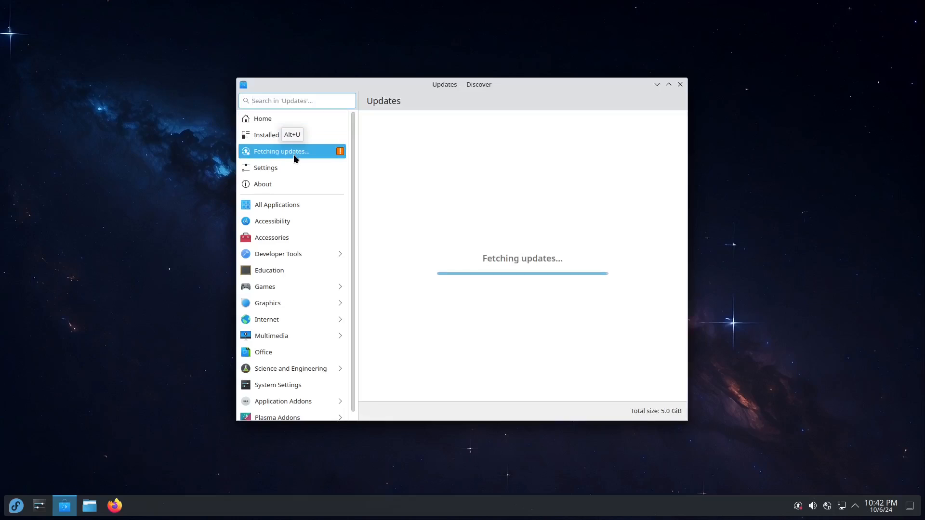
left_click(316, 118)
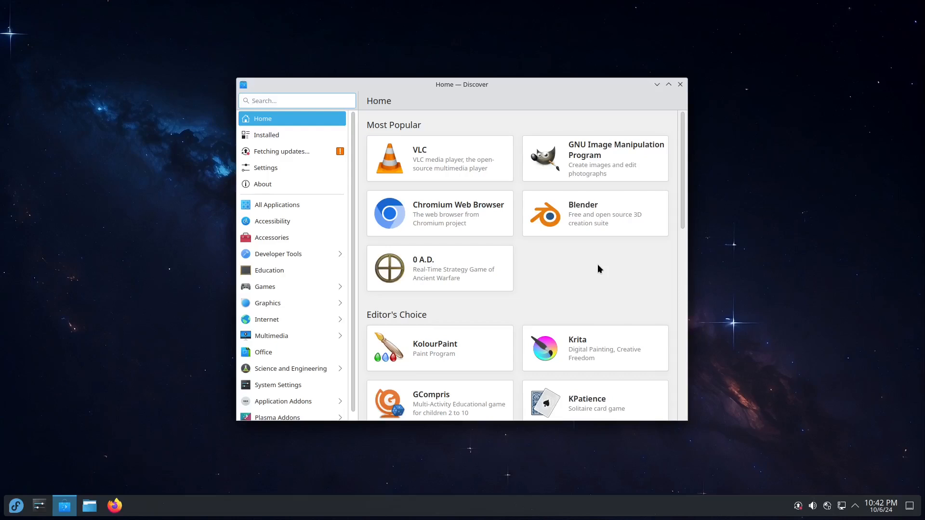
scroll(602, 308, "down", 3)
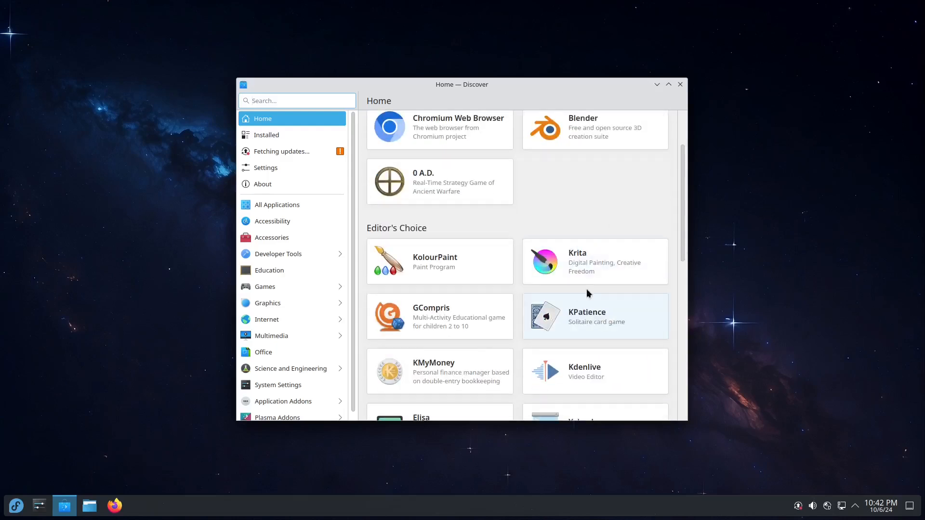
left_click(614, 274)
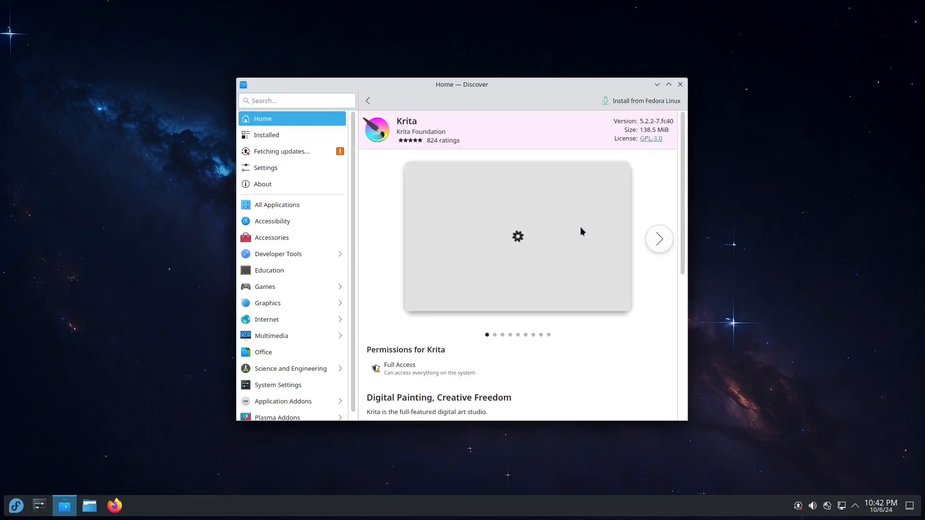
Install Krita from Fedora Linux and view the 1,182 pending updates
left_click(641, 101)
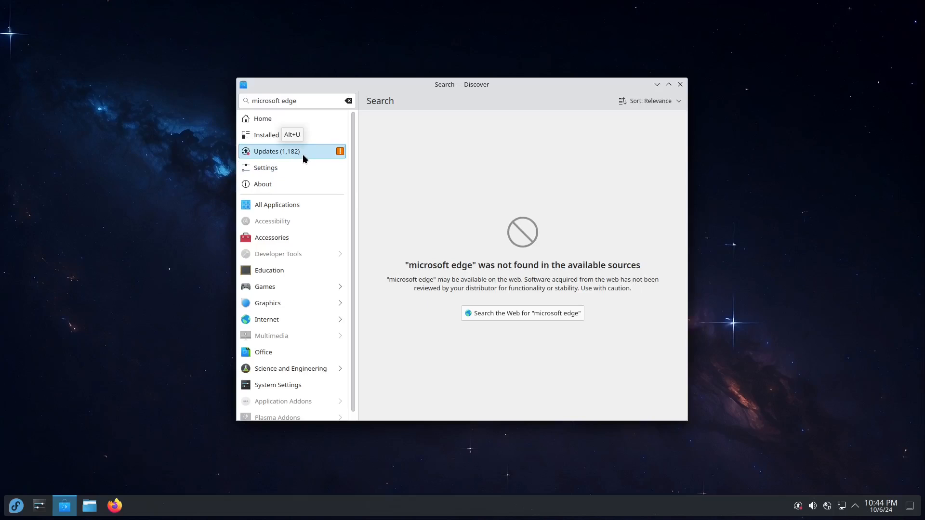
left_click(307, 152)
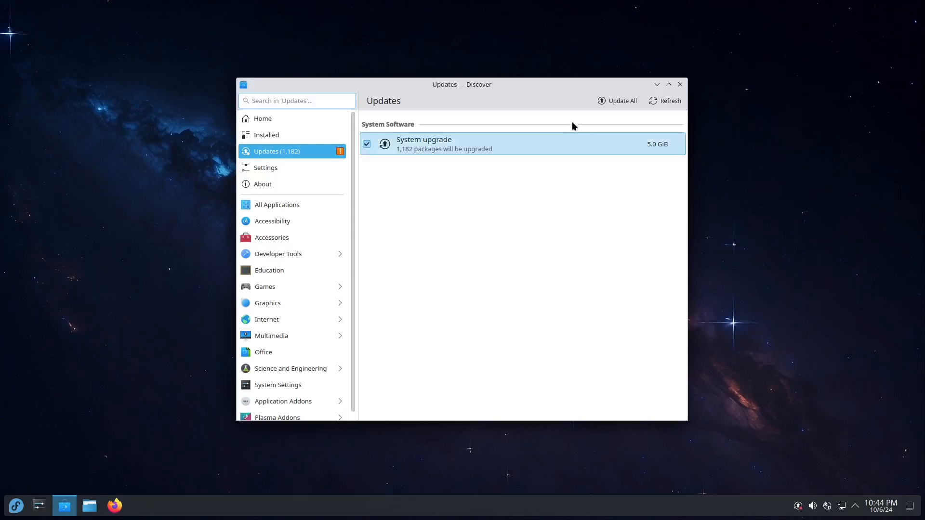
Start the 5.0 GiB upgrade of all 1,182 packages and minimize Discover
left_click(610, 101)
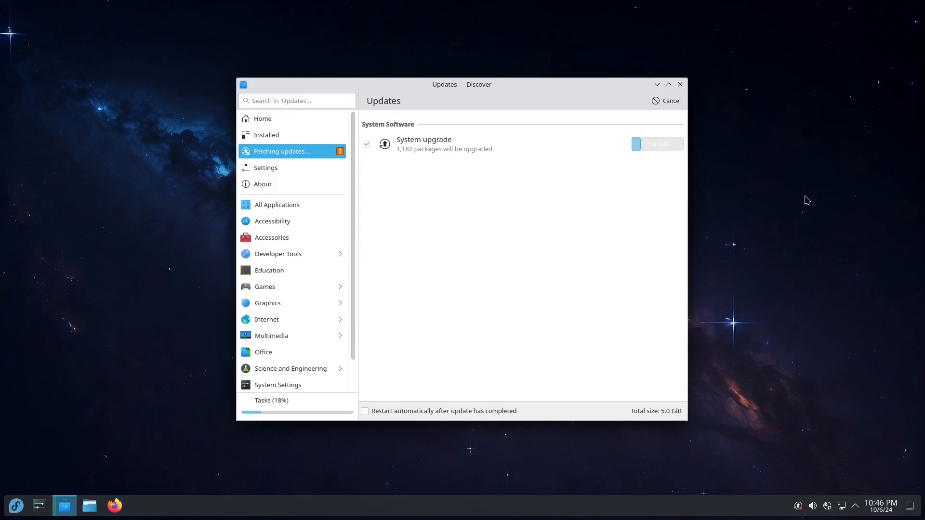
left_click(658, 85)
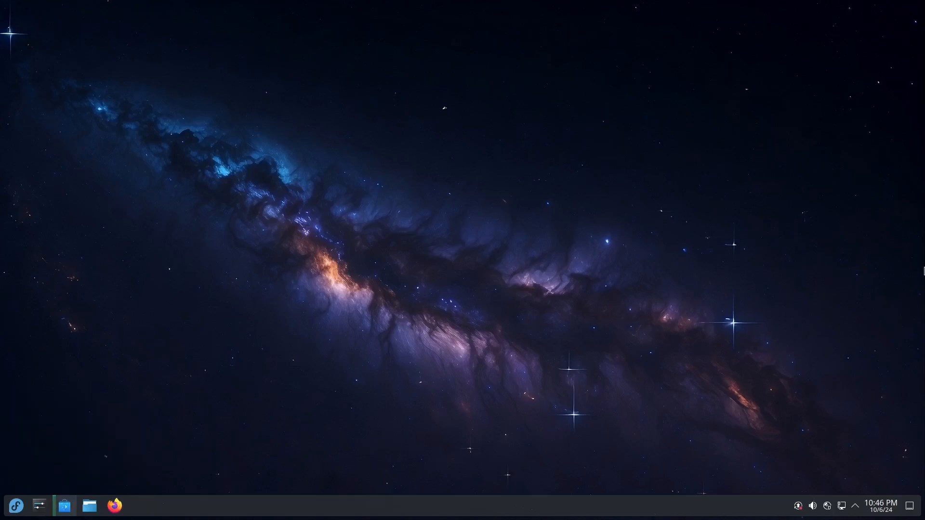
left_click(23, 510)
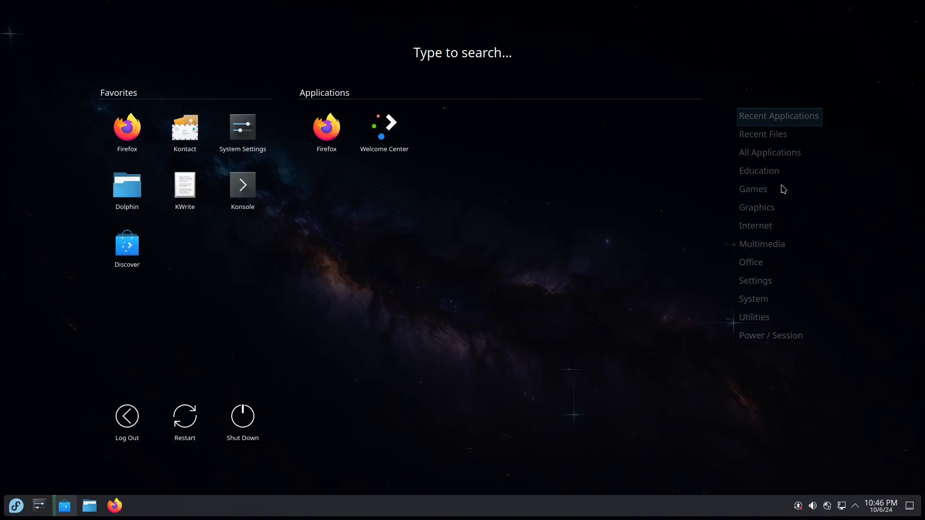
left_click(773, 153)
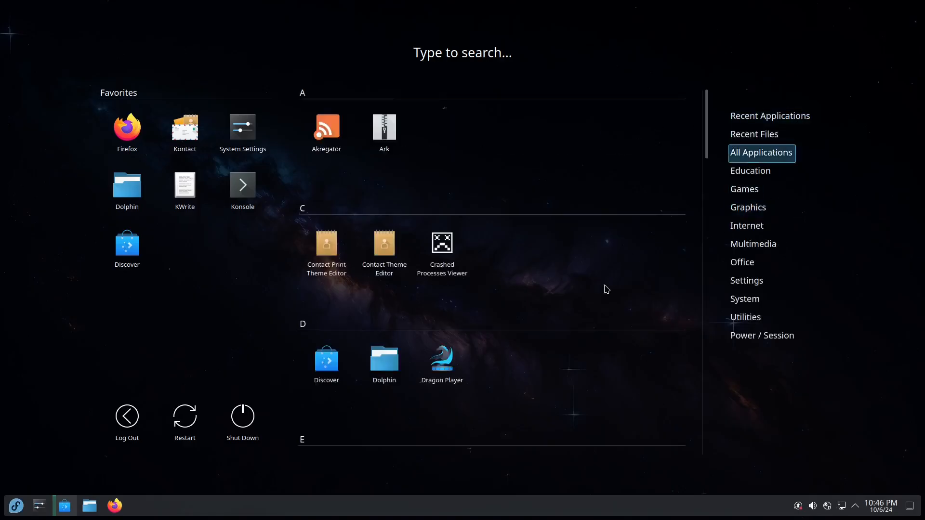
mouse_move(757, 207)
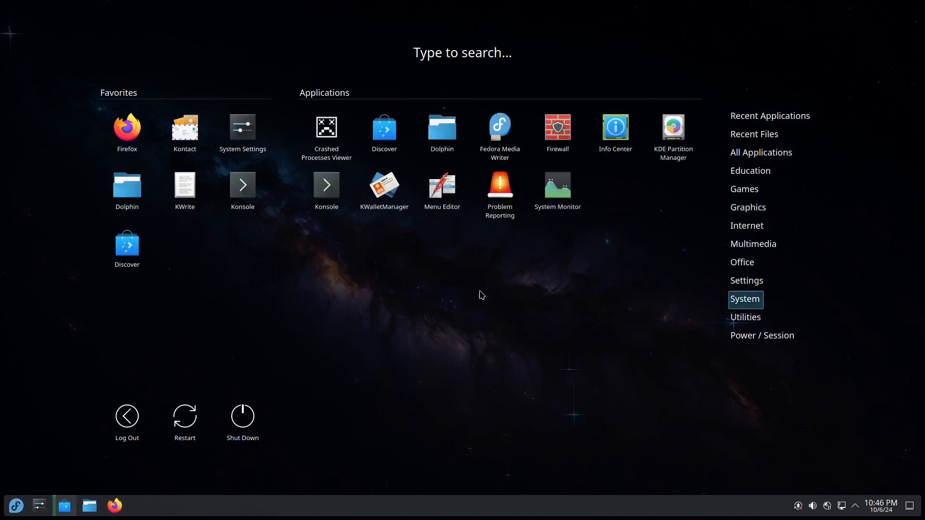
left_click(491, 340)
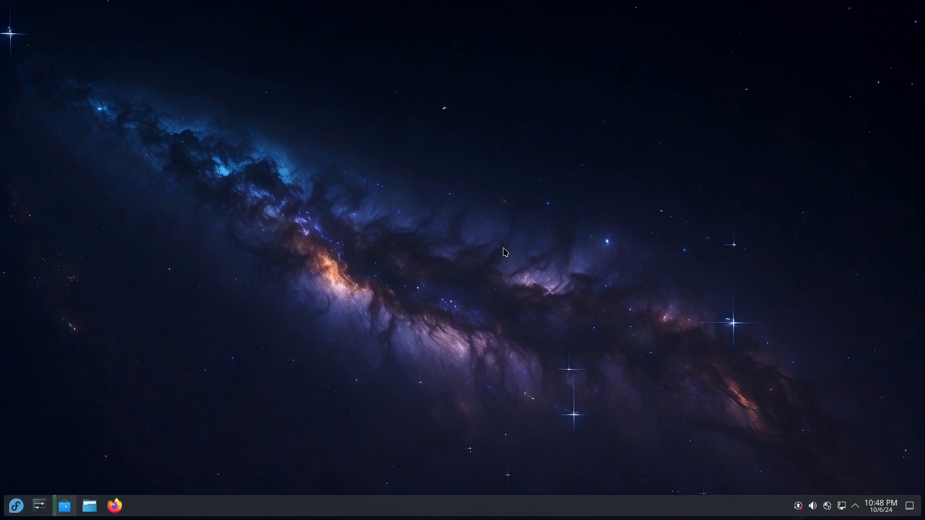
Move the panel to the left screen edge in edit mode, then exit edit mode
right_click(377, 509)
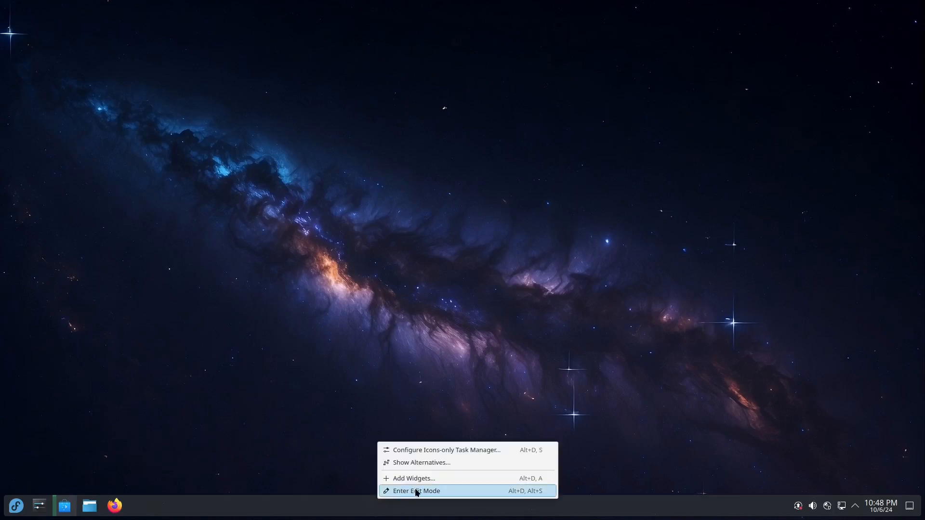
left_click(433, 490)
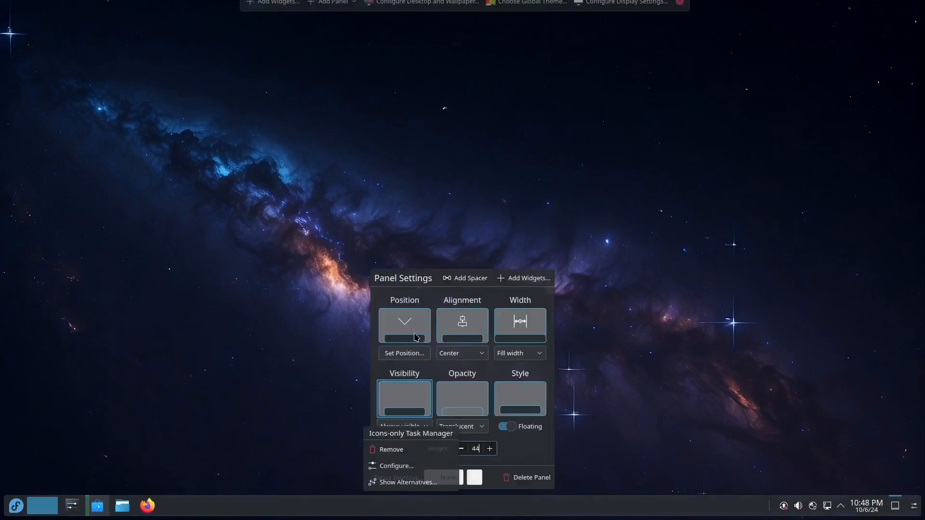
left_click(407, 331)
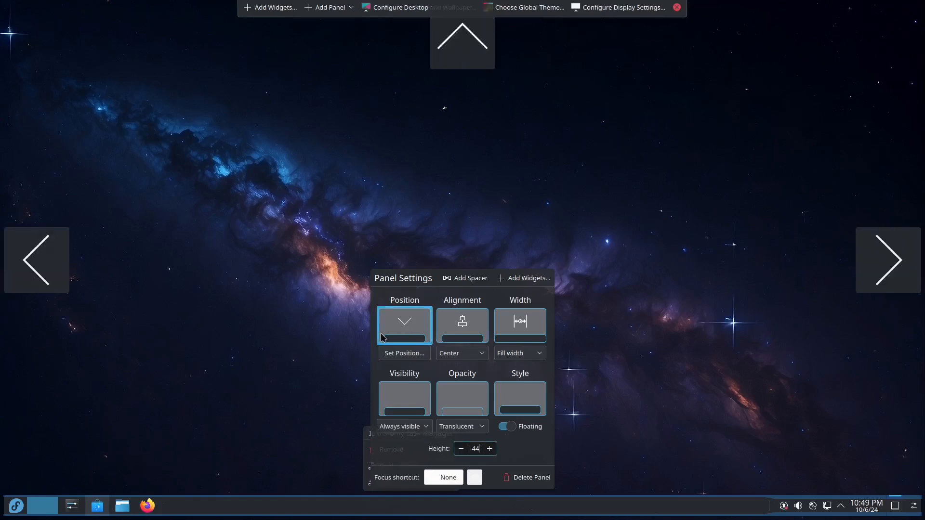
left_click(39, 260)
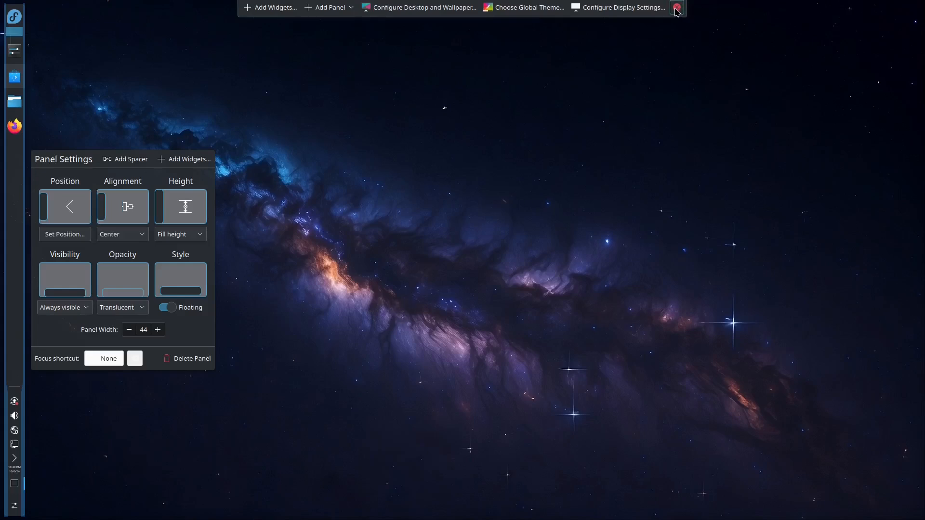
left_click(238, 167)
left_click(677, 6)
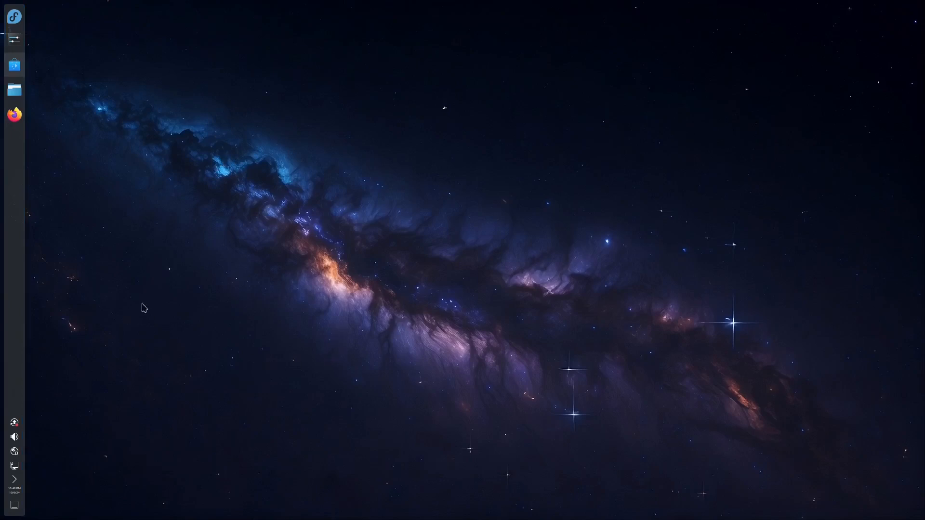
Reposition the panel from the left edge back to the bottom edge in edit mode
right_click(18, 239)
left_click(58, 286)
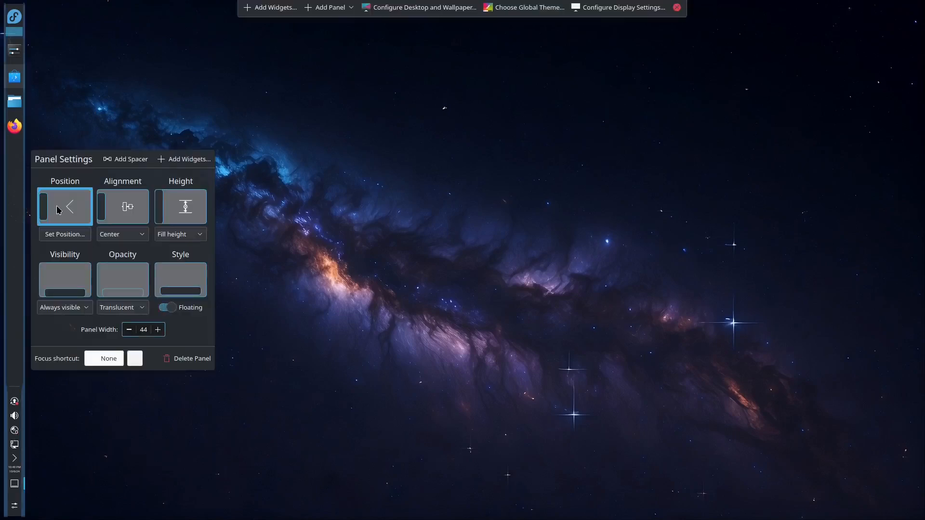
left_click(57, 210)
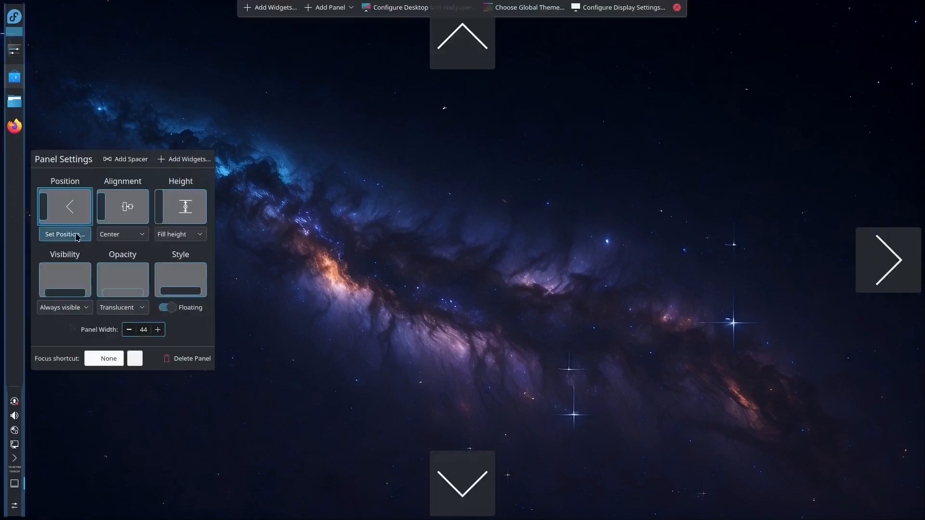
left_click(447, 478)
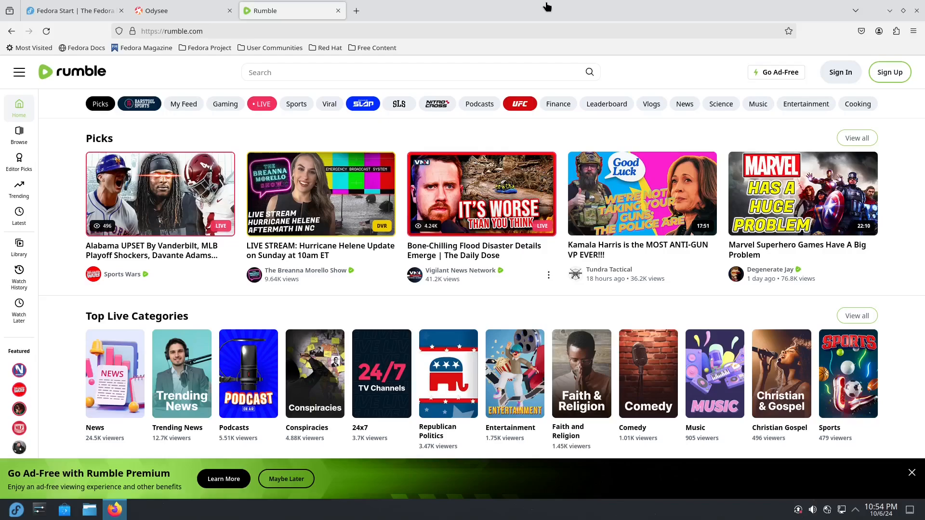
Close the Rumble tab and relaunch Firefox from the panel
left_click(338, 10)
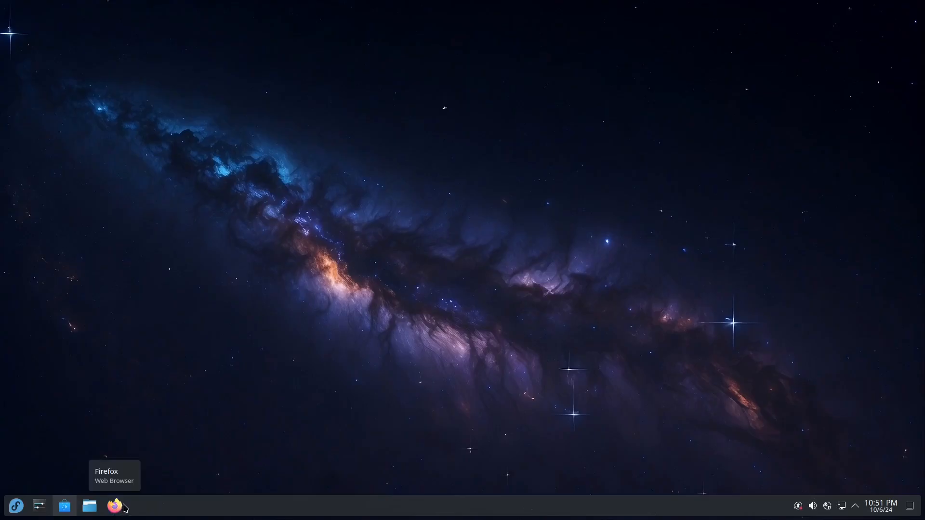
left_click(116, 506)
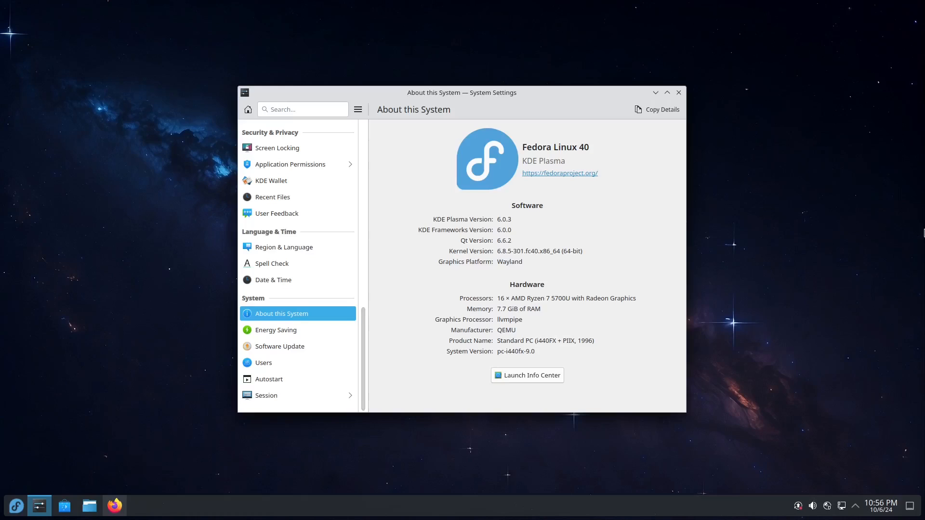
Close System Settings and shut down the computer, confirming without waiting for the countdown
left_click(679, 93)
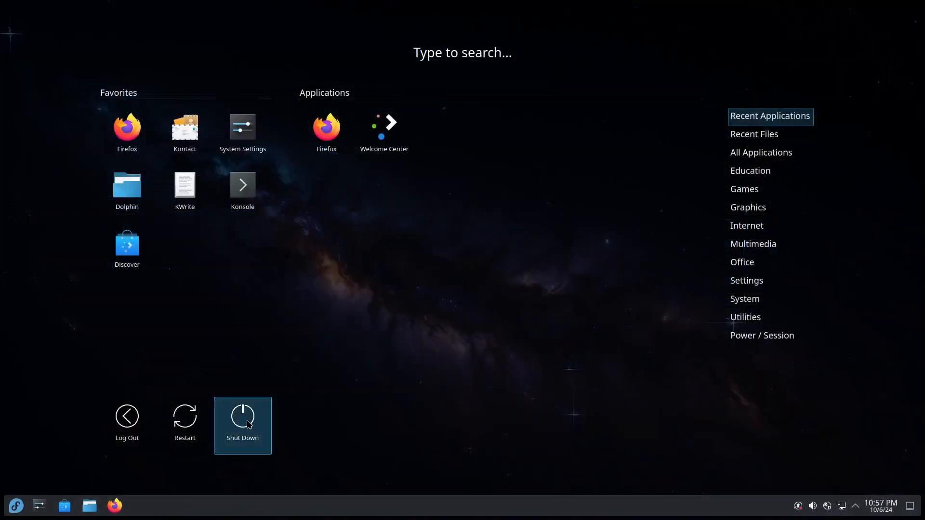
left_click(249, 424)
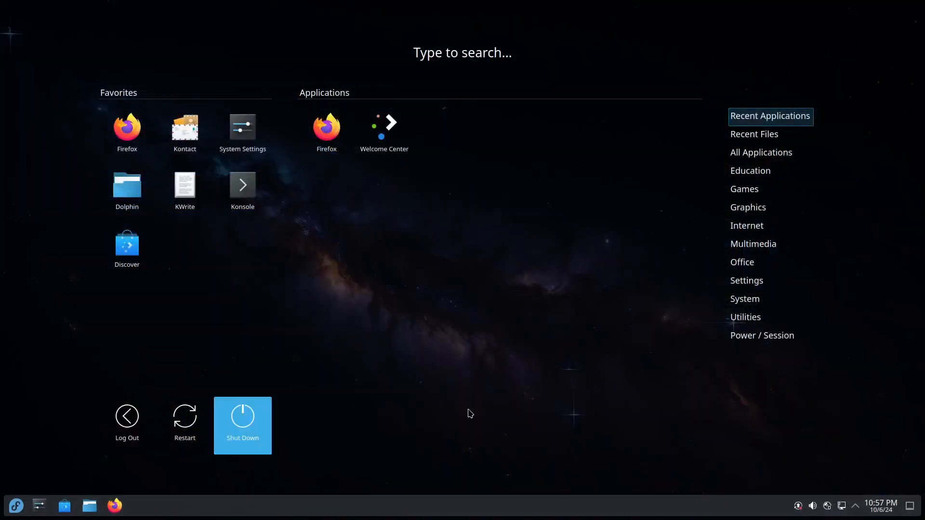
left_click(445, 356)
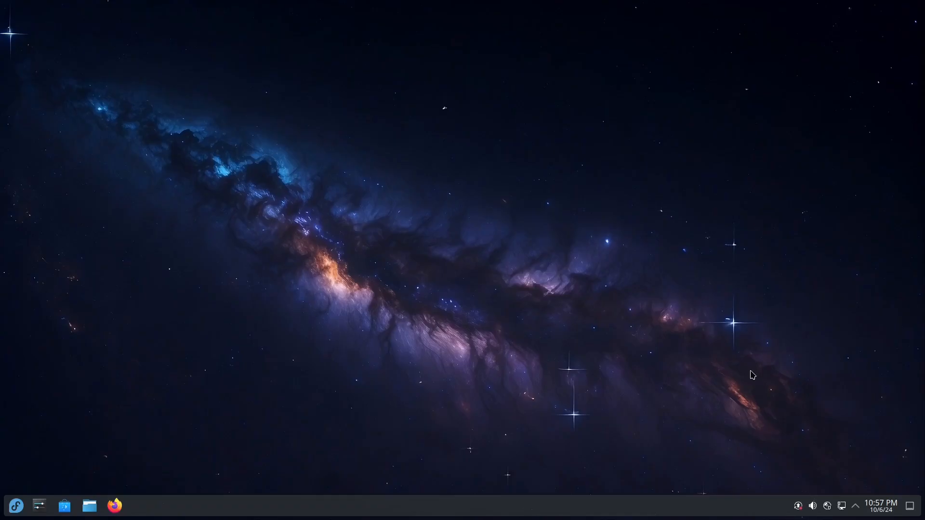